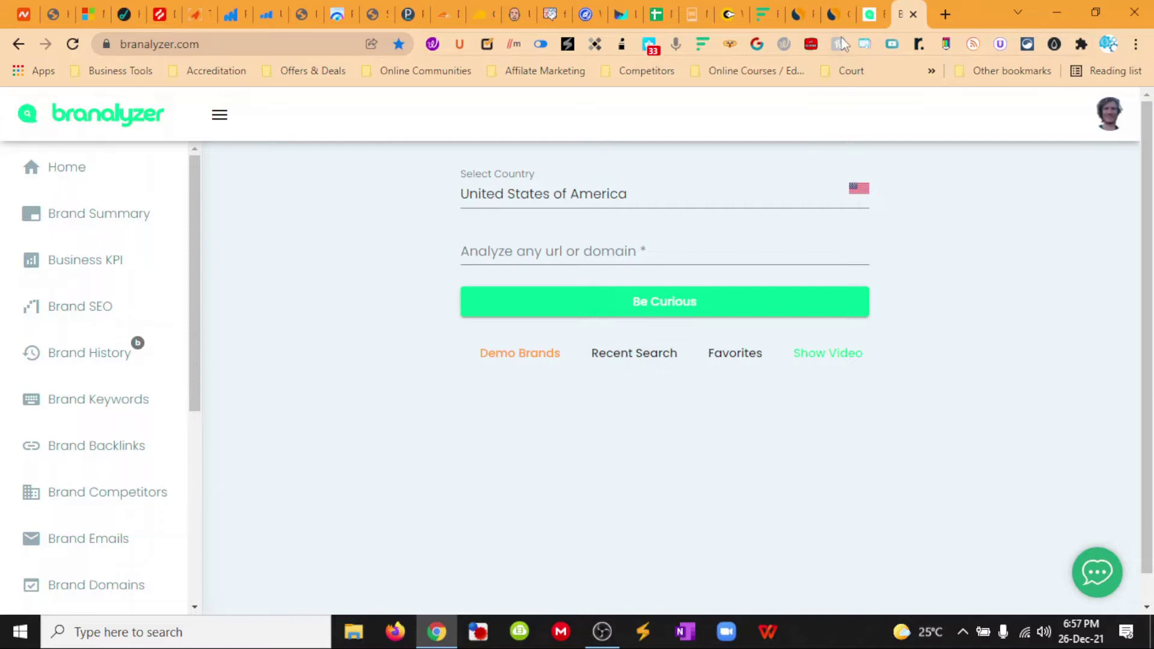
- Switch from Branalyzer to the SimilarWeb Competitive Tracker for practicallymarketing.com
{"action": "left_click", "coordinate": [835, 14]}
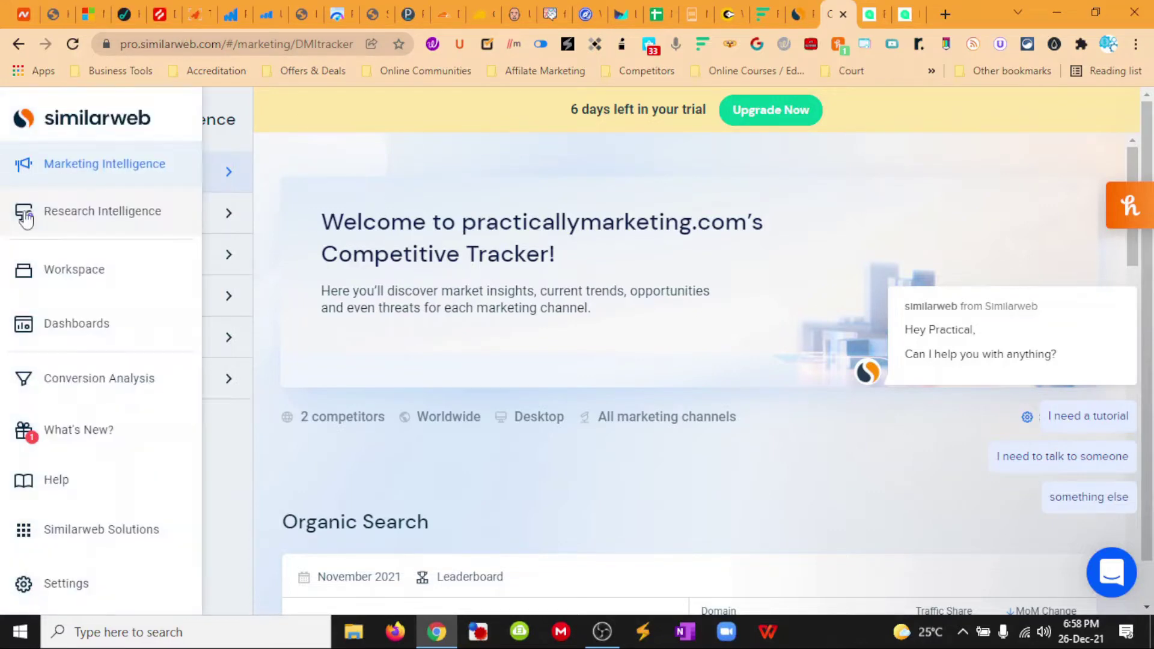
{"action": "mouse_move", "coordinate": [24, 165]}
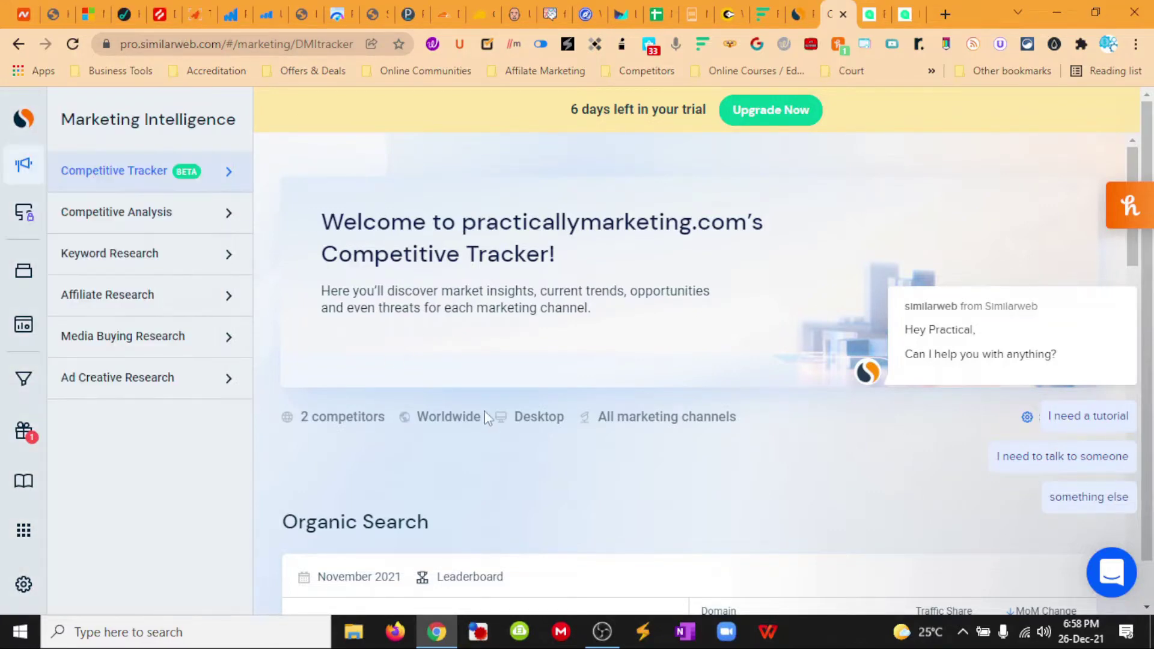
{"action": "scroll", "coordinate": [505, 424], "scroll_direction": "down", "scroll_amount": 3}
{"action": "scroll", "coordinate": [619, 442], "scroll_direction": "down", "scroll_amount": 5}
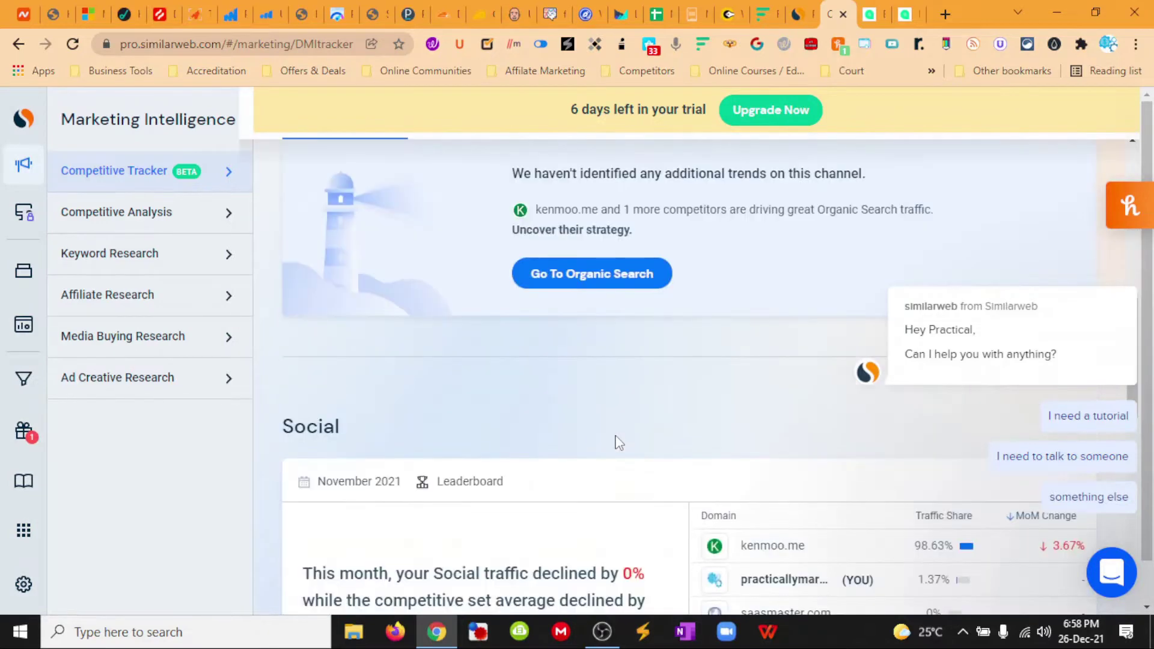
{"action": "scroll", "coordinate": [619, 443], "scroll_direction": "down", "scroll_amount": 3}
{"action": "scroll", "coordinate": [557, 436], "scroll_direction": "down", "scroll_amount": 2}
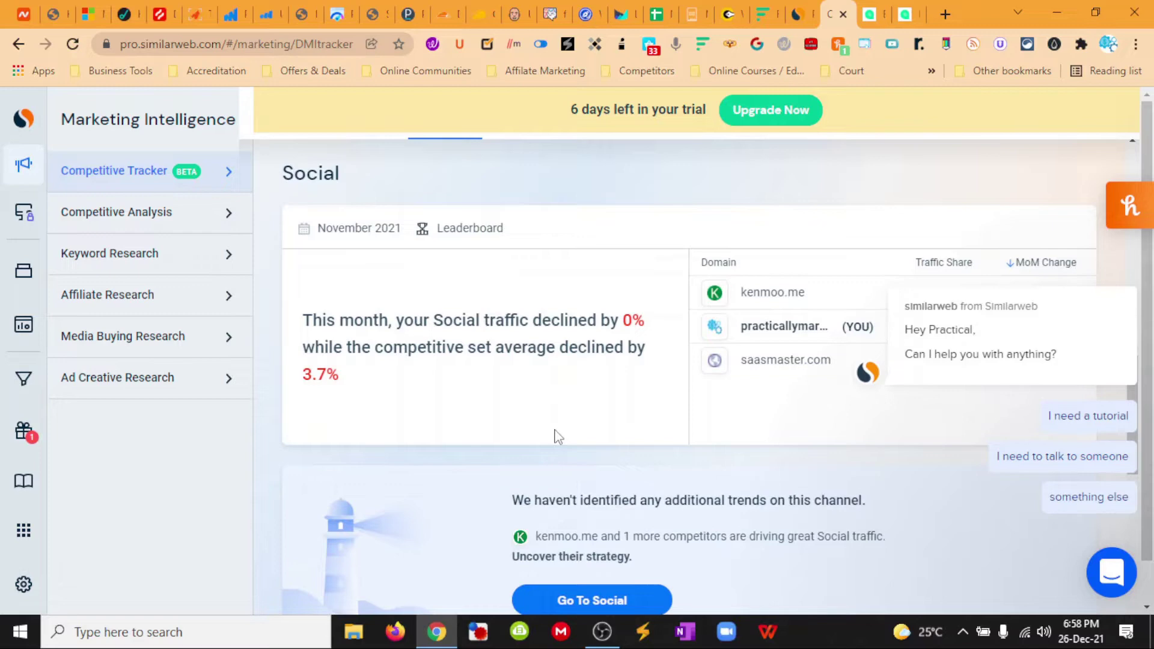
{"action": "scroll", "coordinate": [518, 433], "scroll_direction": "down", "scroll_amount": 3}
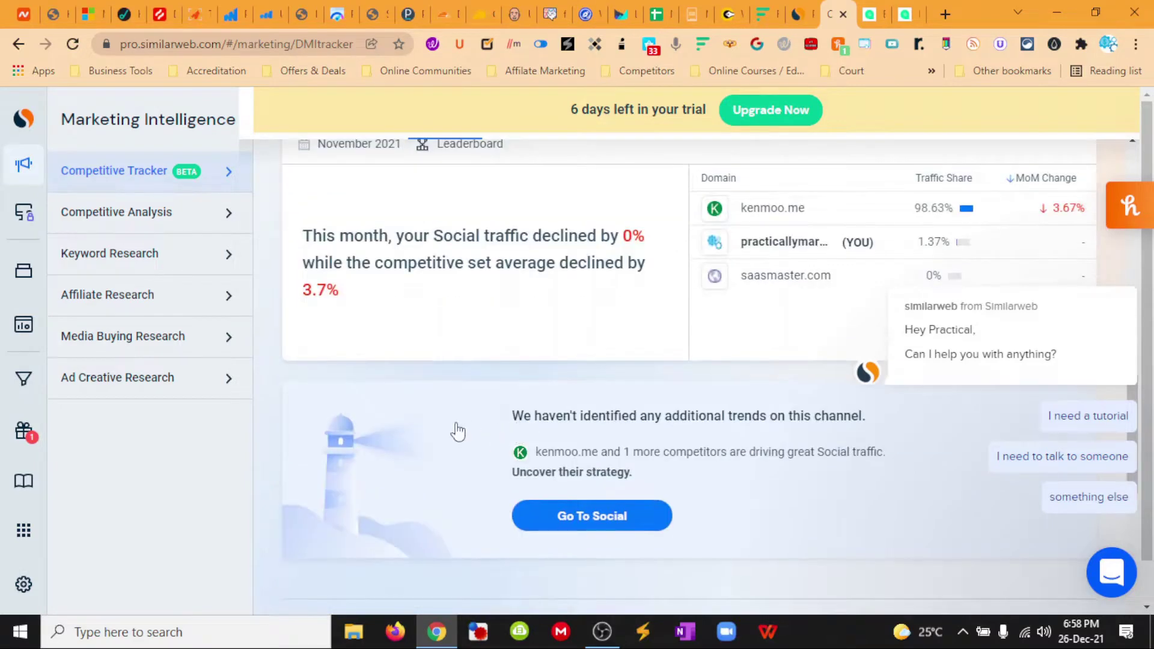
{"action": "scroll", "coordinate": [459, 432], "scroll_direction": "down", "scroll_amount": 3}
{"action": "scroll", "coordinate": [458, 431], "scroll_direction": "down", "scroll_amount": 3}
{"action": "scroll", "coordinate": [458, 432], "scroll_direction": "down", "scroll_amount": 3}
{"action": "scroll", "coordinate": [458, 431], "scroll_direction": "down", "scroll_amount": 2}
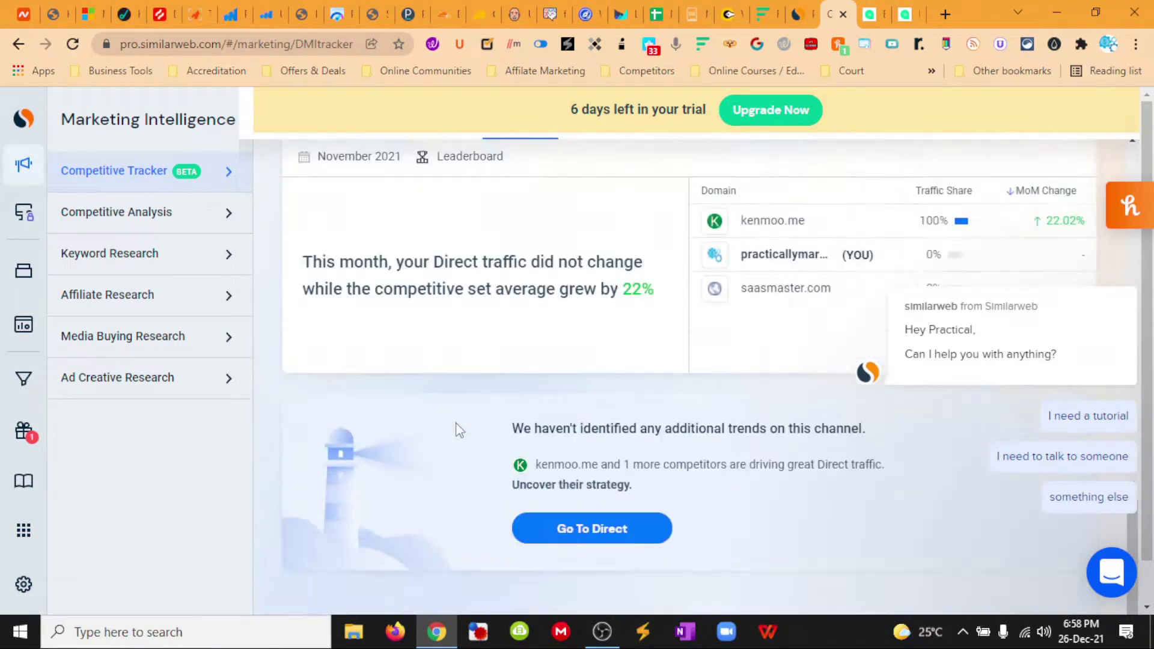
{"action": "scroll", "coordinate": [458, 431], "scroll_direction": "down", "scroll_amount": 1}
{"action": "scroll", "coordinate": [458, 432], "scroll_direction": "up", "scroll_amount": 8}
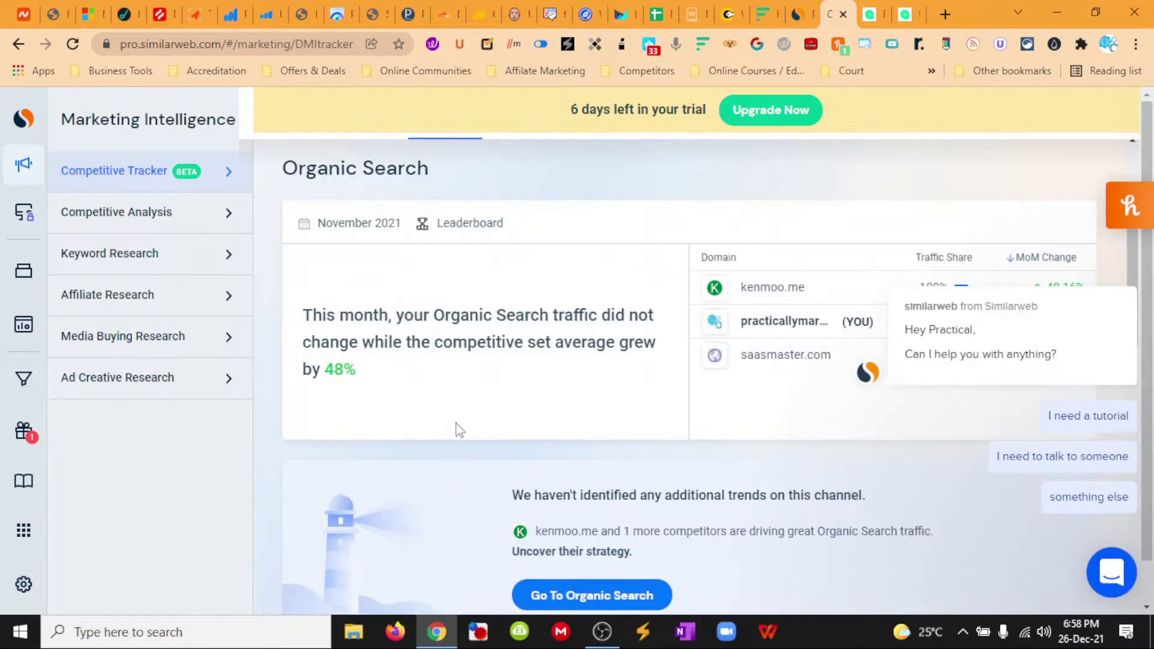
{"action": "scroll", "coordinate": [458, 431], "scroll_direction": "up", "scroll_amount": 5}
{"action": "scroll", "coordinate": [458, 432], "scroll_direction": "up", "scroll_amount": 4}
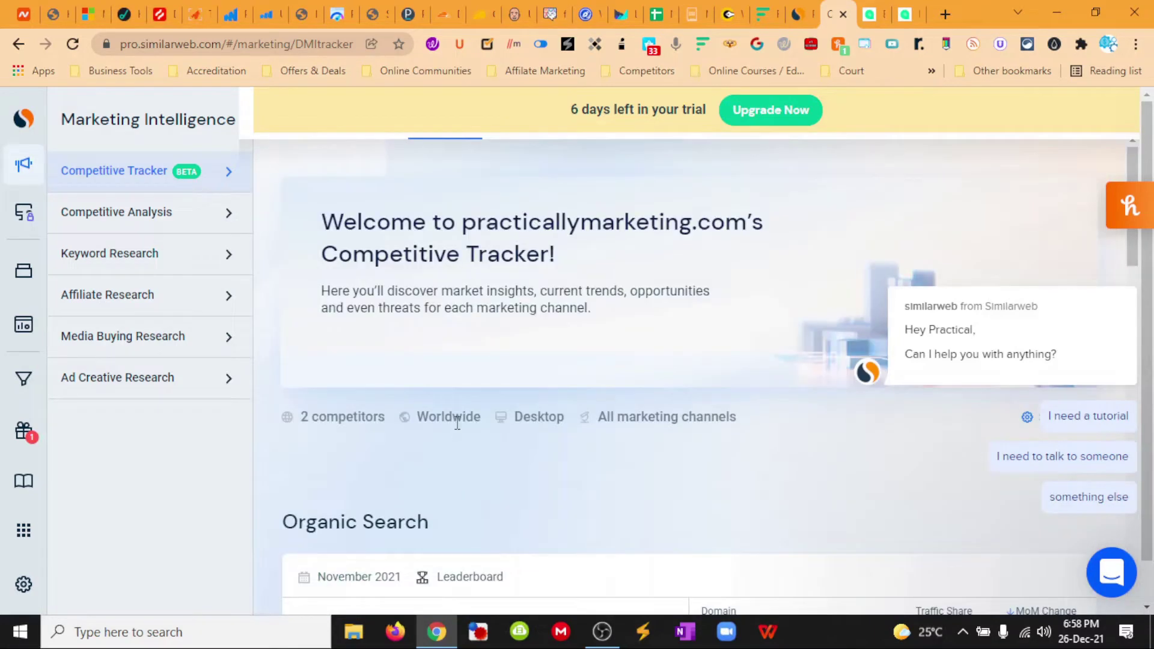
- Visit Competitive Analysis and Ad Creative Research, dismissing popups, and land on Marketing Intelligence home
{"action": "left_click", "coordinate": [123, 219]}
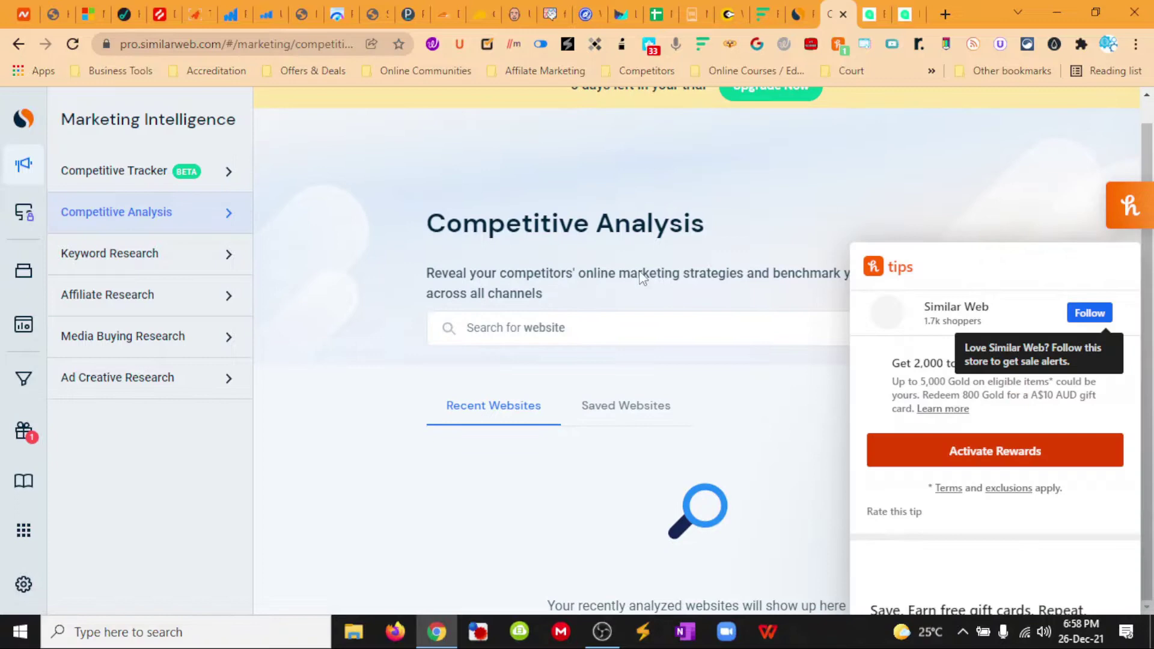
{"action": "left_click", "coordinate": [1132, 274]}
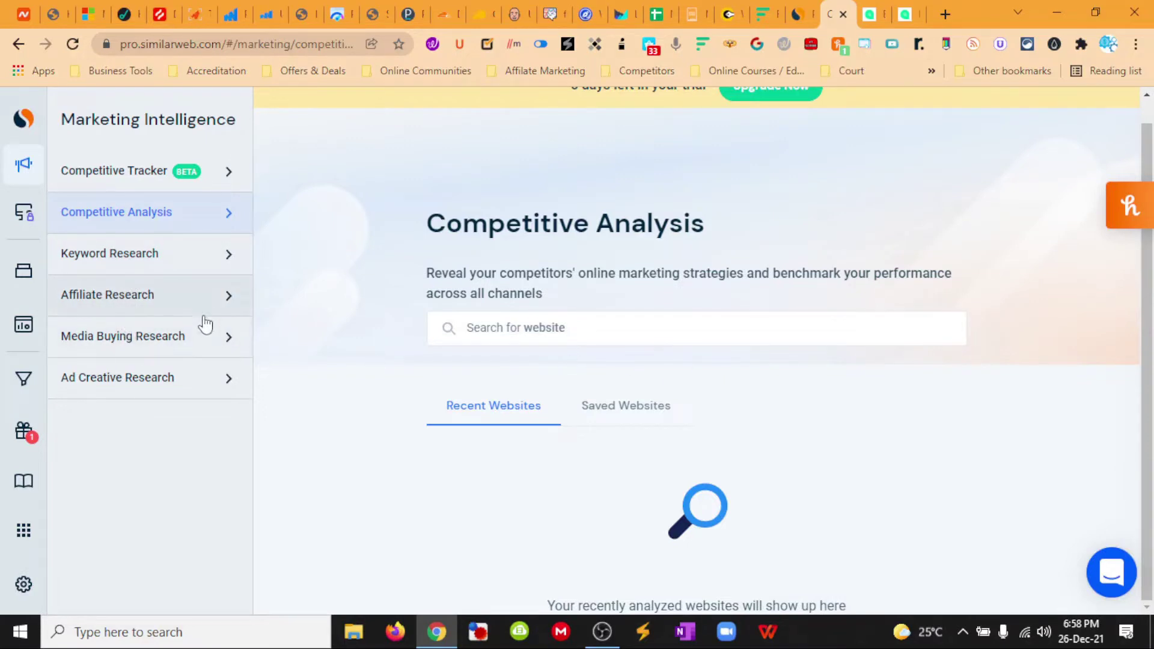
{"action": "left_click", "coordinate": [171, 378]}
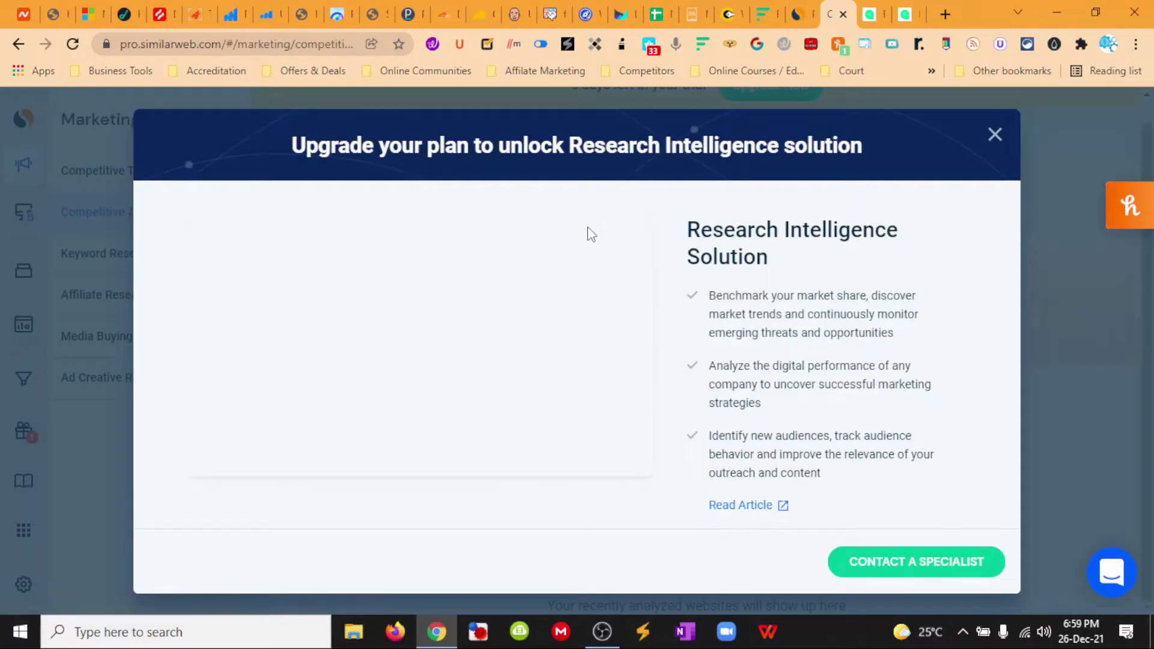
{"action": "left_click", "coordinate": [588, 233]}
{"action": "left_click", "coordinate": [23, 164]}
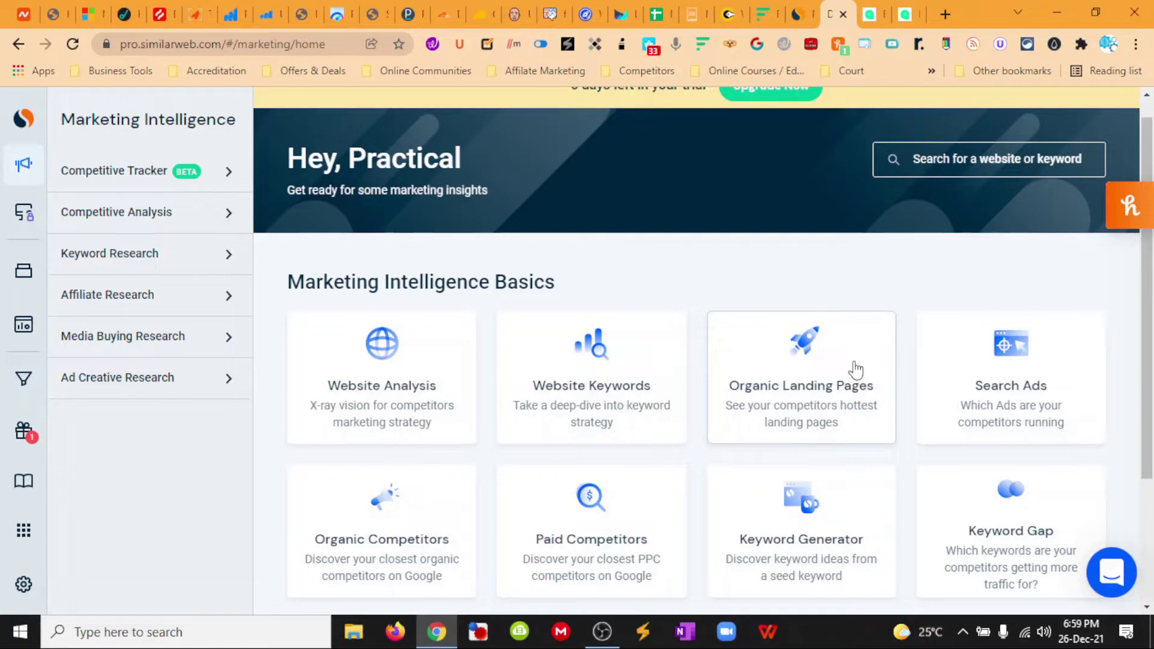
{"action": "scroll", "coordinate": [852, 369], "scroll_direction": "down", "scroll_amount": 2}
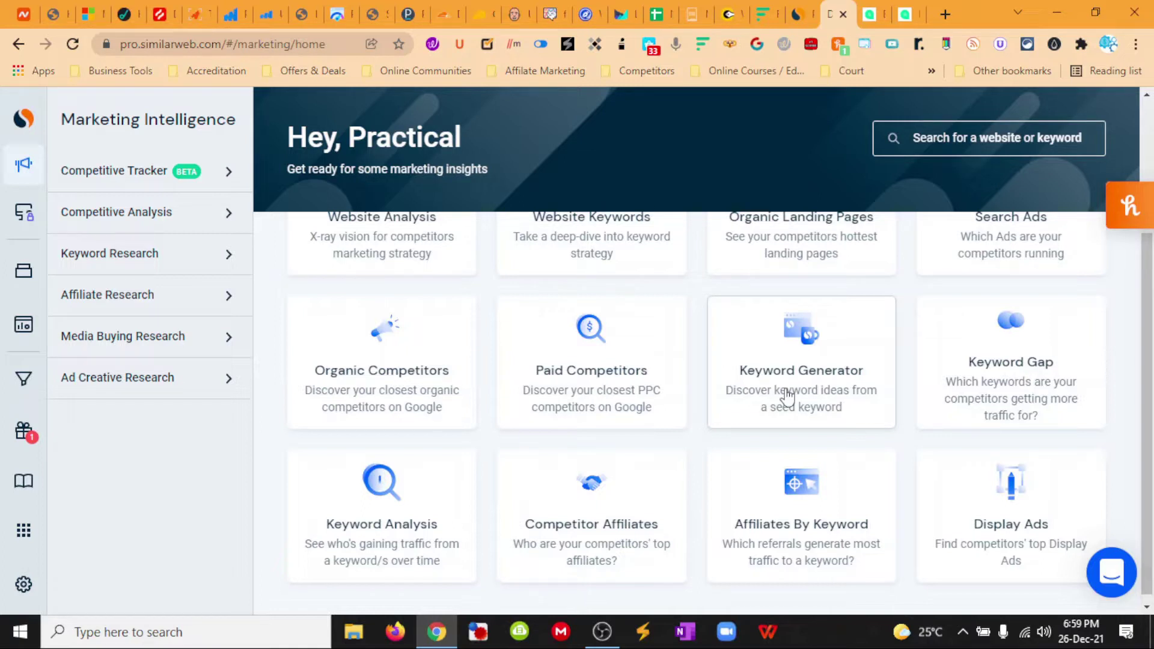
{"action": "scroll", "coordinate": [787, 397], "scroll_direction": "down", "scroll_amount": 1}
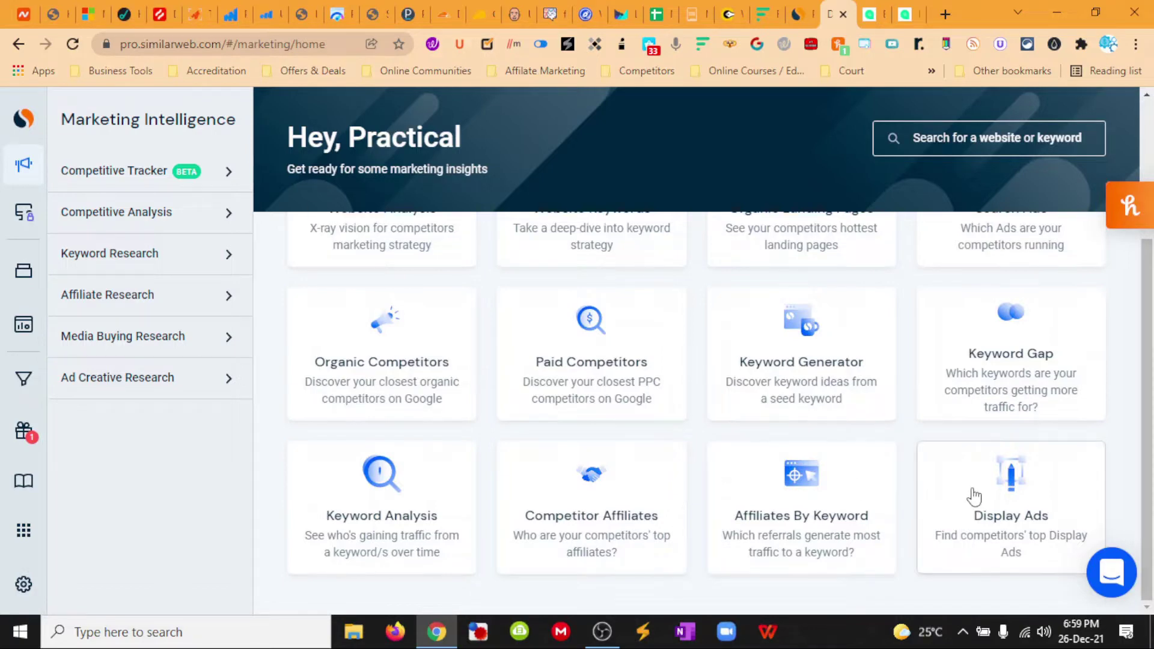
{"action": "scroll", "coordinate": [711, 456], "scroll_direction": "up", "scroll_amount": 3}
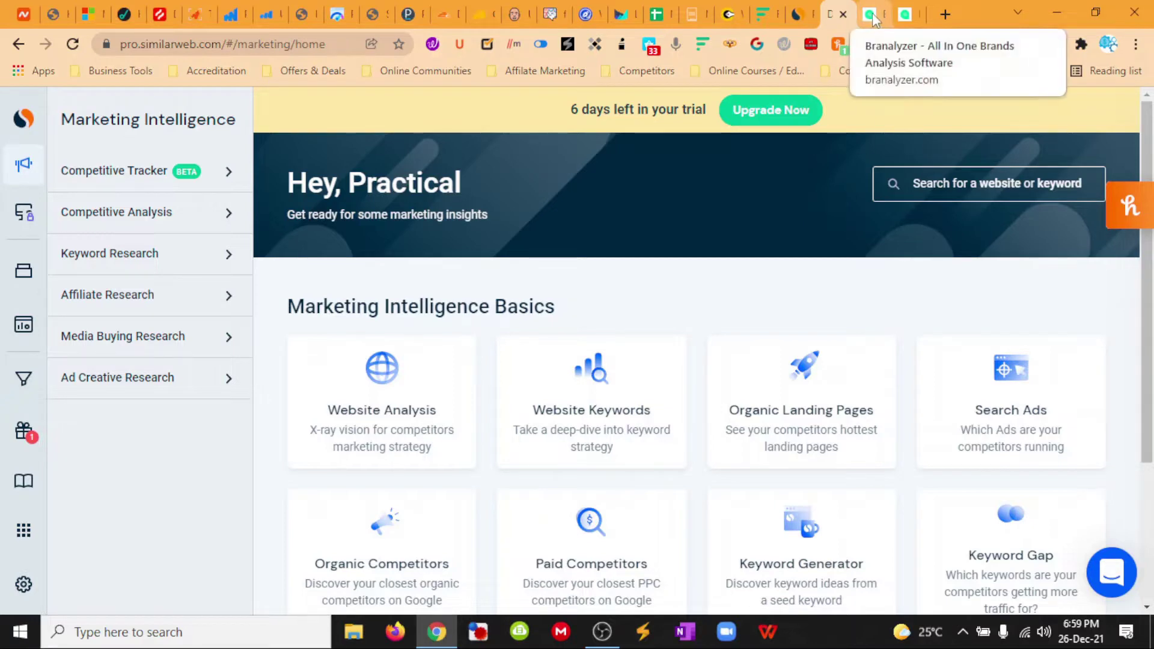
- Review SimilarWeb's $208 Essential plan price, then bring up Branalyzer's pricing page
{"action": "left_click", "coordinate": [798, 14]}
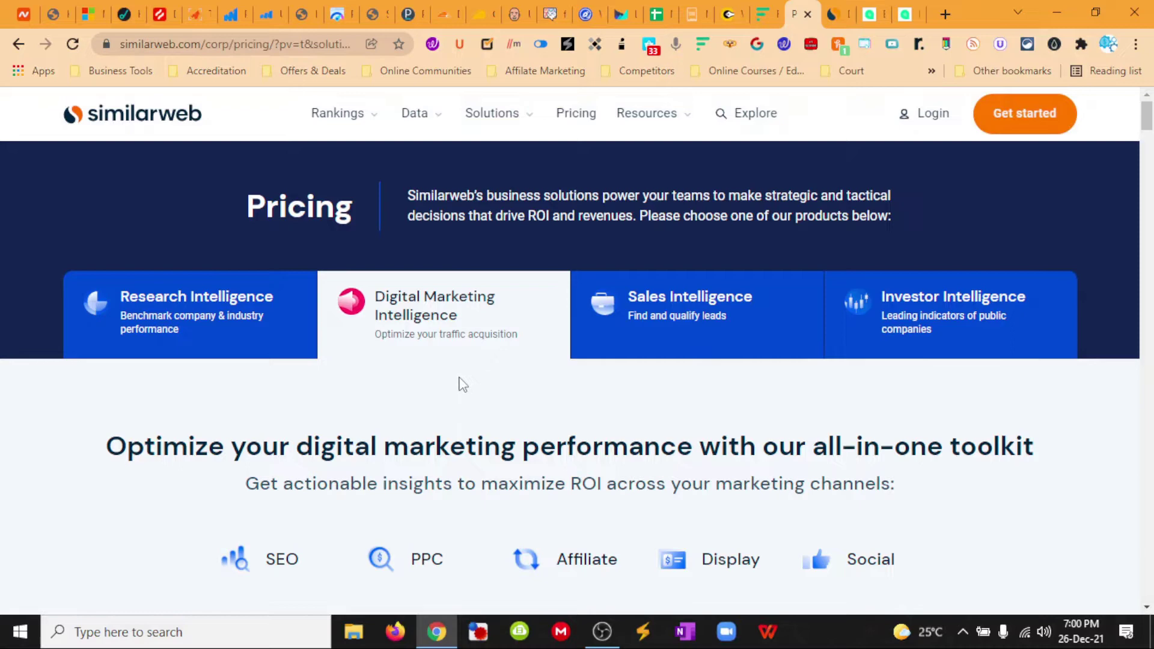
{"action": "scroll", "coordinate": [459, 385], "scroll_direction": "down", "scroll_amount": 4}
{"action": "scroll", "coordinate": [458, 386], "scroll_direction": "down", "scroll_amount": 3}
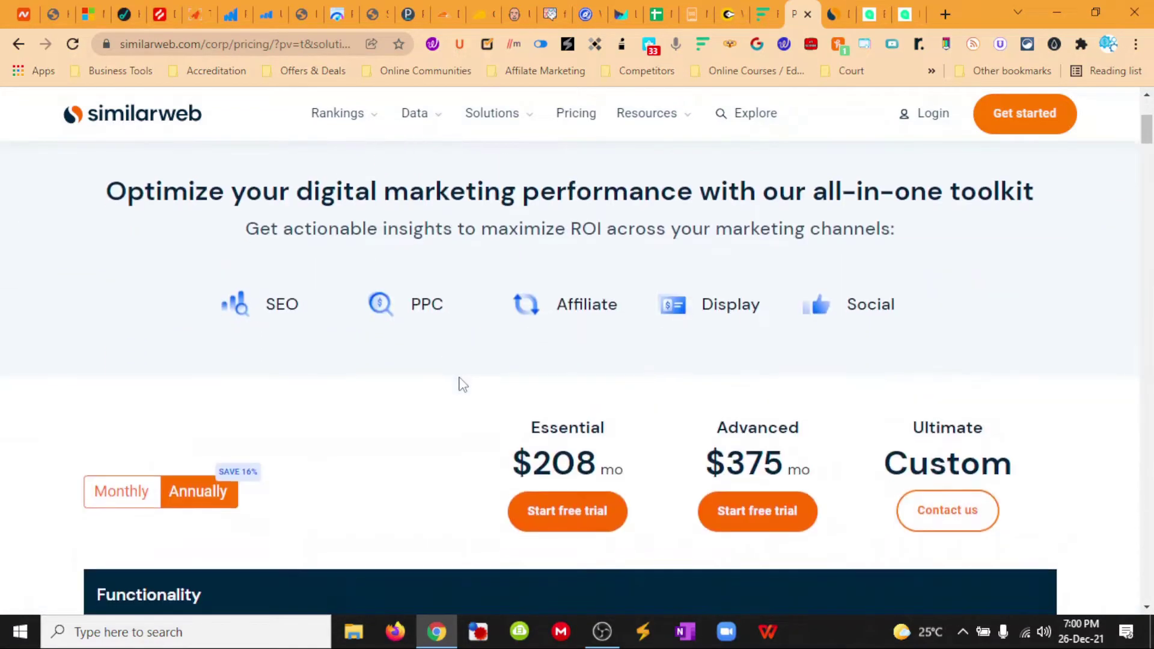
{"action": "scroll", "coordinate": [459, 385], "scroll_direction": "down", "scroll_amount": 2}
{"action": "left_click_drag", "start_coordinate": [630, 389], "coordinate": [514, 379]}
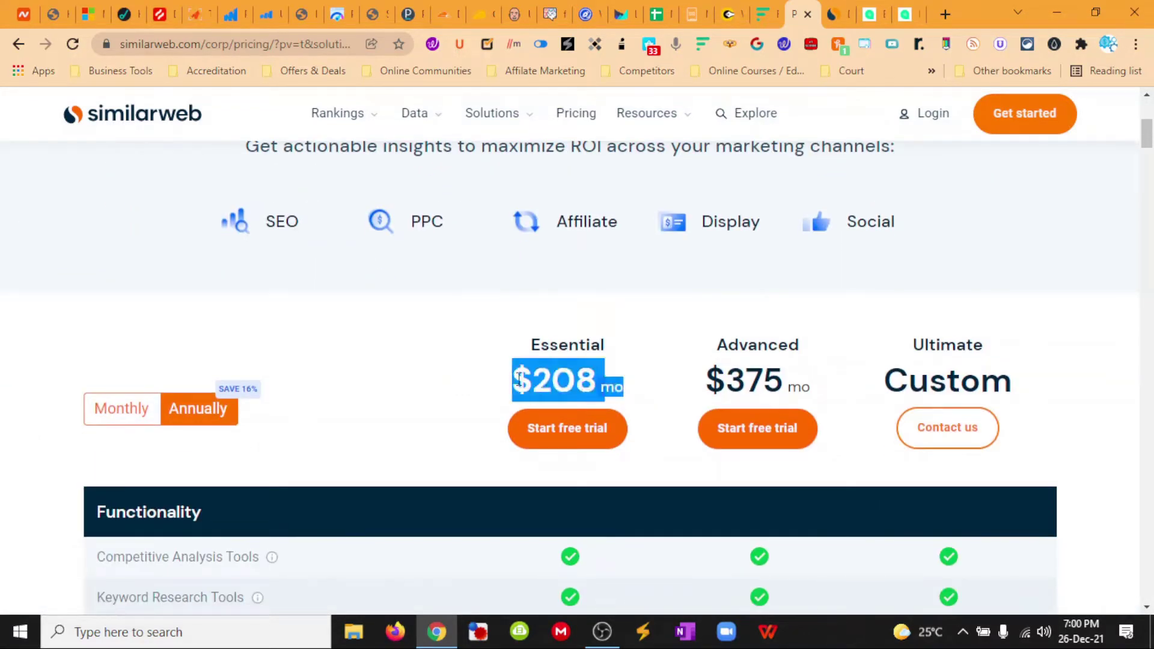
{"action": "left_click", "coordinate": [620, 356]}
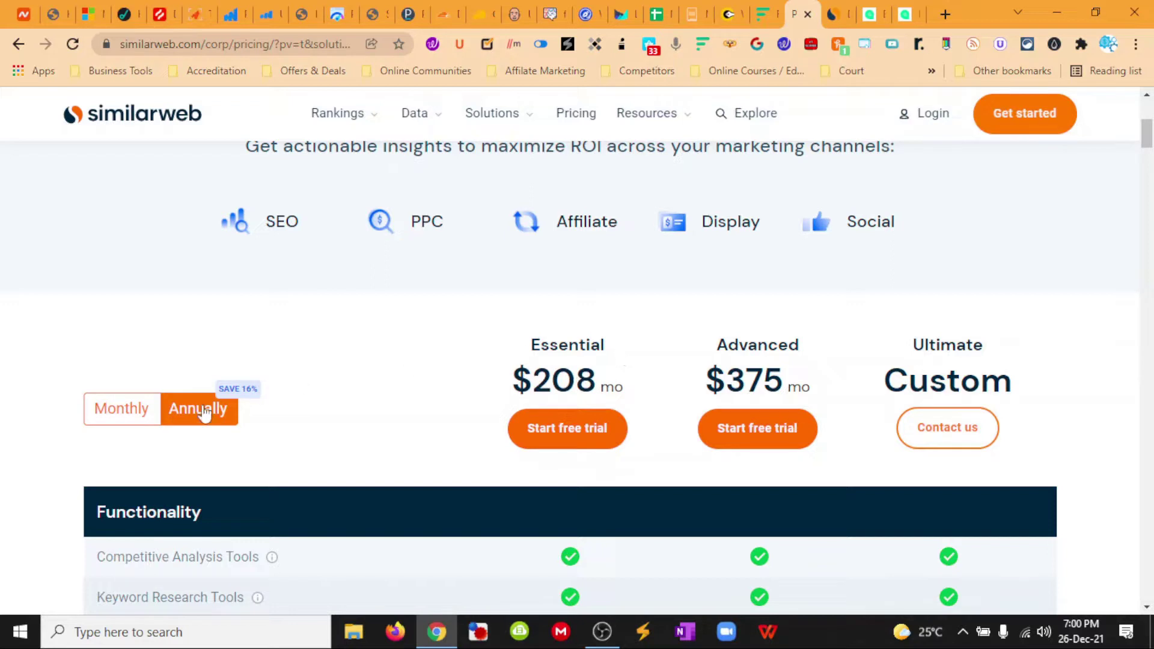
{"action": "left_click_drag", "start_coordinate": [513, 380], "coordinate": [620, 386]}
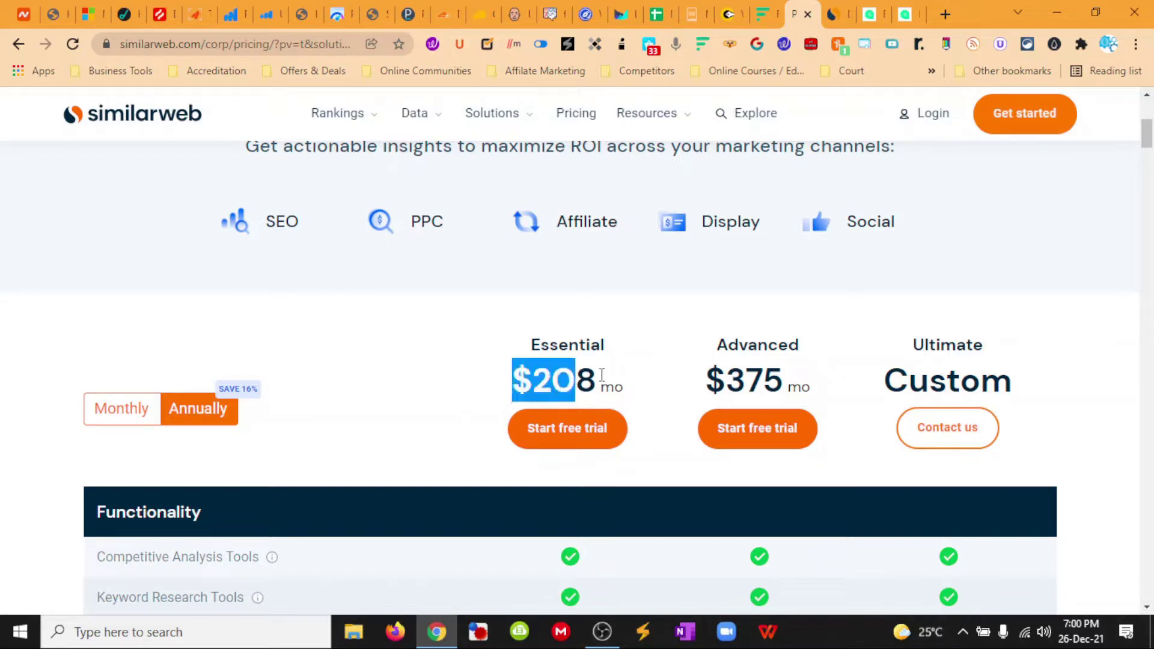
{"action": "left_click", "coordinate": [631, 386]}
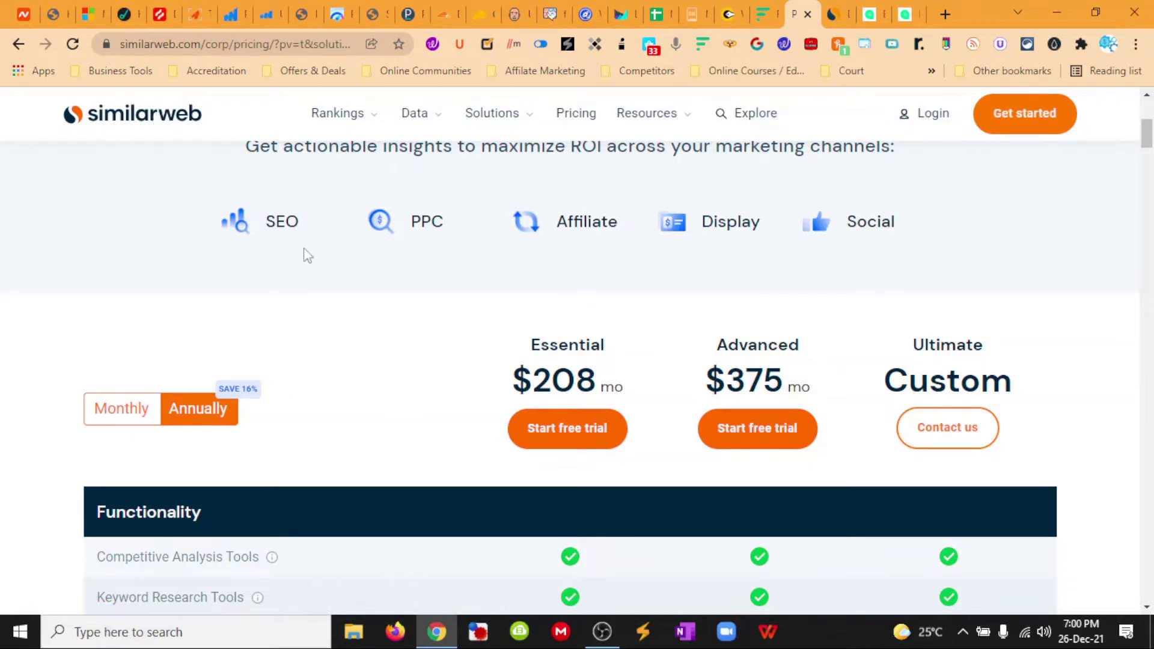
{"action": "scroll", "coordinate": [572, 444], "scroll_direction": "down", "scroll_amount": 1}
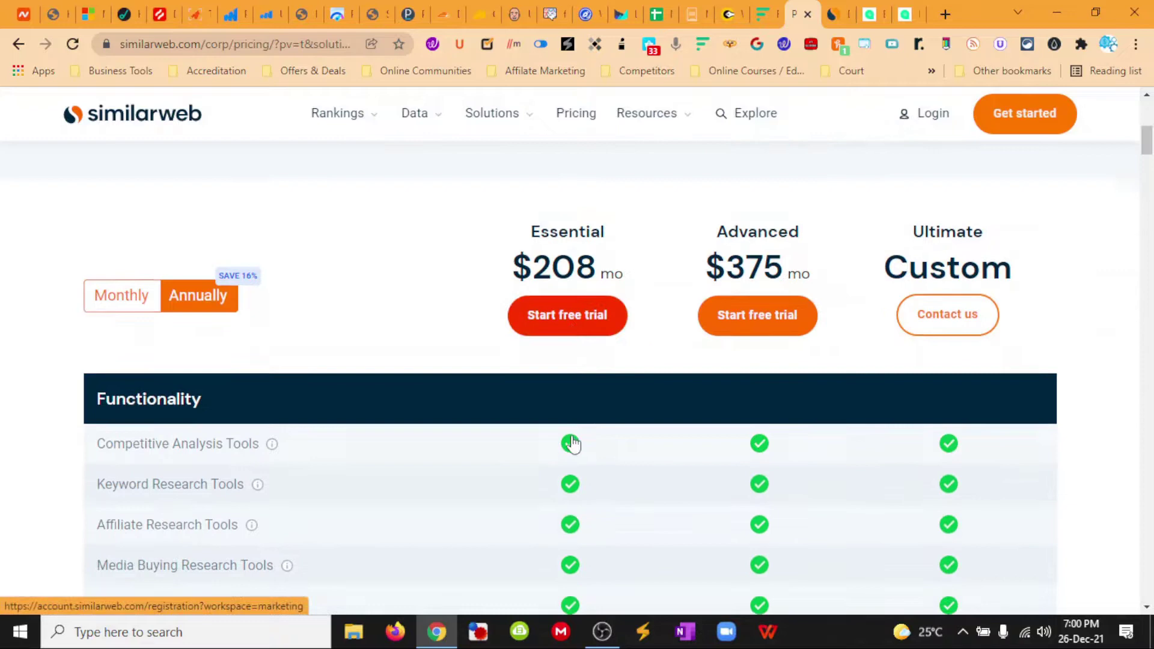
{"action": "scroll", "coordinate": [572, 444], "scroll_direction": "down", "scroll_amount": 1}
{"action": "scroll", "coordinate": [388, 439], "scroll_direction": "down", "scroll_amount": 1}
{"action": "scroll", "coordinate": [388, 440], "scroll_direction": "down", "scroll_amount": 1}
{"action": "scroll", "coordinate": [388, 439], "scroll_direction": "down", "scroll_amount": 1}
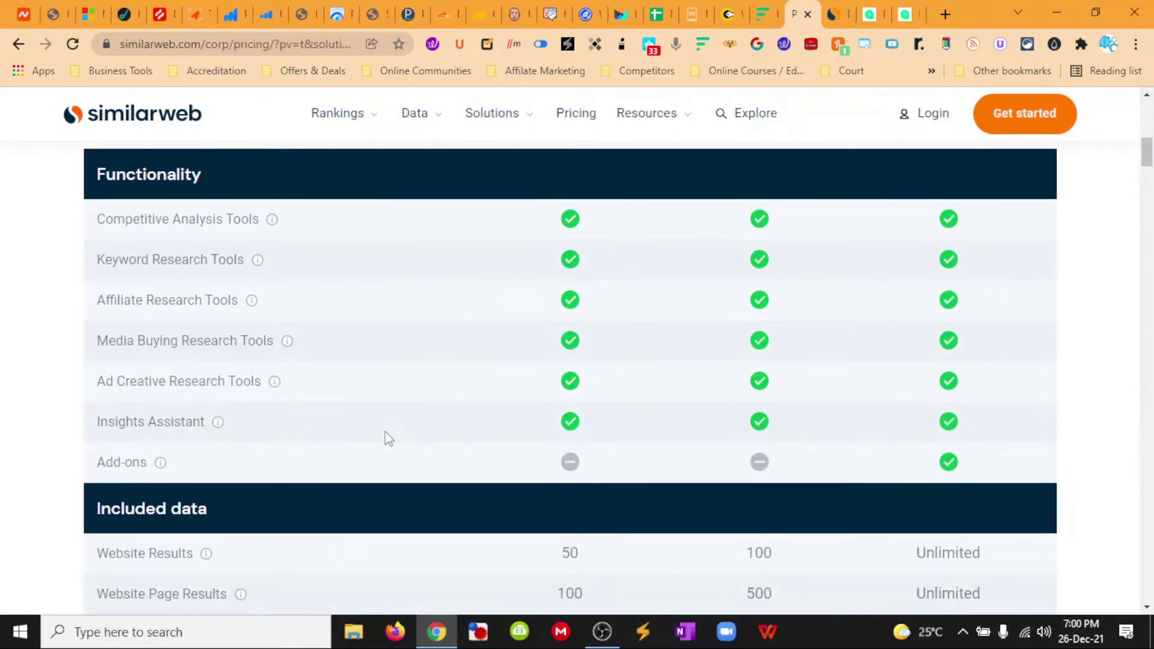
{"action": "scroll", "coordinate": [389, 440], "scroll_direction": "up", "scroll_amount": 2}
{"action": "scroll", "coordinate": [388, 440], "scroll_direction": "up", "scroll_amount": 2}
{"action": "scroll", "coordinate": [388, 439], "scroll_direction": "up", "scroll_amount": 2}
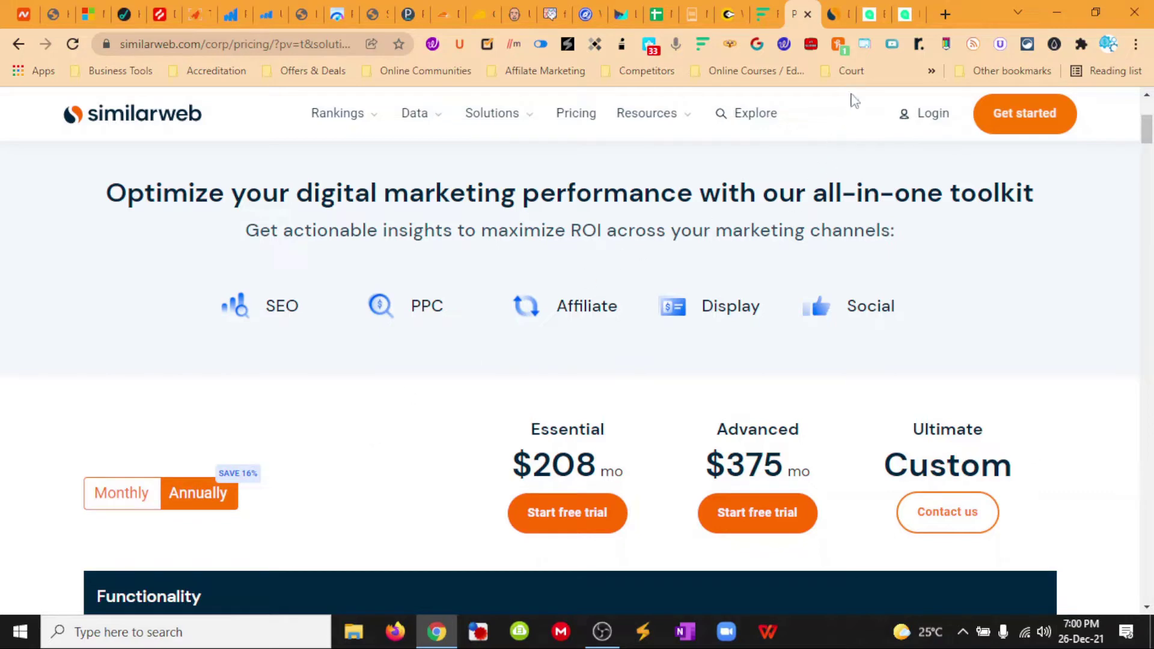
{"action": "left_click", "coordinate": [877, 14]}
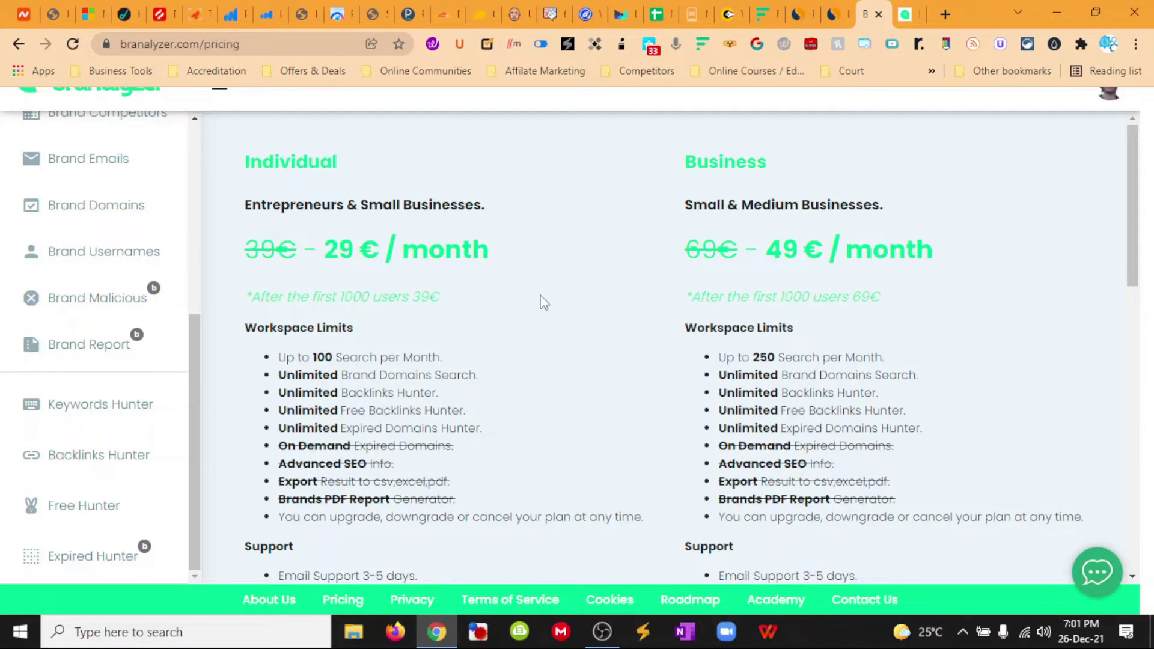
{"action": "scroll", "coordinate": [542, 302], "scroll_direction": "up", "scroll_amount": 1}
{"action": "scroll", "coordinate": [544, 303], "scroll_direction": "down", "scroll_amount": 1}
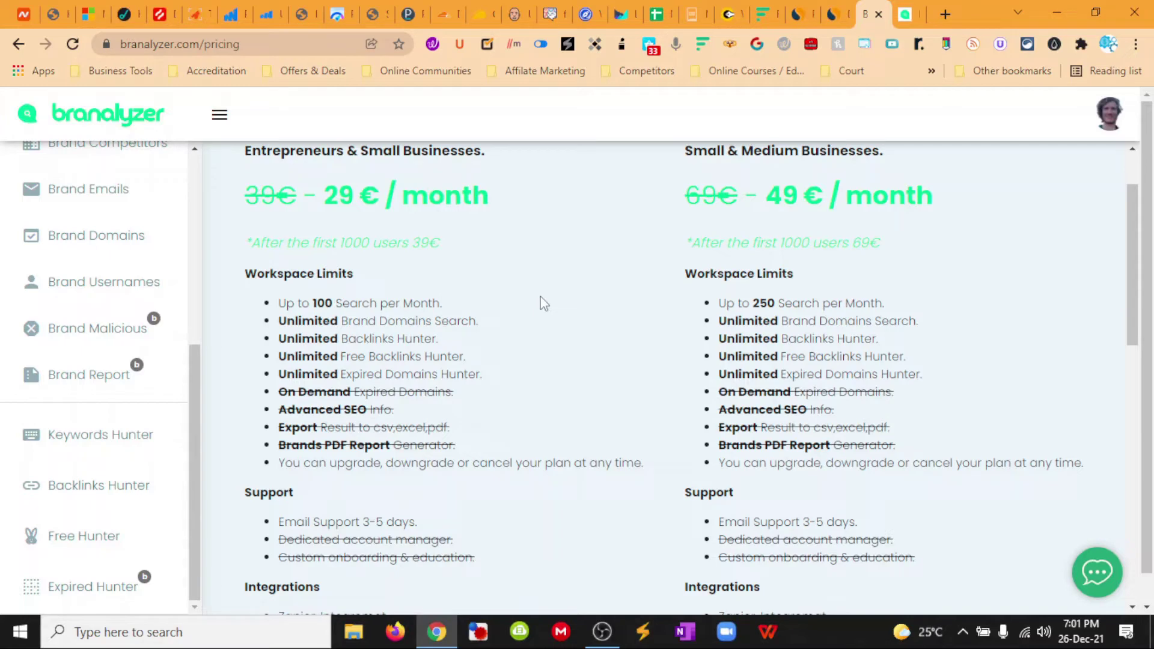
{"action": "scroll", "coordinate": [543, 302], "scroll_direction": "down", "scroll_amount": 3}
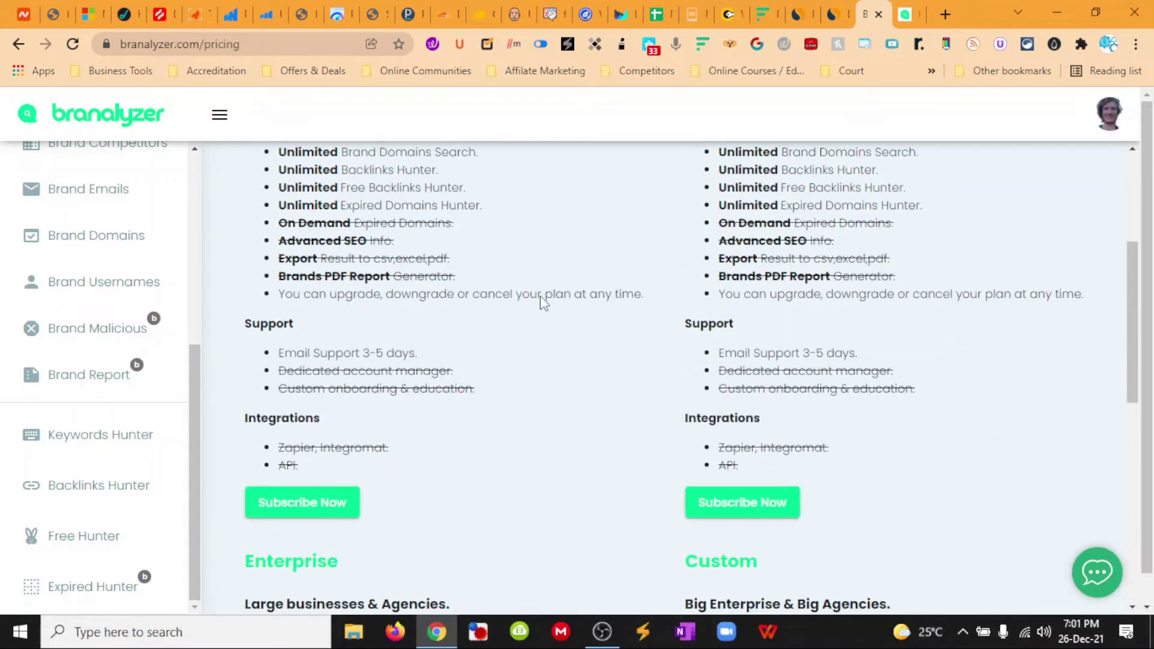
{"action": "scroll", "coordinate": [543, 303], "scroll_direction": "down", "scroll_amount": 2}
{"action": "scroll", "coordinate": [543, 302], "scroll_direction": "down", "scroll_amount": 2}
{"action": "scroll", "coordinate": [543, 303], "scroll_direction": "down", "scroll_amount": 2}
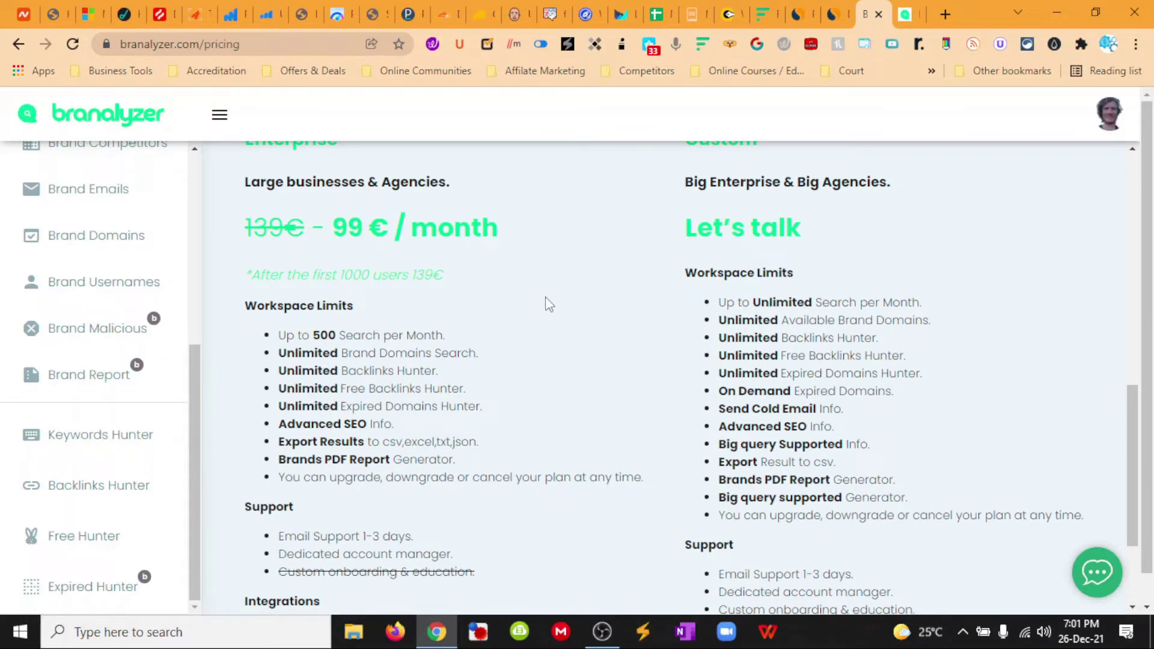
{"action": "scroll", "coordinate": [550, 305], "scroll_direction": "up", "scroll_amount": 3}
{"action": "scroll", "coordinate": [549, 304], "scroll_direction": "up", "scroll_amount": 2}
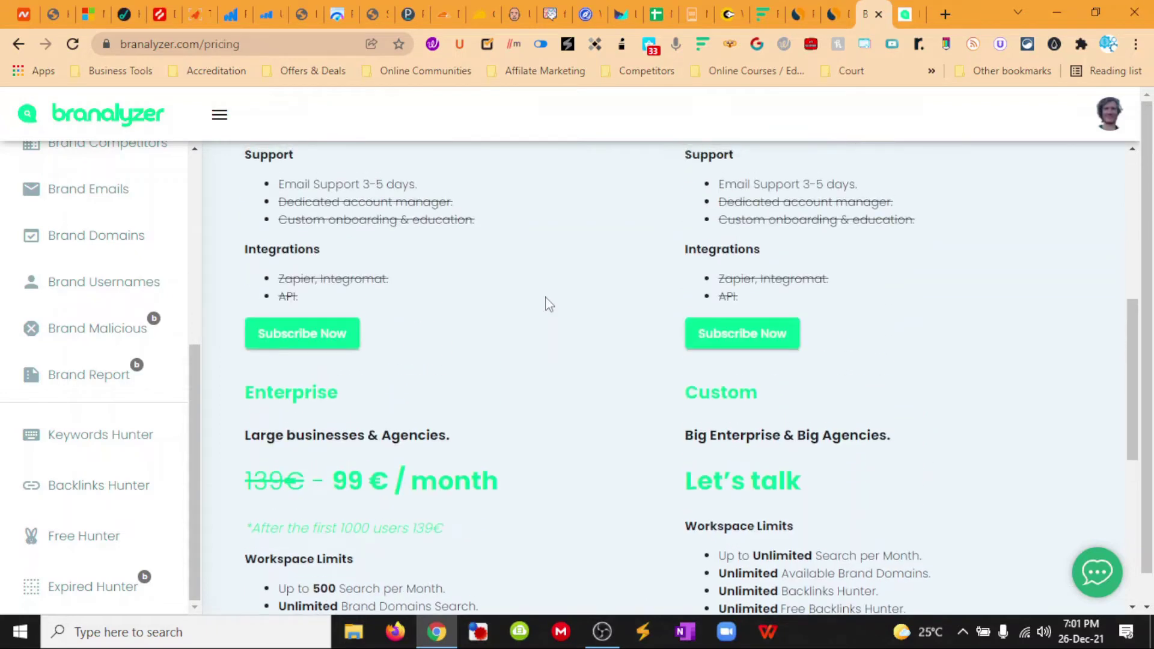
{"action": "scroll", "coordinate": [550, 304], "scroll_direction": "up", "scroll_amount": 5}
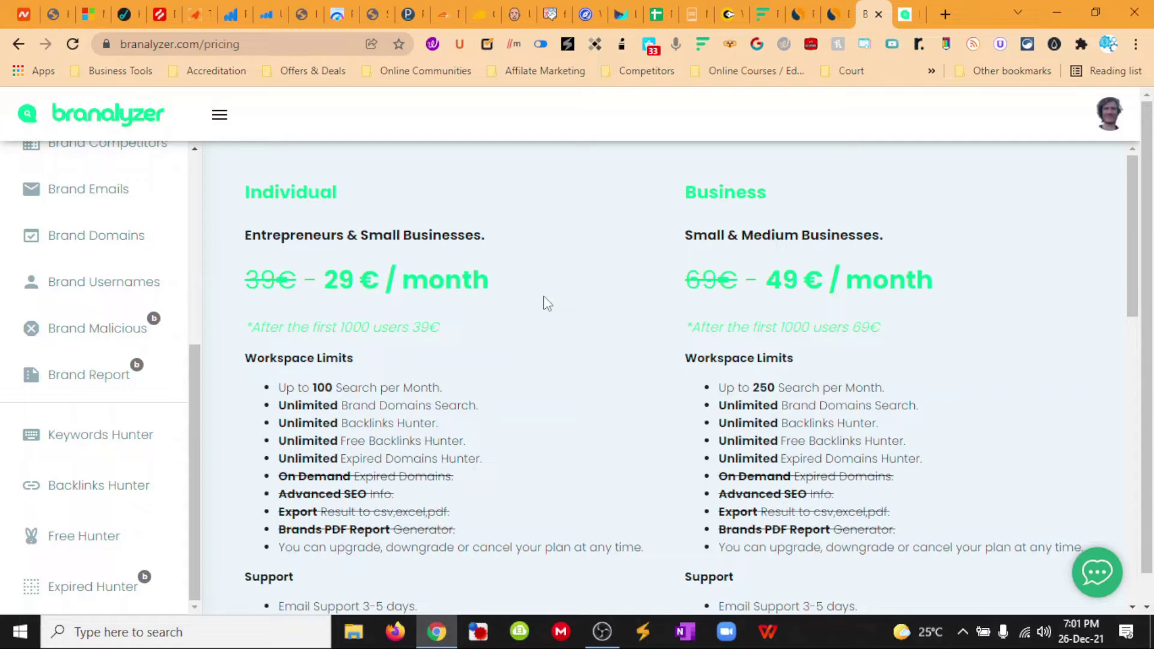
{"action": "scroll", "coordinate": [545, 304], "scroll_direction": "down", "scroll_amount": 1}
{"action": "scroll", "coordinate": [546, 305], "scroll_direction": "down", "scroll_amount": 3}
{"action": "scroll", "coordinate": [546, 304], "scroll_direction": "down", "scroll_amount": 3}
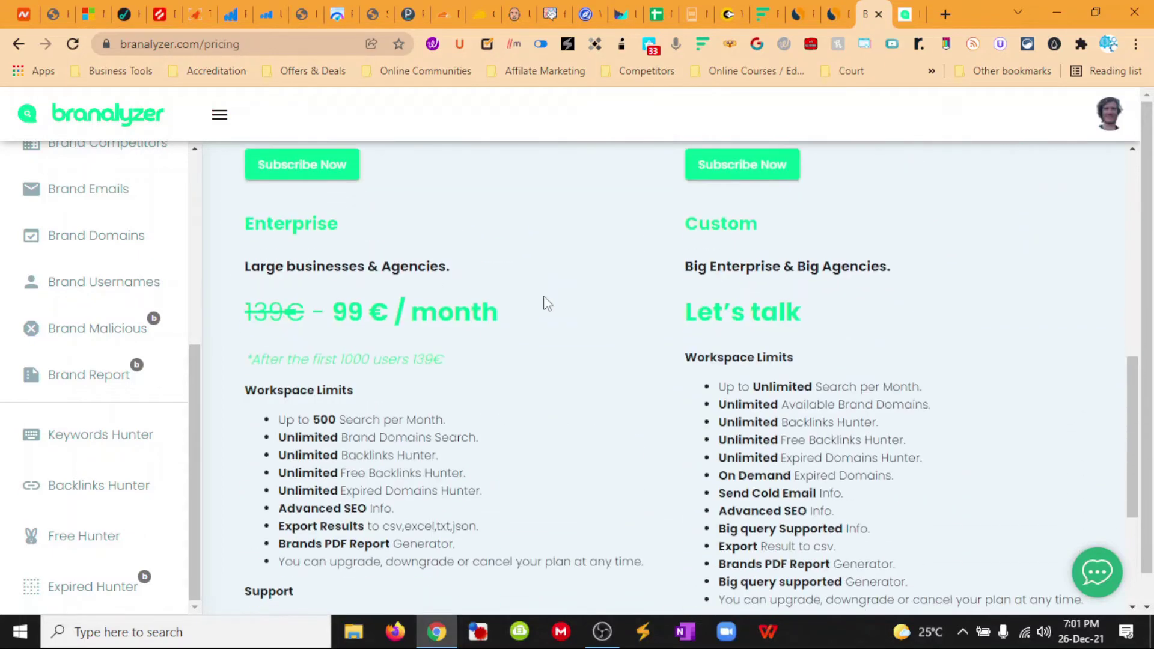
{"action": "scroll", "coordinate": [545, 304], "scroll_direction": "down", "scroll_amount": 2}
{"action": "scroll", "coordinate": [546, 304], "scroll_direction": "down", "scroll_amount": 2}
{"action": "scroll", "coordinate": [546, 301], "scroll_direction": "down", "scroll_amount": 1}
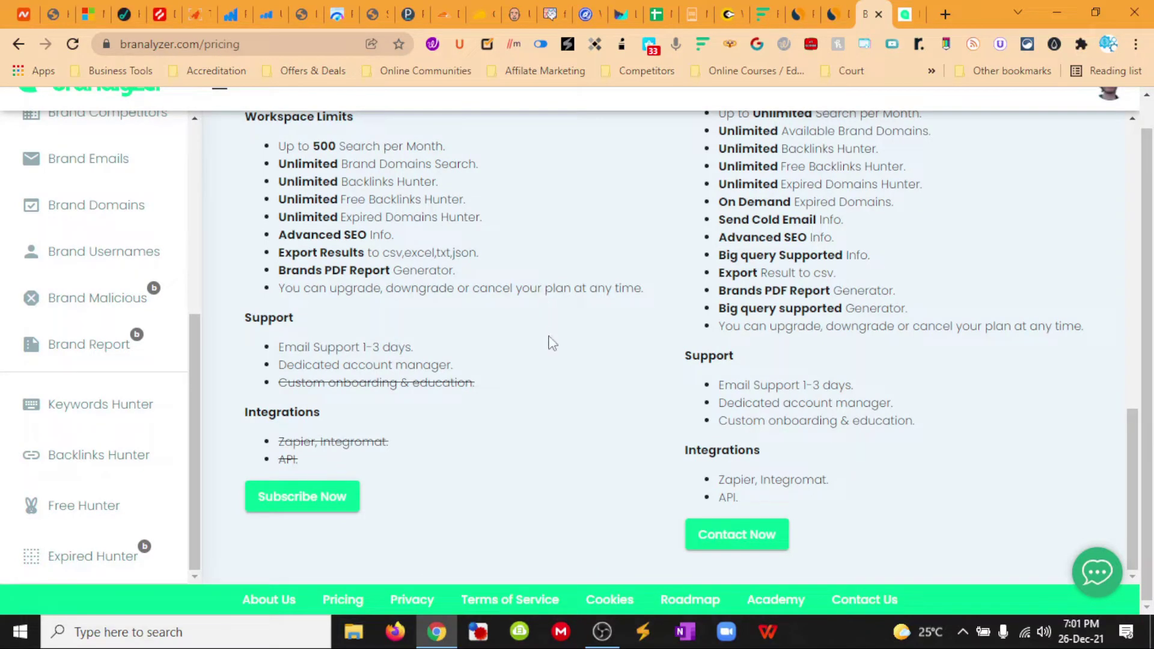
{"action": "scroll", "coordinate": [553, 343], "scroll_direction": "up", "scroll_amount": 2}
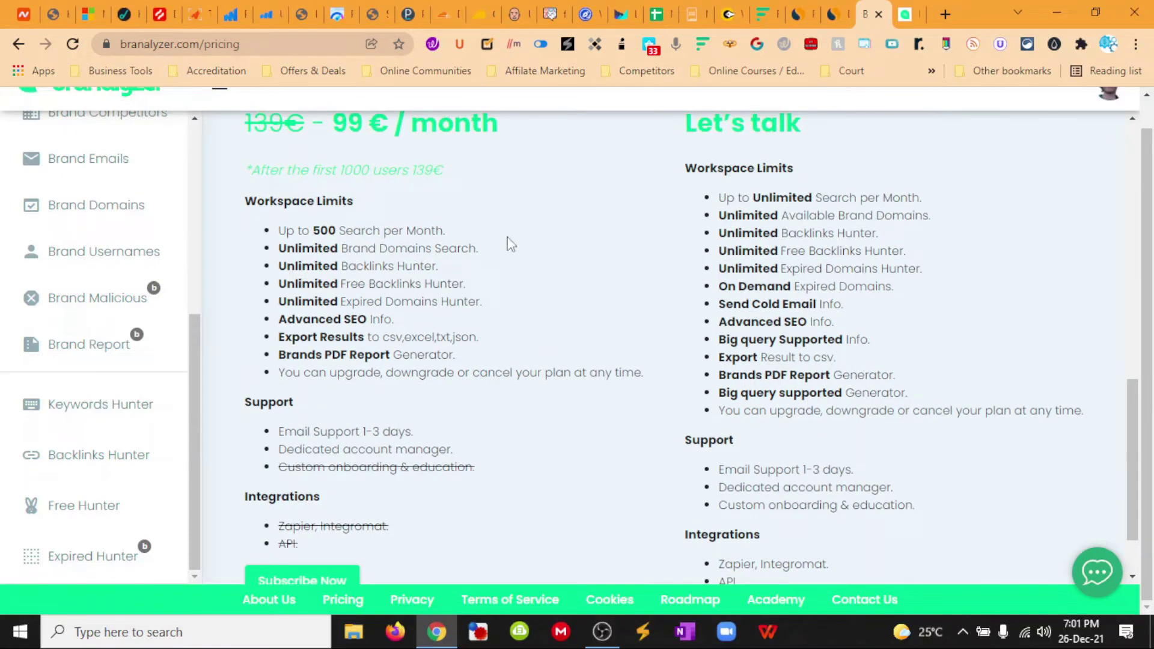
{"action": "scroll", "coordinate": [510, 244], "scroll_direction": "up", "scroll_amount": 3}
{"action": "scroll", "coordinate": [530, 252], "scroll_direction": "up", "scroll_amount": 2}
{"action": "scroll", "coordinate": [530, 252], "scroll_direction": "down", "scroll_amount": 1}
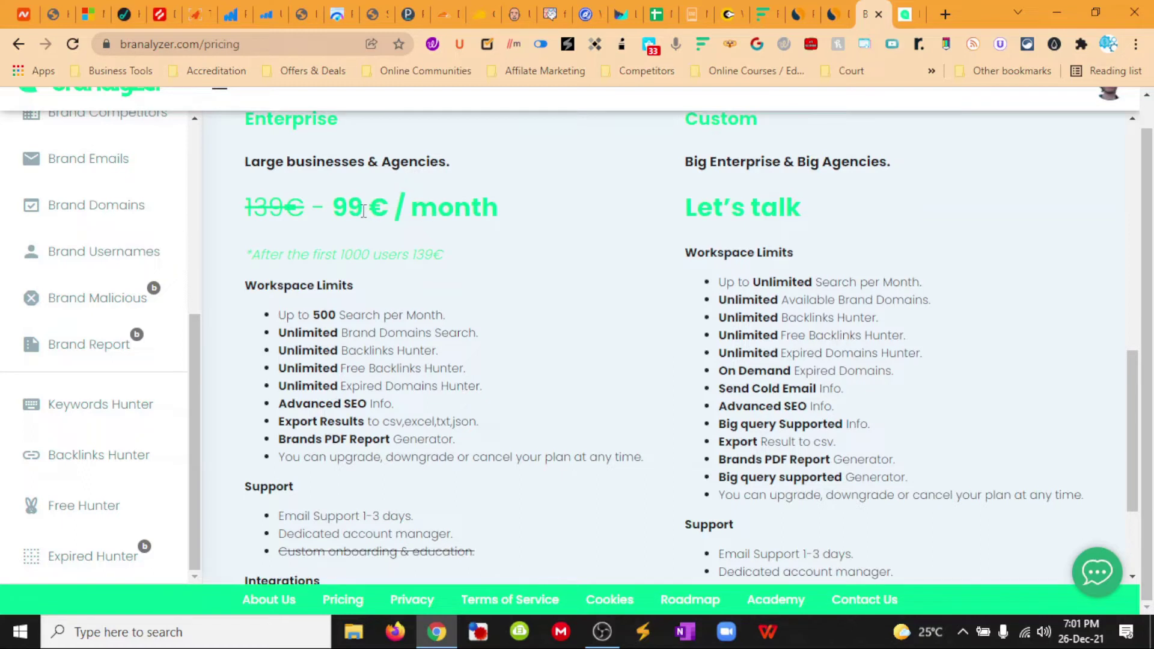
- Check the 99 € Enterprise price and the 139 € after-first-1000-users note
{"action": "left_click_drag", "start_coordinate": [337, 208], "coordinate": [398, 208]}
{"action": "left_click", "coordinate": [442, 214]}
{"action": "left_click_drag", "start_coordinate": [254, 256], "coordinate": [442, 254]}
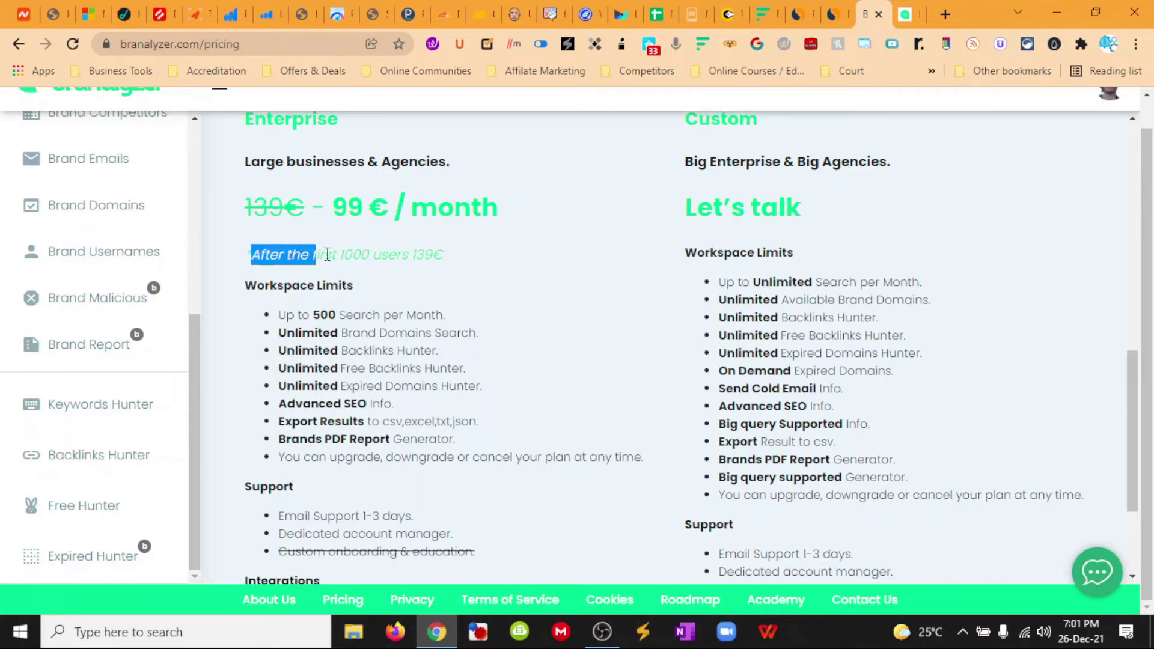
{"action": "left_click", "coordinate": [446, 256]}
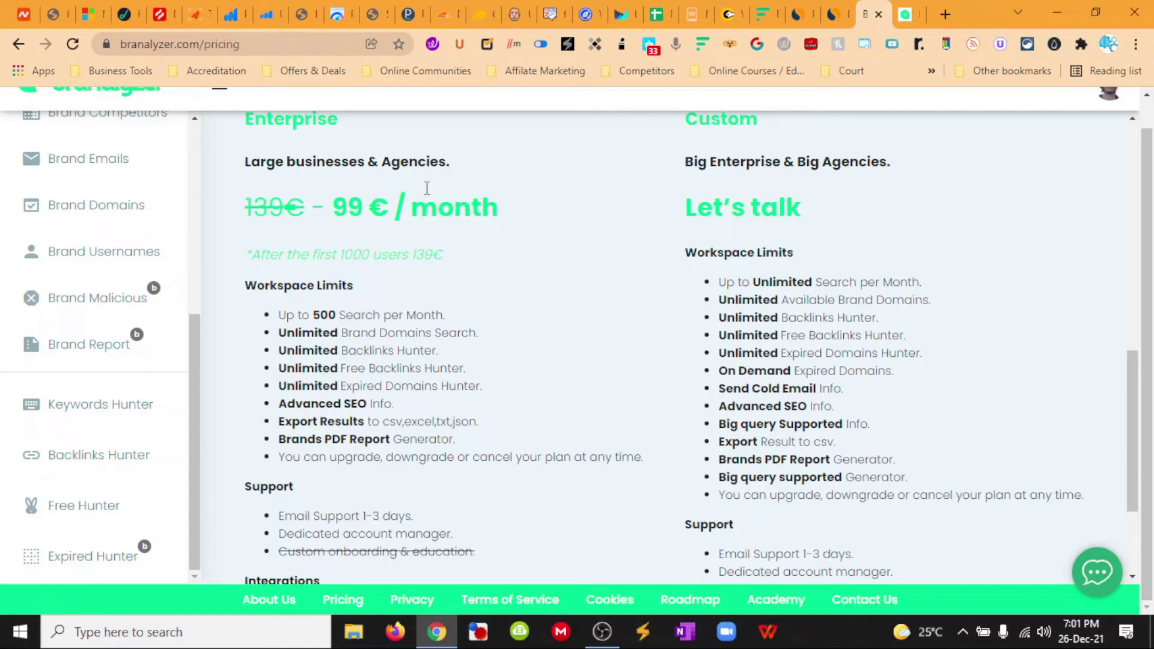
- Compare against SimilarWeb pricing and return to the Branalyzer pricing page
{"action": "left_click", "coordinate": [840, 18]}
{"action": "left_click", "coordinate": [806, 17]}
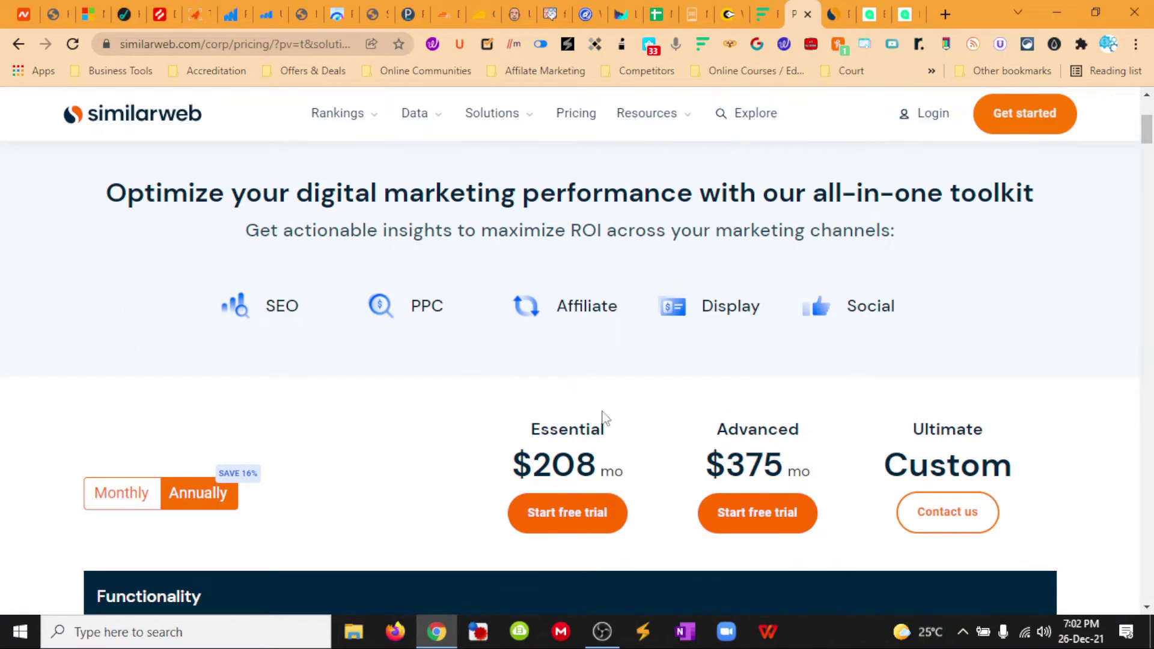
{"action": "left_click", "coordinate": [877, 15]}
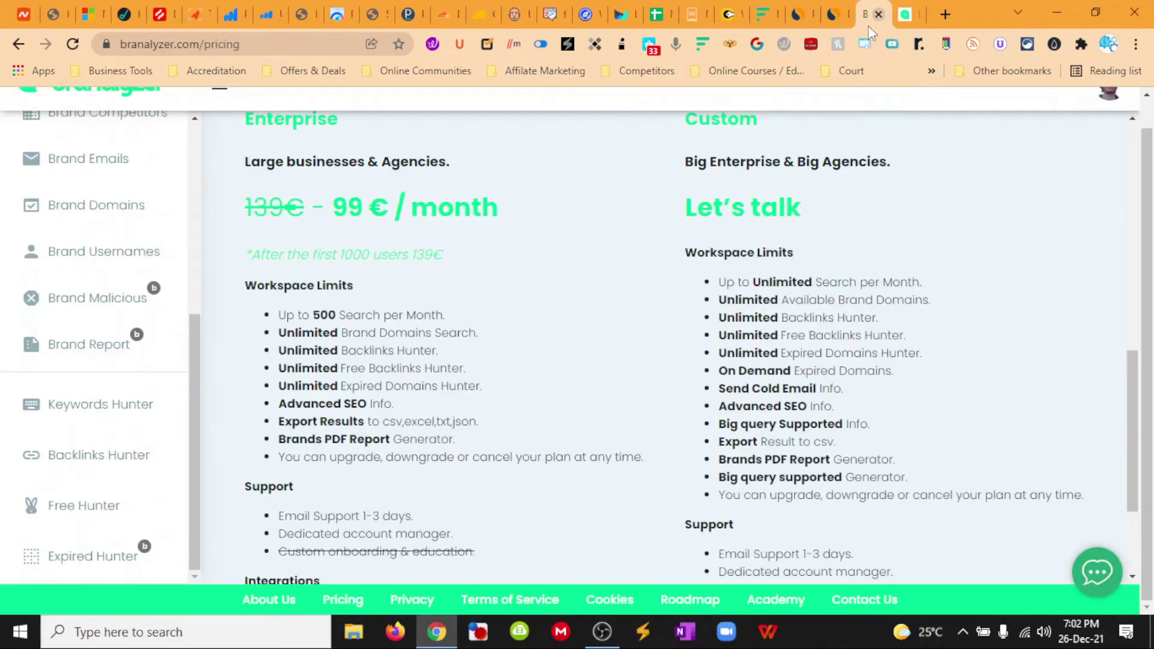
{"action": "scroll", "coordinate": [514, 280], "scroll_direction": "up", "scroll_amount": 5}
{"action": "scroll", "coordinate": [515, 280], "scroll_direction": "up", "scroll_amount": 5}
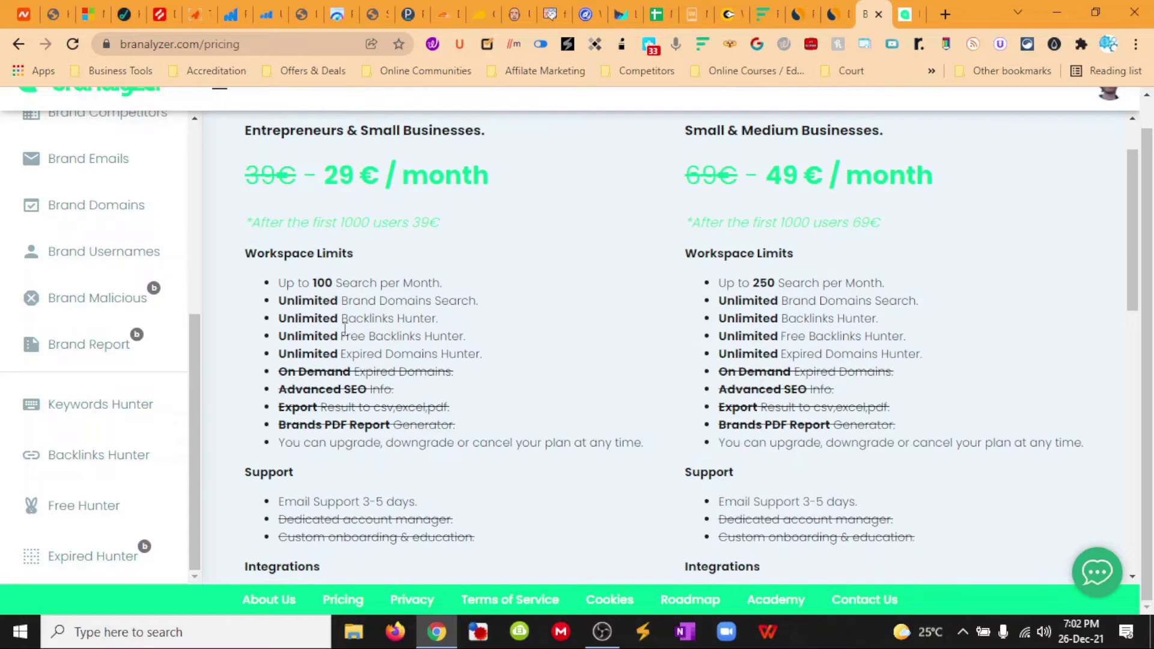
{"action": "scroll", "coordinate": [157, 331], "scroll_direction": "up", "scroll_amount": 5}
- Load daleysfruit.com.au from recent searches and run the brand analysis
{"action": "left_click", "coordinate": [879, 15]}
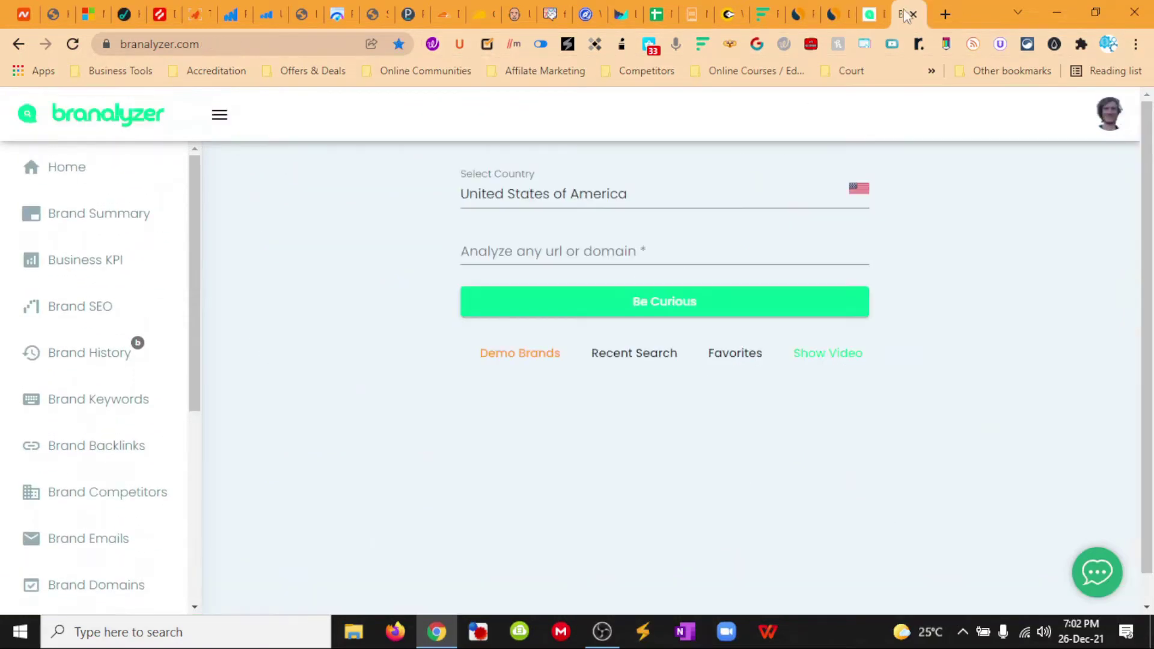
{"action": "left_click", "coordinate": [634, 352]}
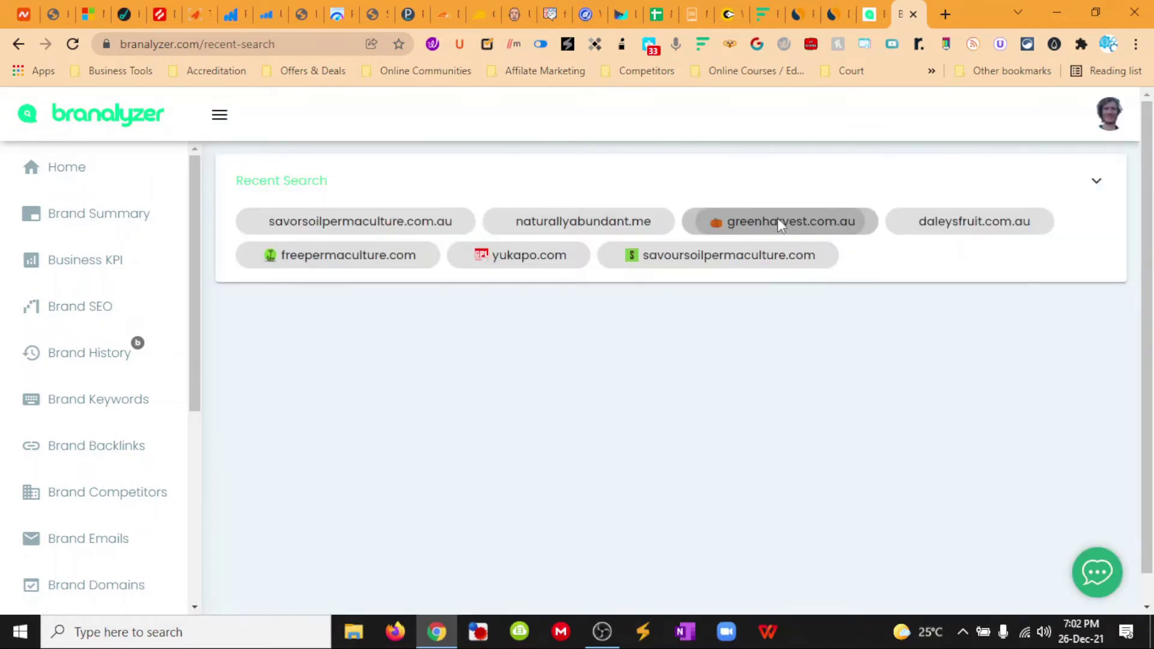
{"action": "left_click", "coordinate": [938, 221]}
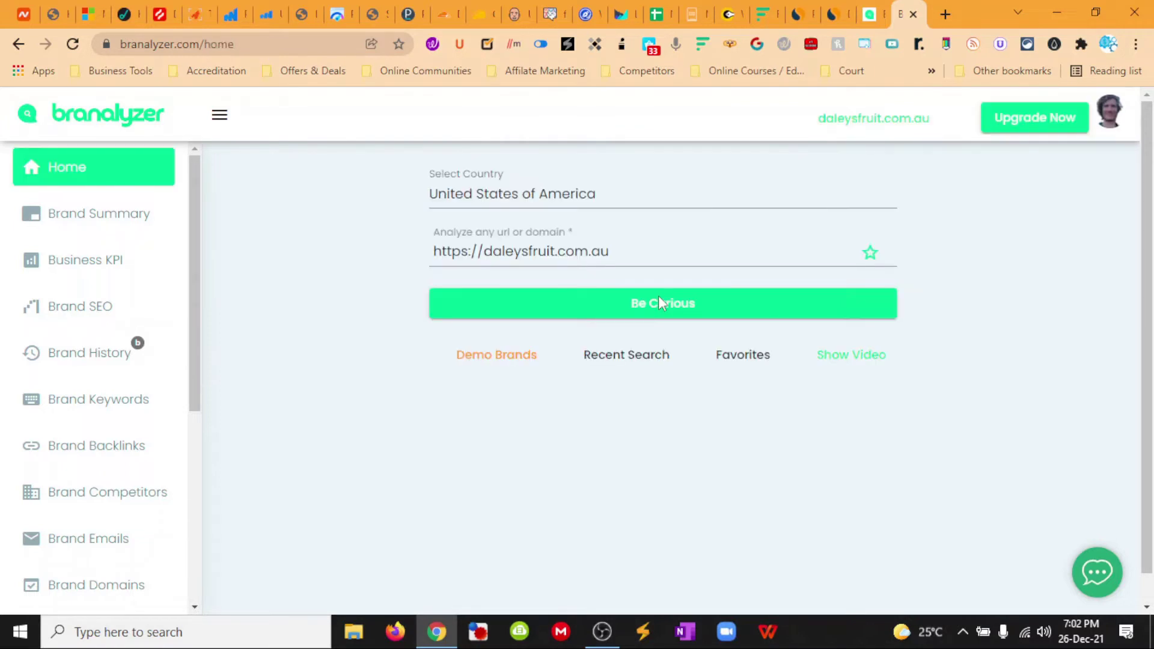
{"action": "left_click", "coordinate": [660, 303]}
{"action": "left_click", "coordinate": [608, 193]}
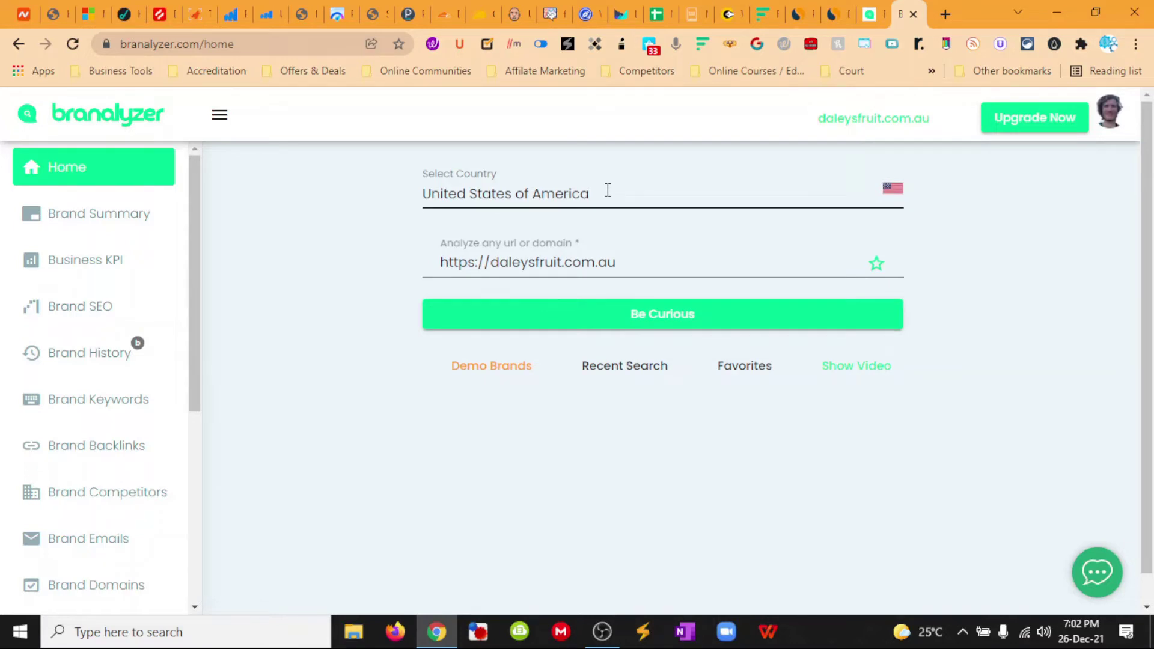
{"action": "key", "text": "Return"}
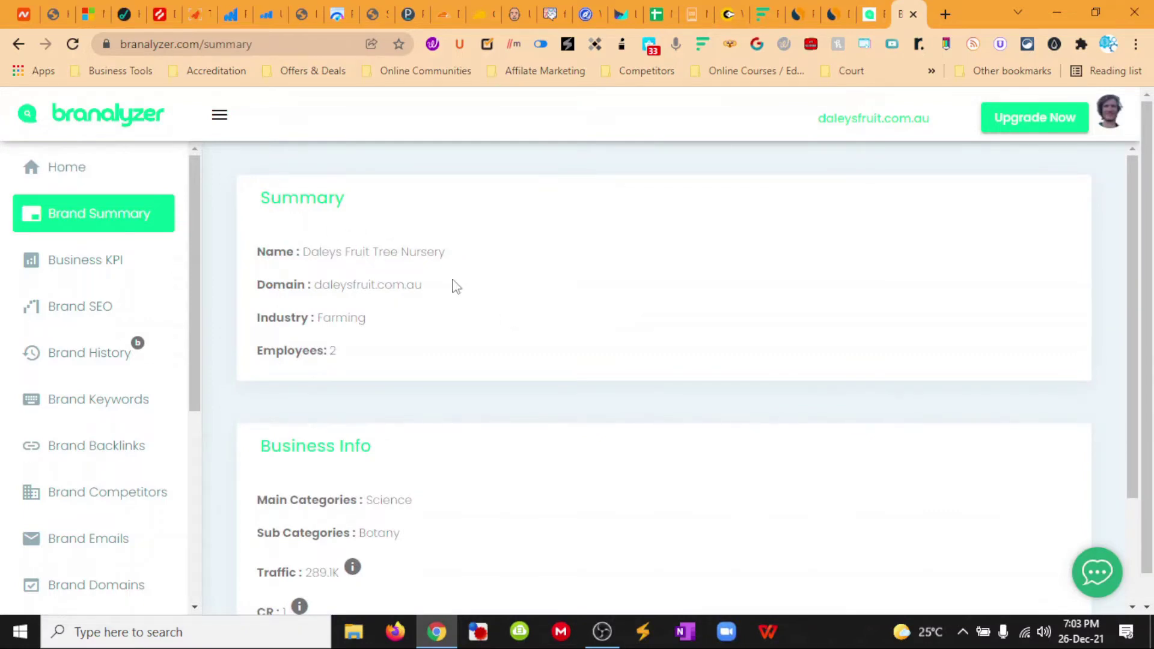
{"action": "scroll", "coordinate": [370, 287], "scroll_direction": "down", "scroll_amount": 1}
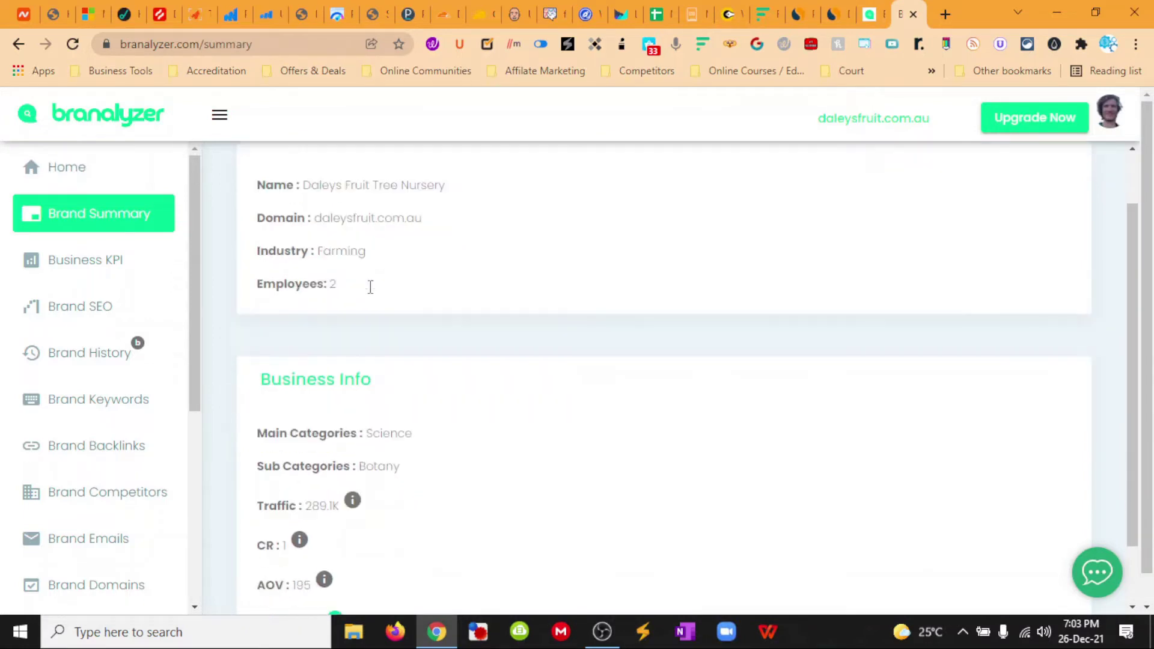
{"action": "scroll", "coordinate": [369, 287], "scroll_direction": "down", "scroll_amount": 1}
{"action": "scroll", "coordinate": [460, 302], "scroll_direction": "down", "scroll_amount": 2}
{"action": "scroll", "coordinate": [452, 321], "scroll_direction": "down", "scroll_amount": 2}
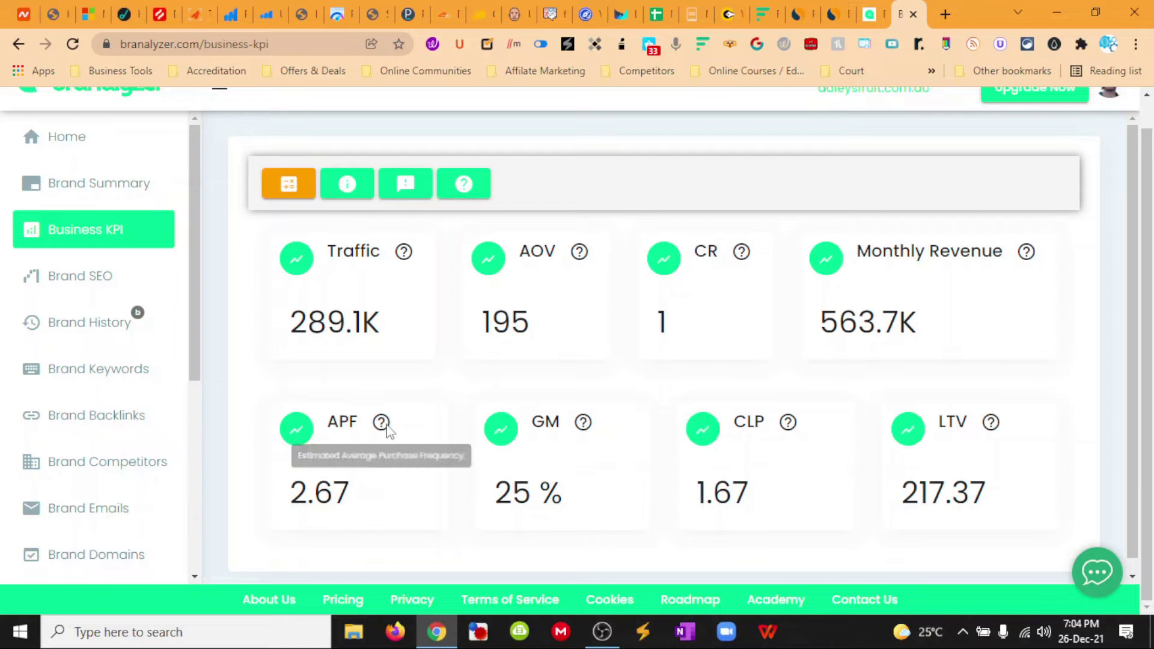
{"action": "mouse_move", "coordinate": [381, 422]}
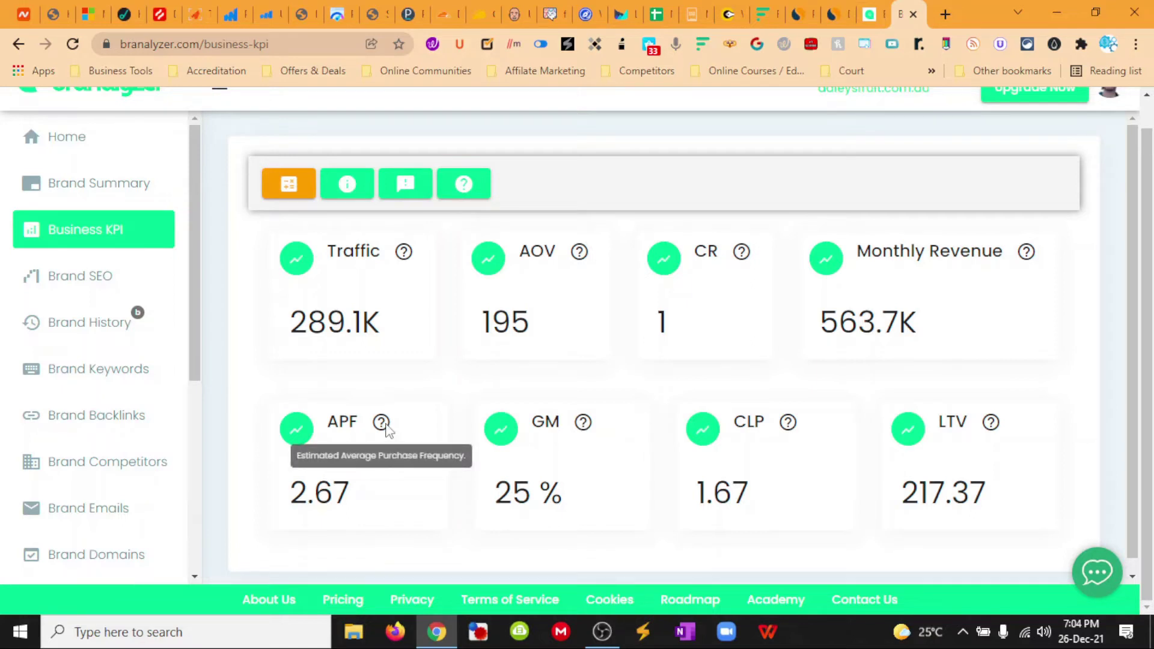
{"action": "scroll", "coordinate": [454, 417], "scroll_direction": "down", "scroll_amount": 1}
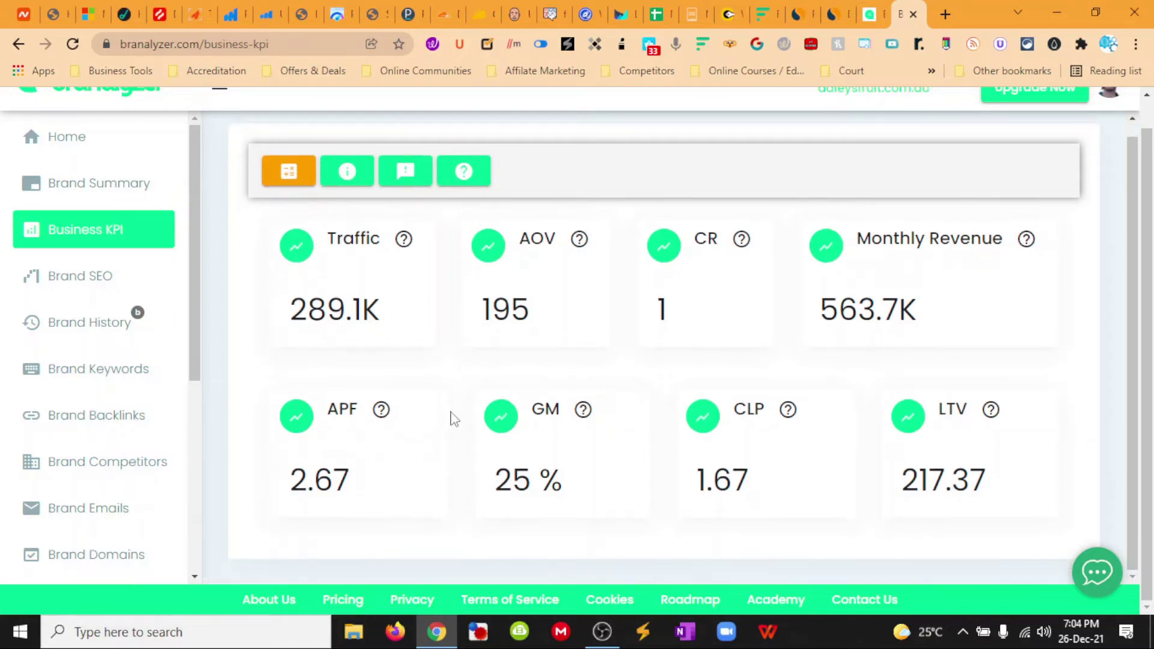
- Show the Brand SEO metrics with Moz and Majestic figures for daleysfruit.com.au
{"action": "left_click", "coordinate": [81, 276]}
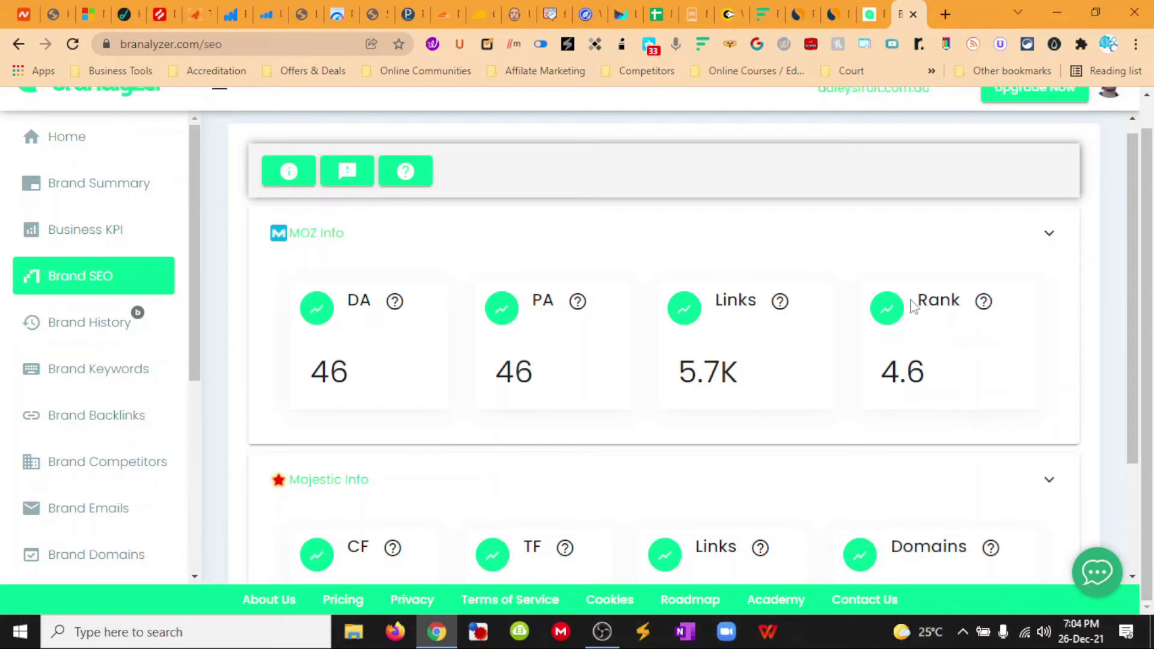
{"action": "scroll", "coordinate": [916, 316], "scroll_direction": "down", "scroll_amount": 2}
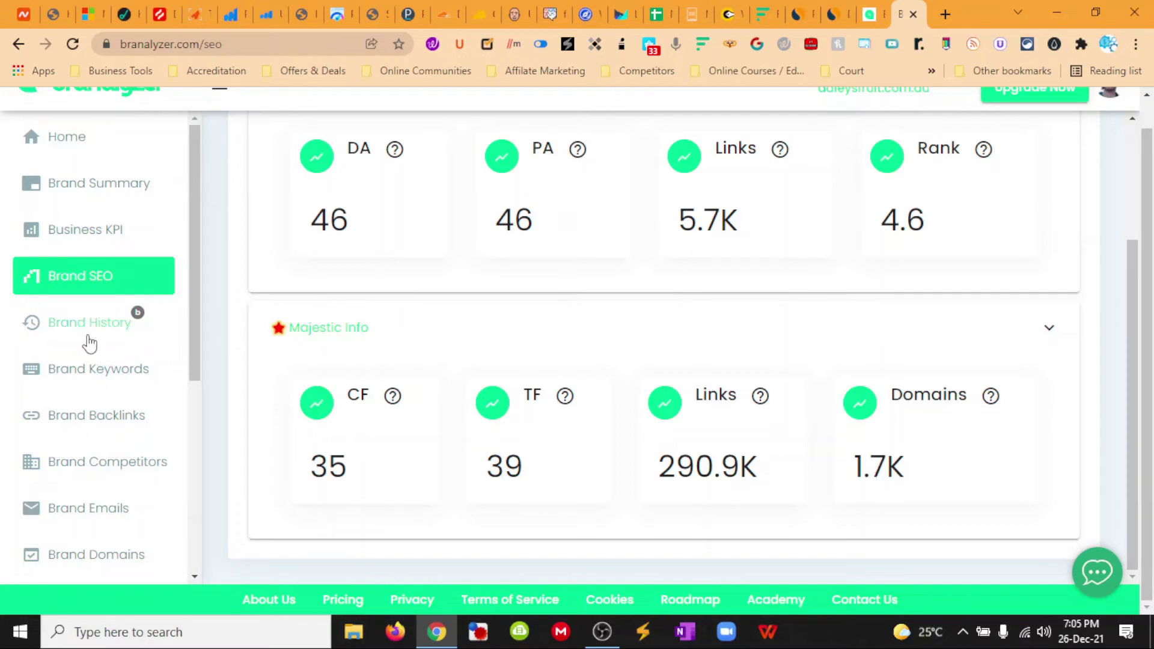
- Show Brand History with the 289.1K traffic value and 100 rows per page
{"action": "left_click", "coordinate": [87, 325]}
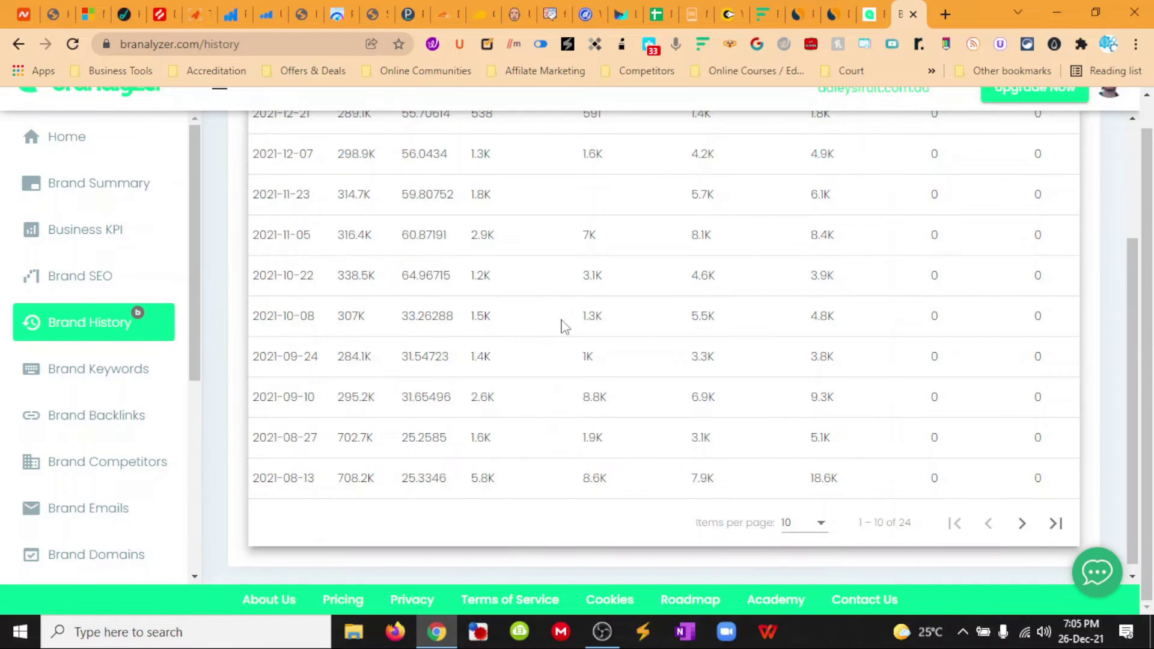
{"action": "scroll", "coordinate": [561, 325], "scroll_direction": "up", "scroll_amount": 3}
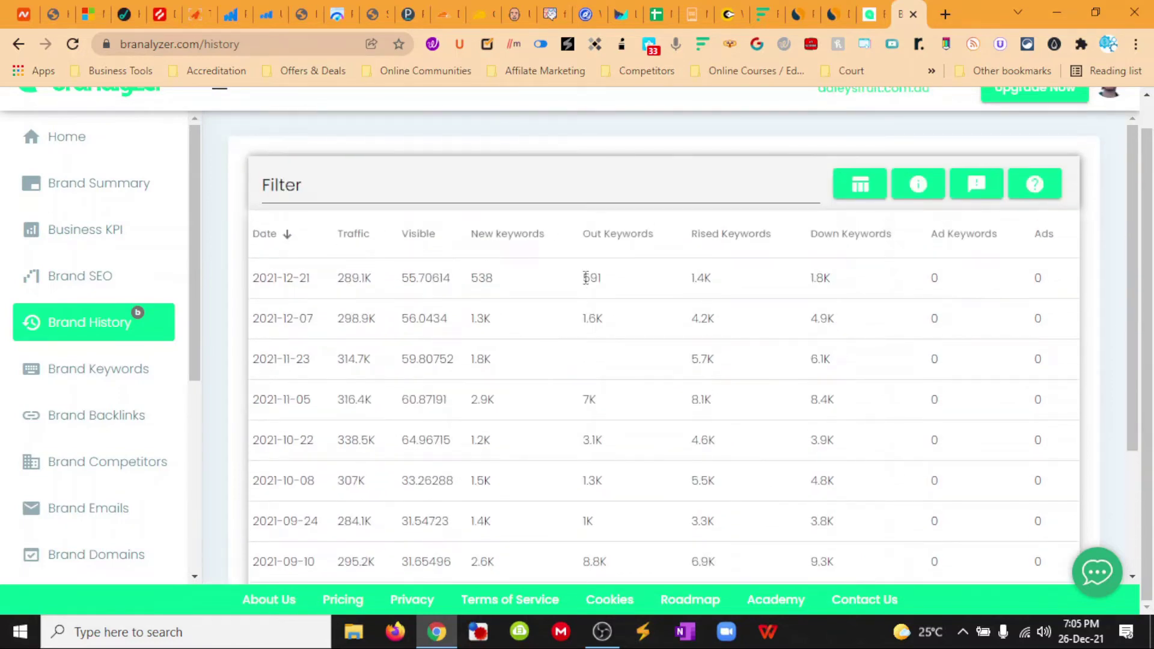
{"action": "scroll", "coordinate": [560, 283], "scroll_direction": "down", "scroll_amount": 1}
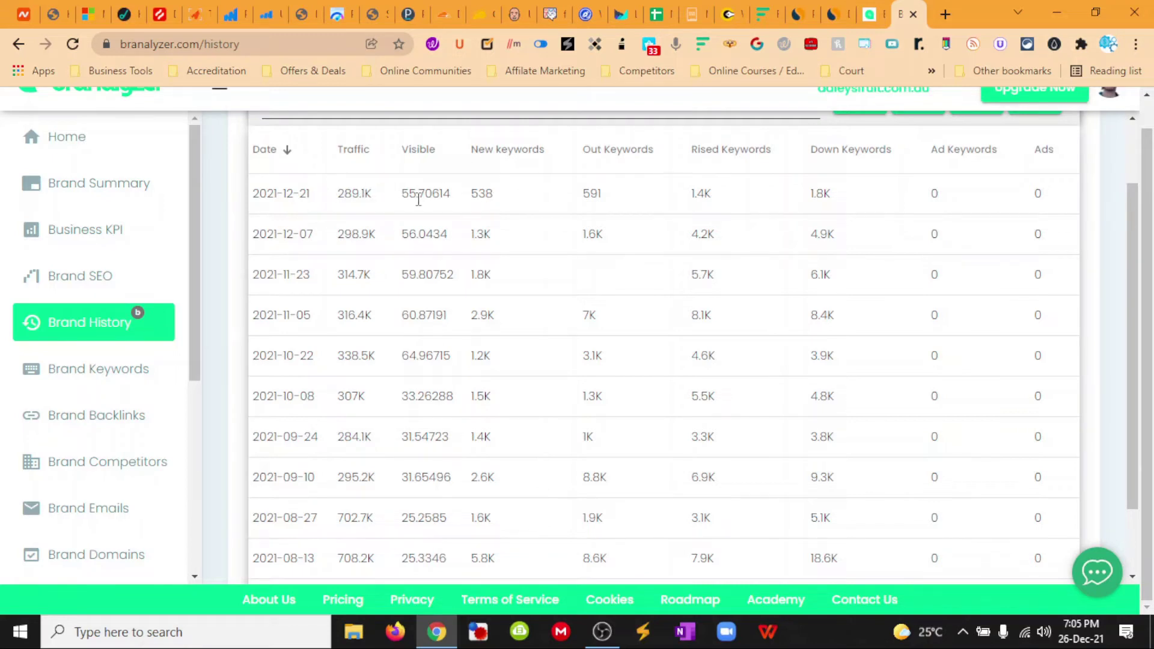
{"action": "double_click", "coordinate": [340, 197]}
{"action": "left_click", "coordinate": [371, 233]}
{"action": "scroll", "coordinate": [361, 352], "scroll_direction": "down", "scroll_amount": 1}
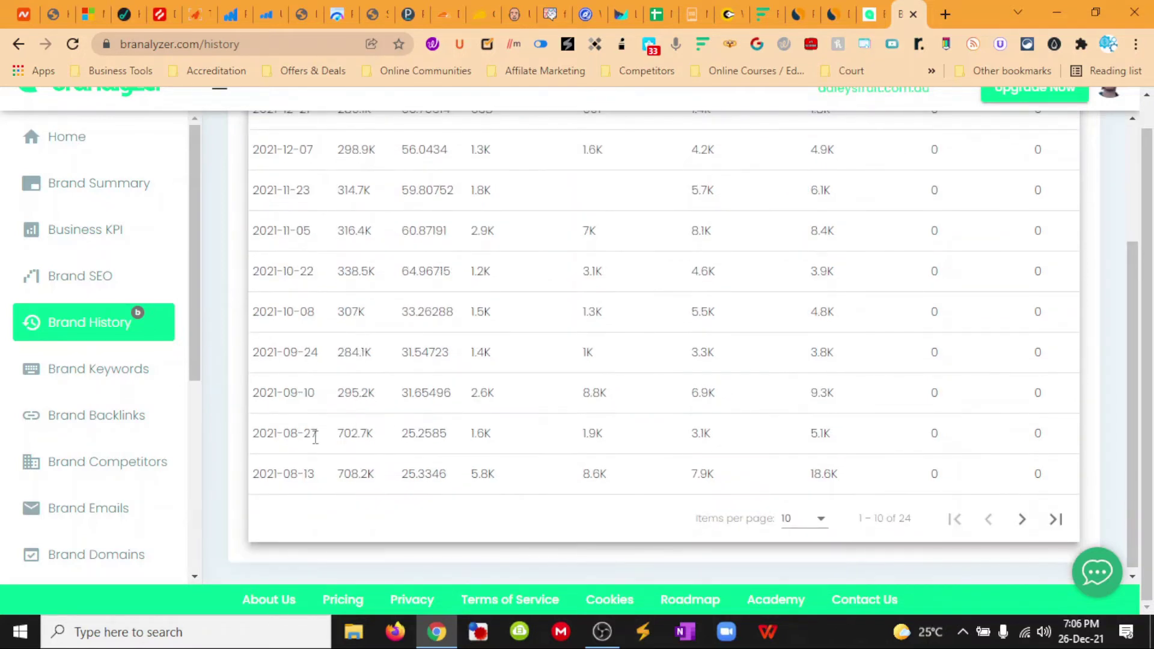
{"action": "left_click_drag", "start_coordinate": [319, 434], "coordinate": [255, 433]}
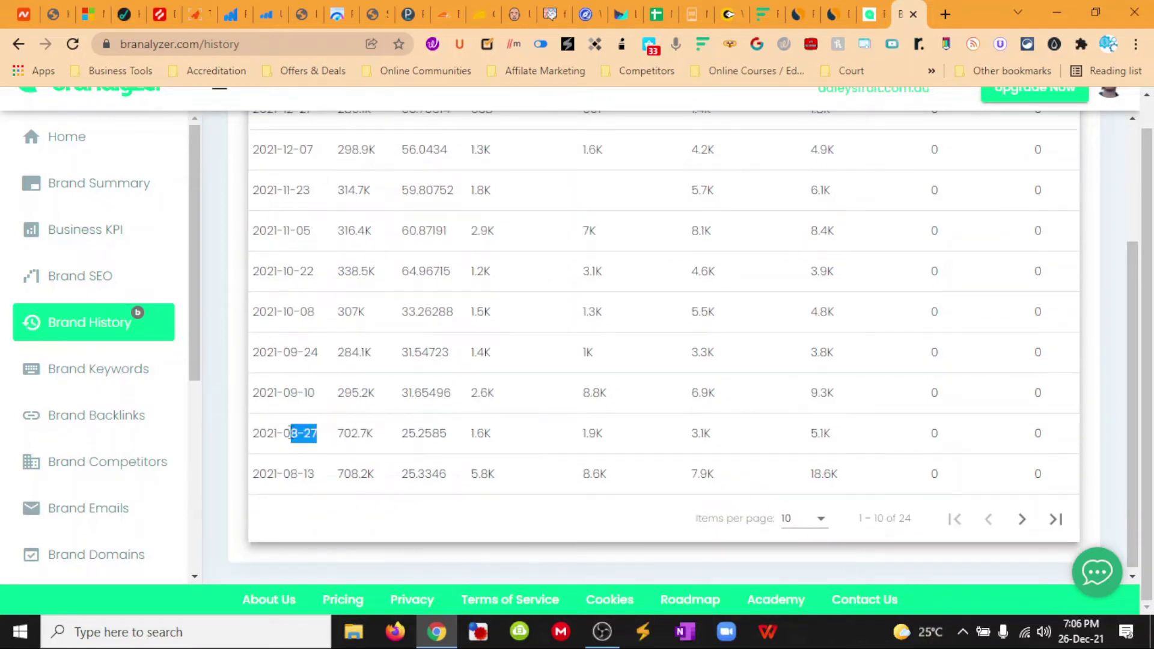
{"action": "left_click", "coordinate": [352, 438]}
{"action": "left_click", "coordinate": [803, 519]}
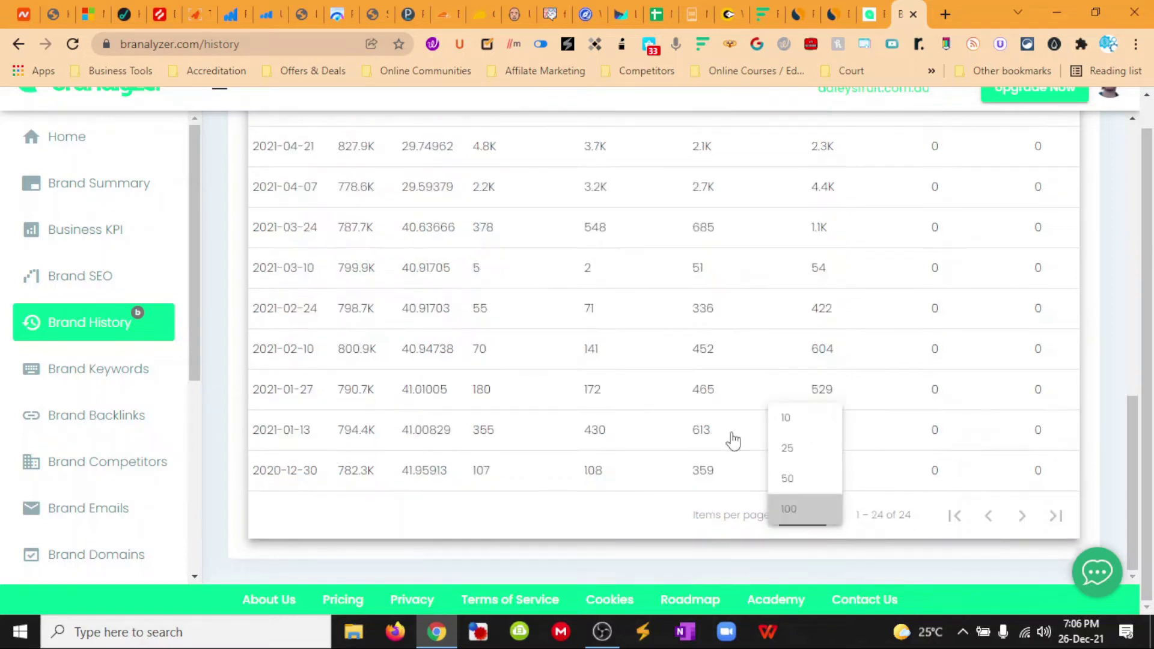
{"action": "scroll", "coordinate": [386, 413], "scroll_direction": "up", "scroll_amount": 1}
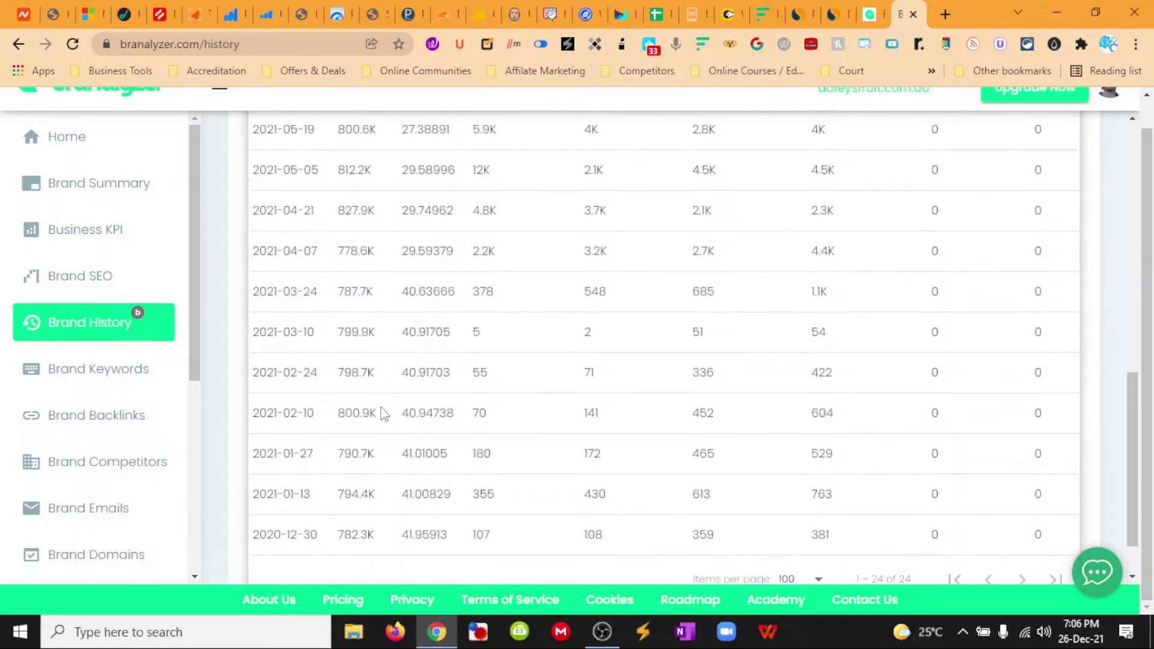
{"action": "scroll", "coordinate": [384, 355], "scroll_direction": "up", "scroll_amount": 1}
{"action": "scroll", "coordinate": [379, 334], "scroll_direction": "up", "scroll_amount": 1}
{"action": "scroll", "coordinate": [378, 325], "scroll_direction": "up", "scroll_amount": 1}
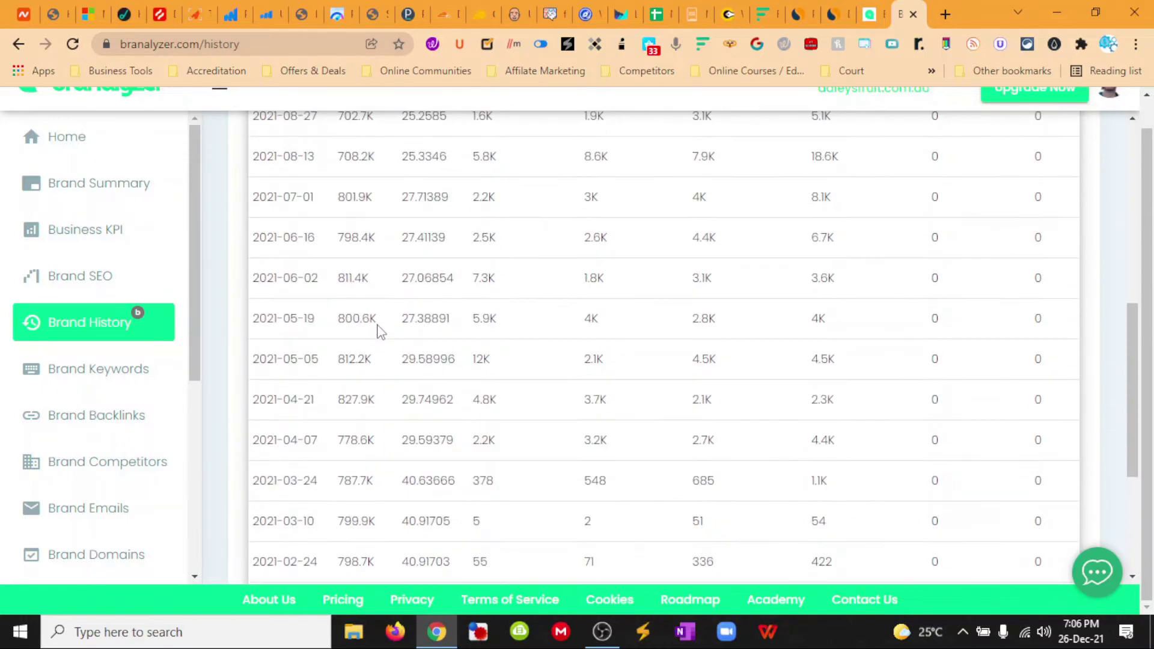
{"action": "scroll", "coordinate": [374, 270], "scroll_direction": "up", "scroll_amount": 1}
- Check older history records with traffic near 811.4K back to 2021-06-02
{"action": "left_click_drag", "start_coordinate": [375, 244], "coordinate": [350, 244]}
{"action": "left_click", "coordinate": [298, 285]}
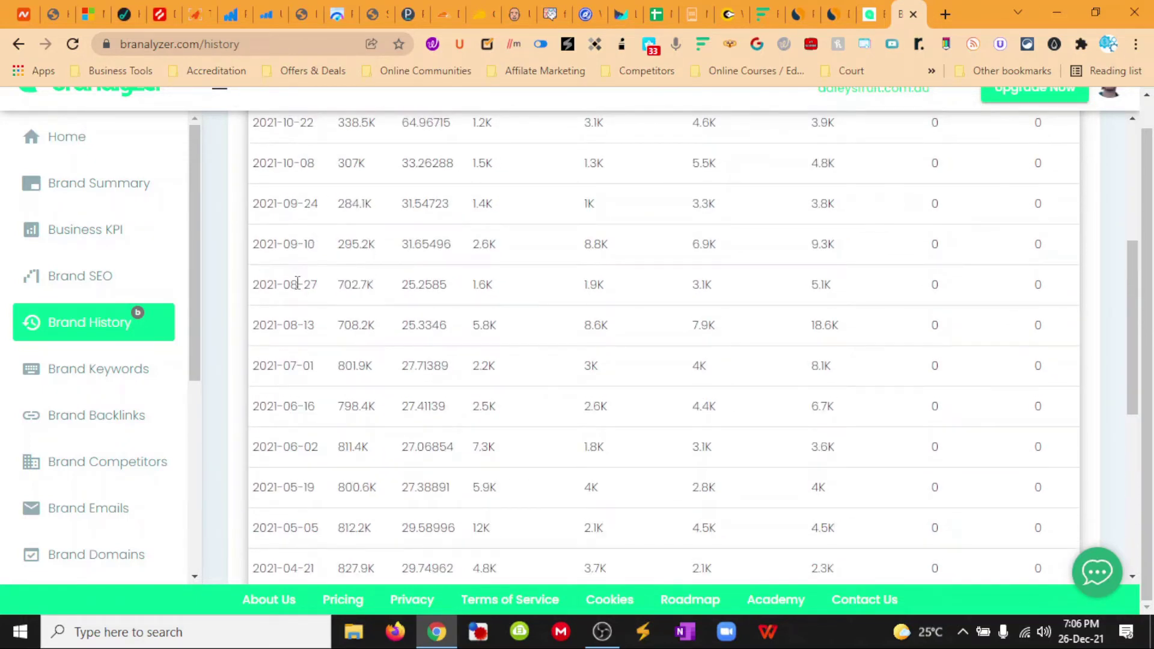
{"action": "left_click_drag", "start_coordinate": [314, 284], "coordinate": [283, 284]}
{"action": "left_click", "coordinate": [329, 284]}
{"action": "scroll", "coordinate": [346, 244], "scroll_direction": "down", "scroll_amount": 2}
{"action": "scroll", "coordinate": [345, 243], "scroll_direction": "down", "scroll_amount": 2}
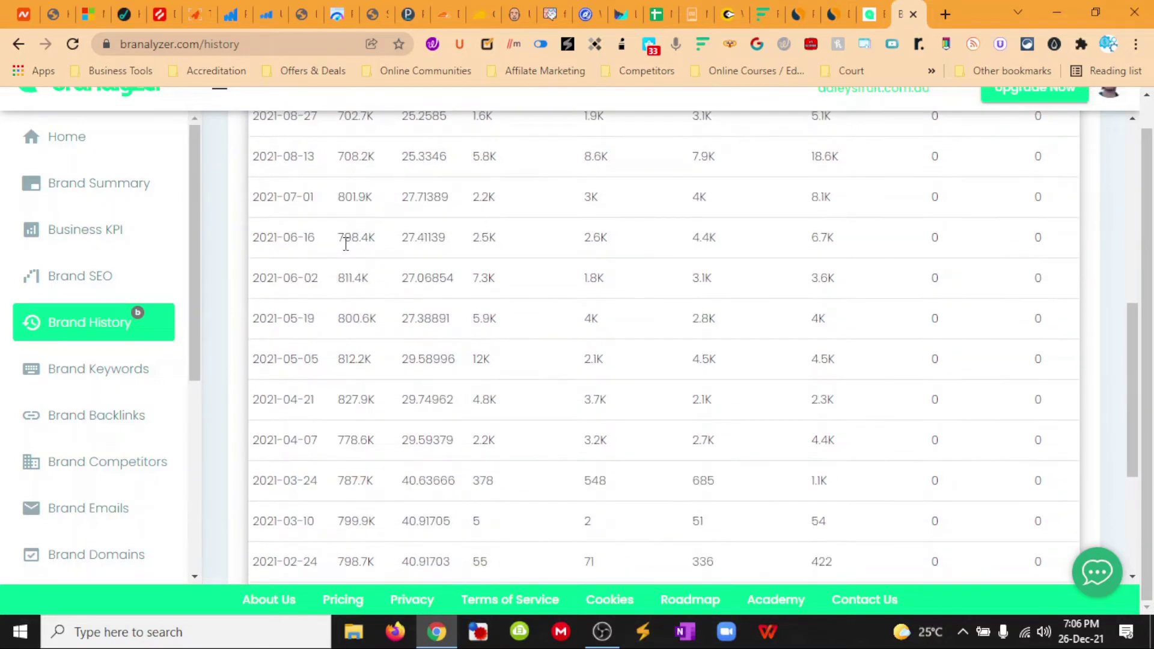
{"action": "scroll", "coordinate": [345, 244], "scroll_direction": "down", "scroll_amount": 3}
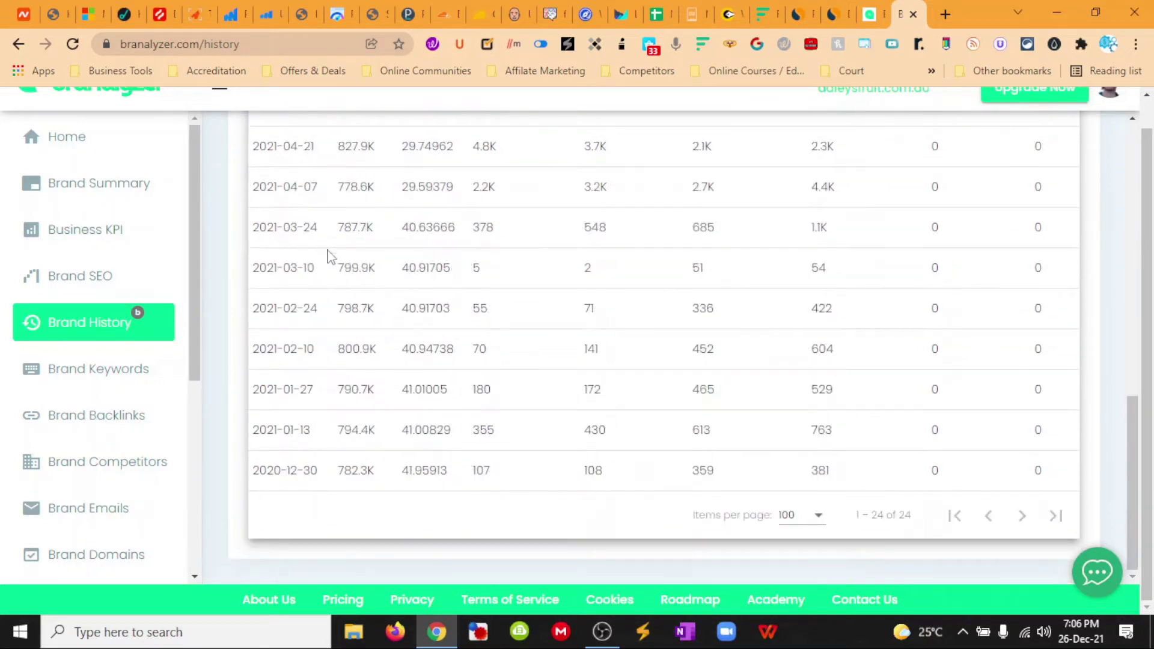
{"action": "scroll", "coordinate": [325, 469], "scroll_direction": "up", "scroll_amount": 3}
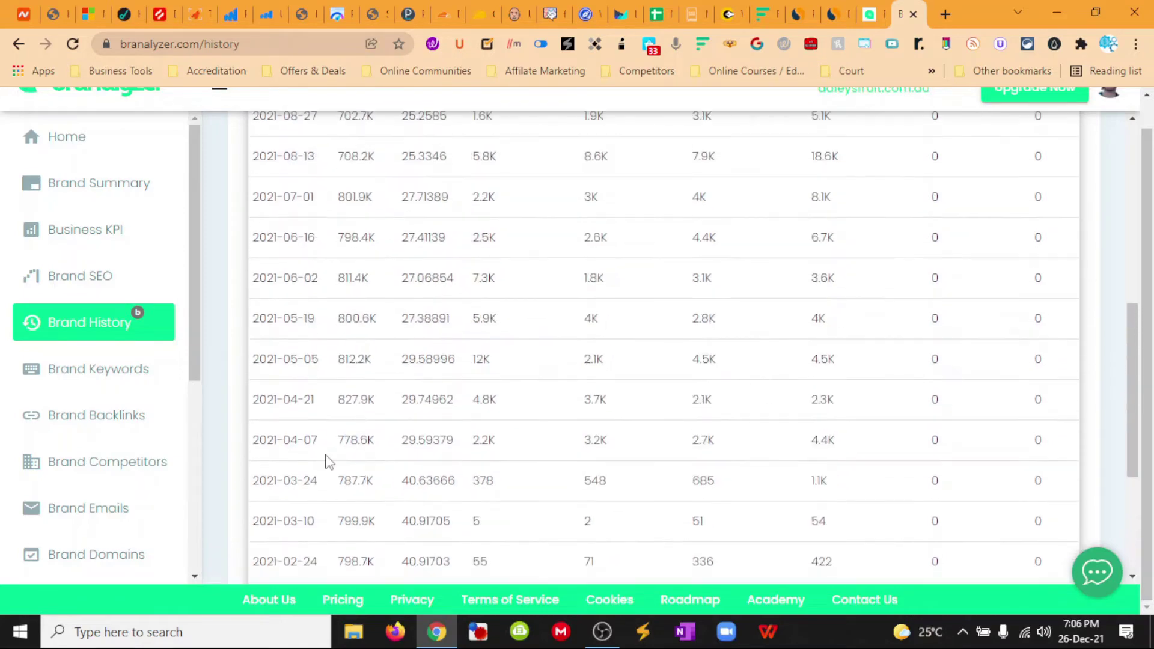
{"action": "scroll", "coordinate": [334, 433], "scroll_direction": "up", "scroll_amount": 2}
{"action": "scroll", "coordinate": [342, 396], "scroll_direction": "up", "scroll_amount": 1}
{"action": "scroll", "coordinate": [350, 379], "scroll_direction": "up", "scroll_amount": 2}
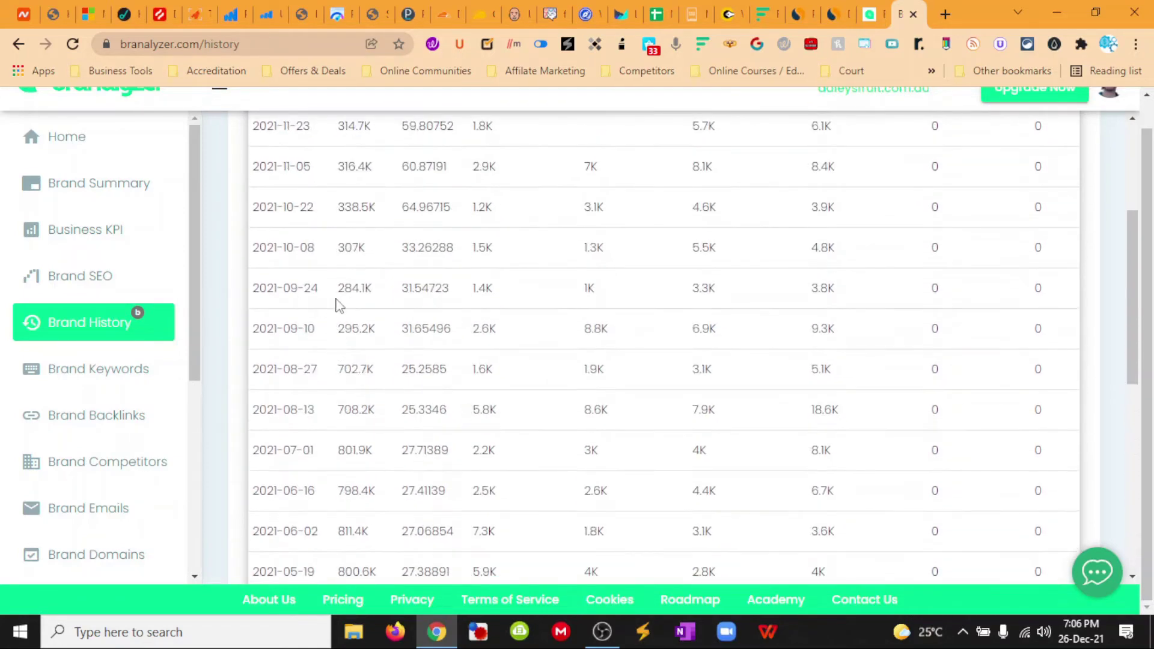
{"action": "scroll", "coordinate": [334, 308], "scroll_direction": "up", "scroll_amount": 2}
{"action": "scroll", "coordinate": [333, 280], "scroll_direction": "up", "scroll_amount": 2}
{"action": "scroll", "coordinate": [331, 275], "scroll_direction": "up", "scroll_amount": 1}
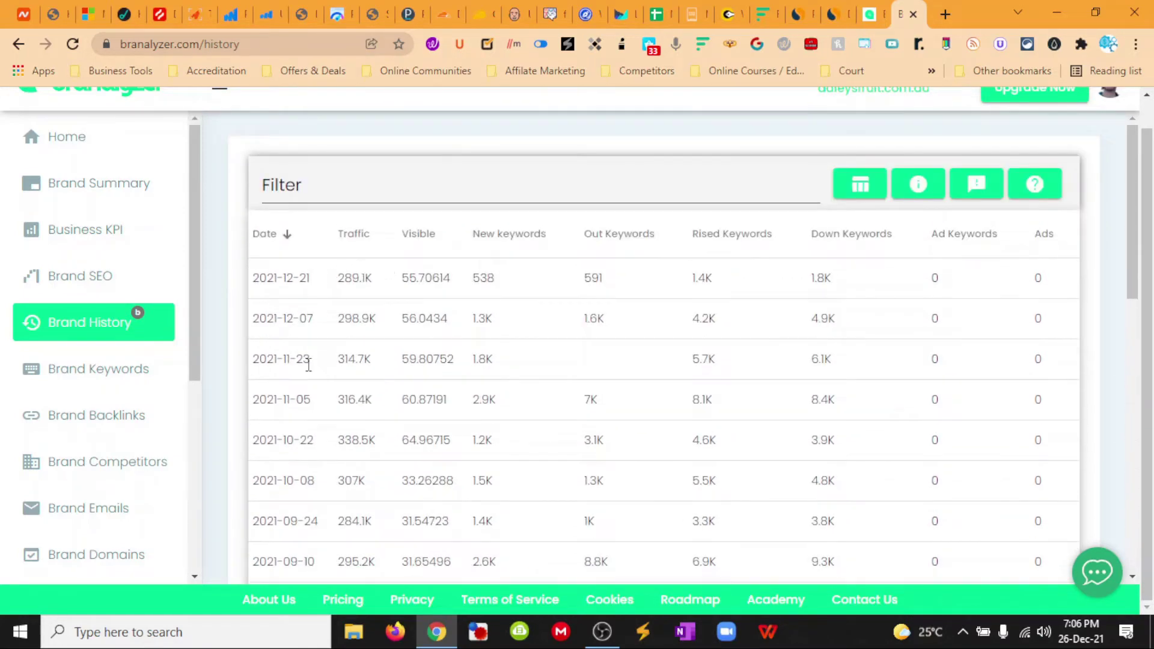
{"action": "scroll", "coordinate": [332, 375], "scroll_direction": "down", "scroll_amount": 2}
{"action": "scroll", "coordinate": [391, 383], "scroll_direction": "up", "scroll_amount": 1}
{"action": "scroll", "coordinate": [391, 384], "scroll_direction": "down", "scroll_amount": 1}
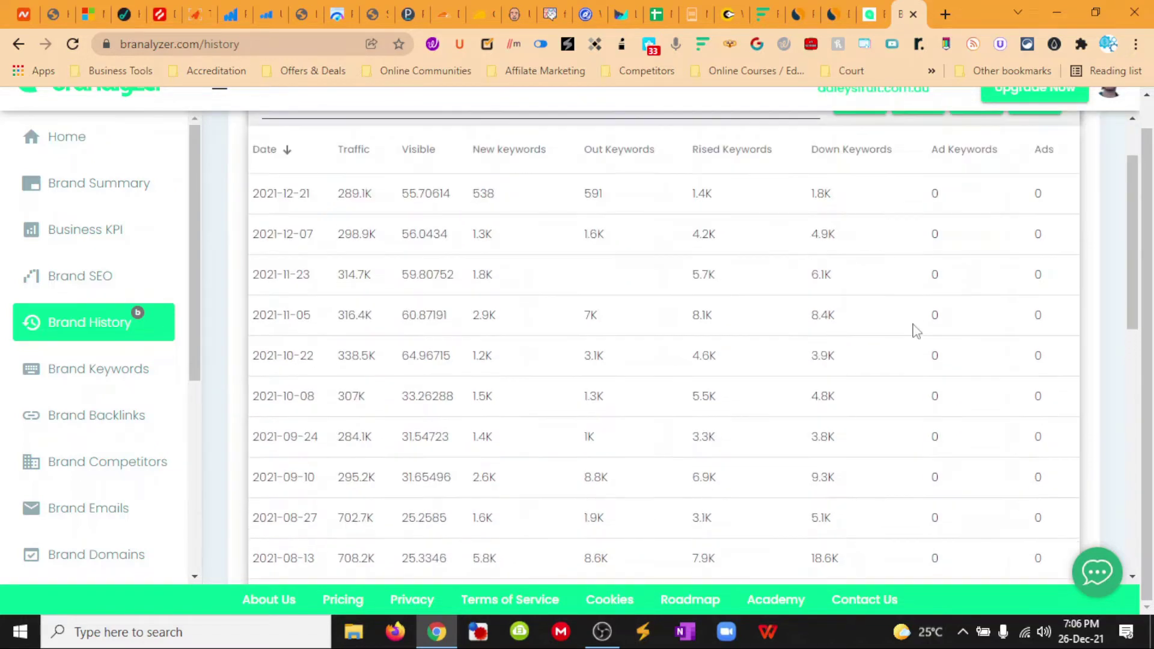
{"action": "scroll", "coordinate": [914, 330], "scroll_direction": "up", "scroll_amount": 1}
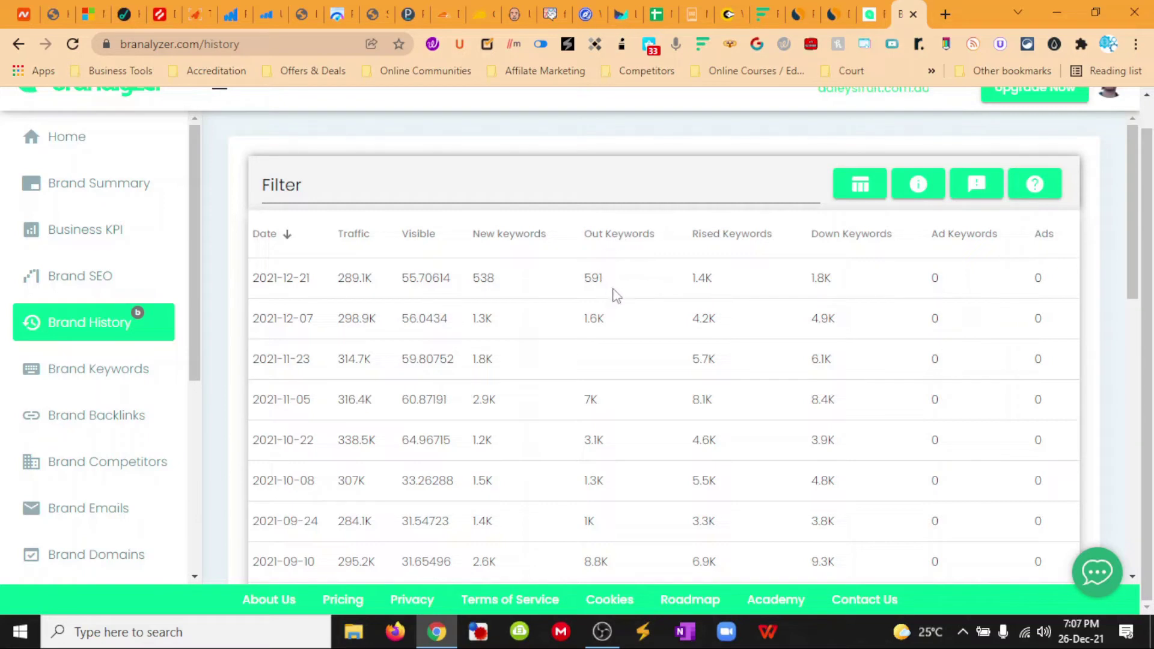
{"action": "scroll", "coordinate": [613, 294], "scroll_direction": "down", "scroll_amount": 1}
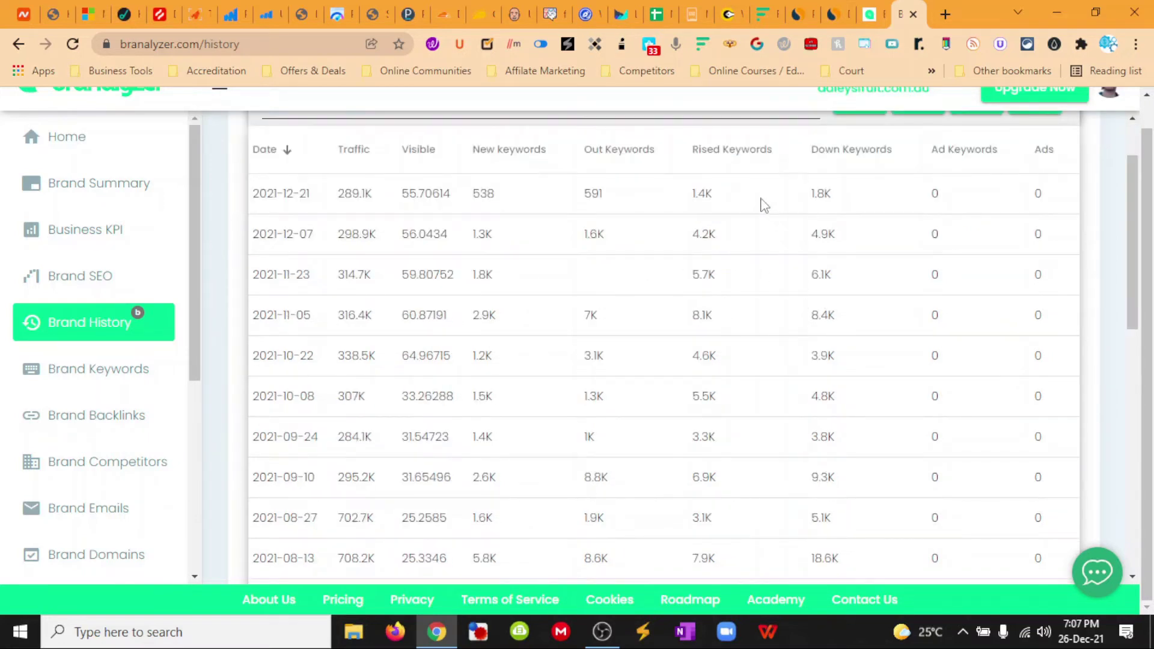
{"action": "scroll", "coordinate": [660, 219], "scroll_direction": "down", "scroll_amount": 3}
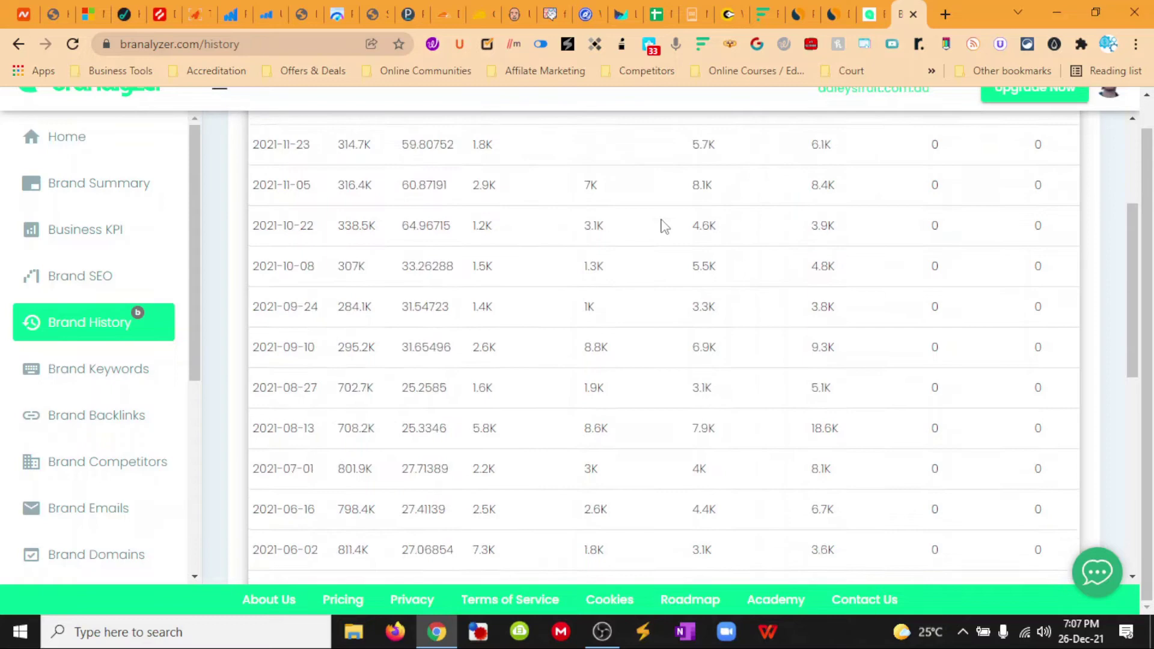
- Sort Brand Keywords by highest traffic first with 100 per page, then move to Brand Backlinks
{"action": "left_click", "coordinate": [170, 367]}
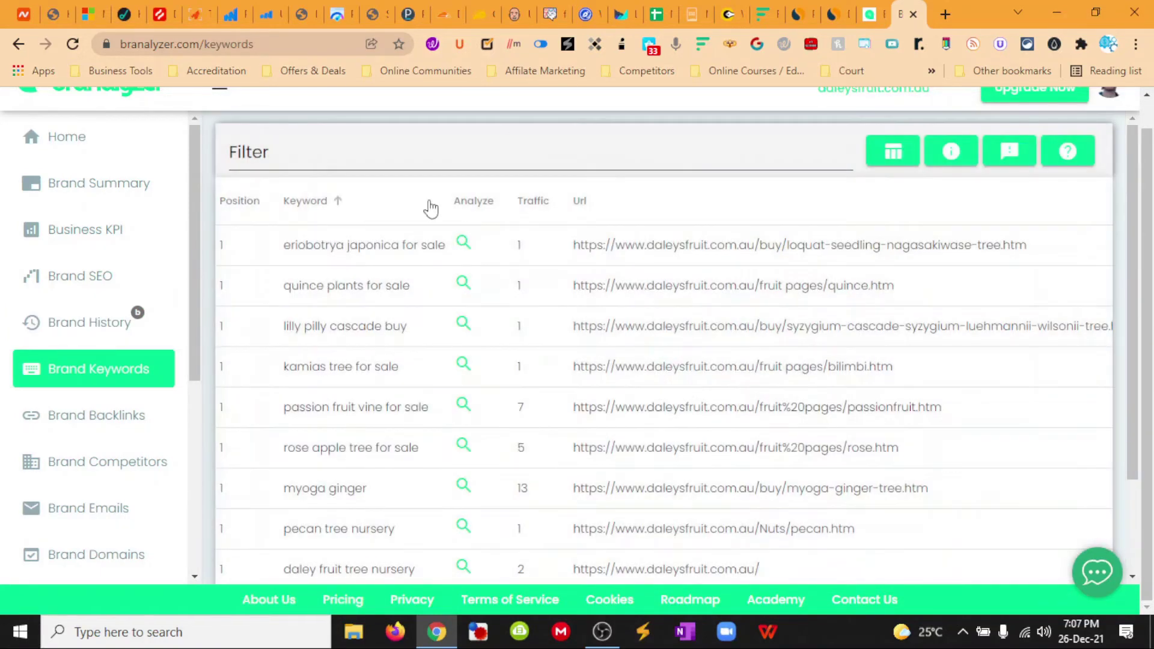
{"action": "left_click", "coordinate": [534, 201]}
{"action": "left_click", "coordinate": [553, 203]}
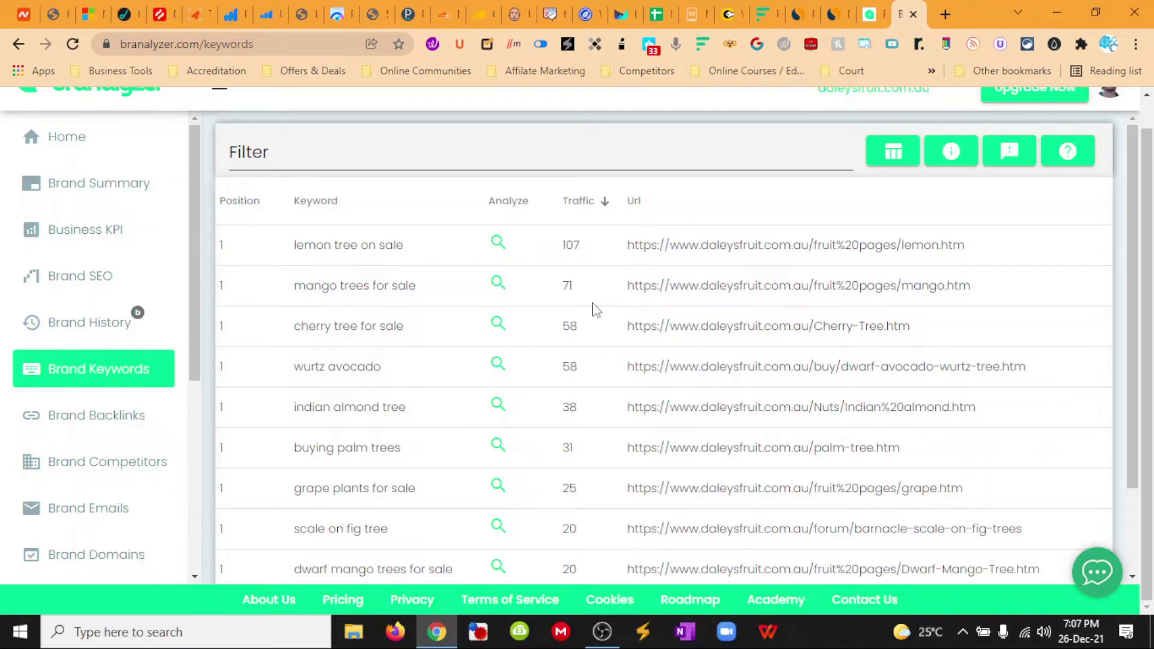
{"action": "scroll", "coordinate": [595, 308], "scroll_direction": "down", "scroll_amount": 3}
{"action": "scroll", "coordinate": [595, 309], "scroll_direction": "down", "scroll_amount": 2}
{"action": "left_click", "coordinate": [831, 547]}
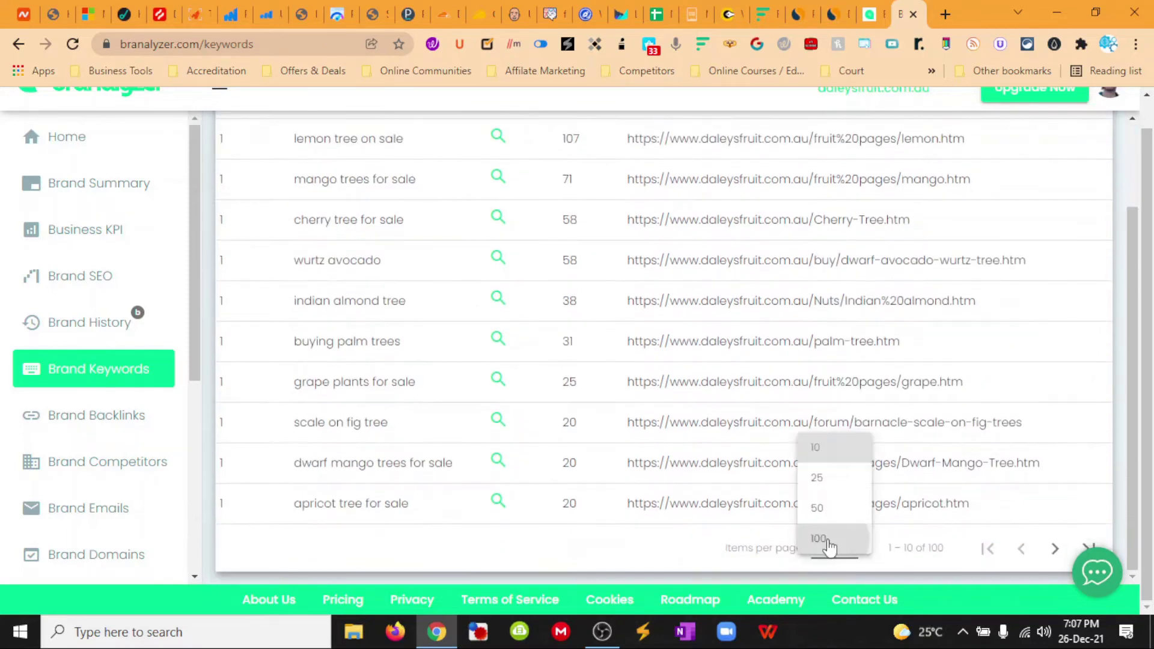
{"action": "left_click", "coordinate": [821, 539]}
{"action": "scroll", "coordinate": [570, 327], "scroll_direction": "down", "scroll_amount": 5}
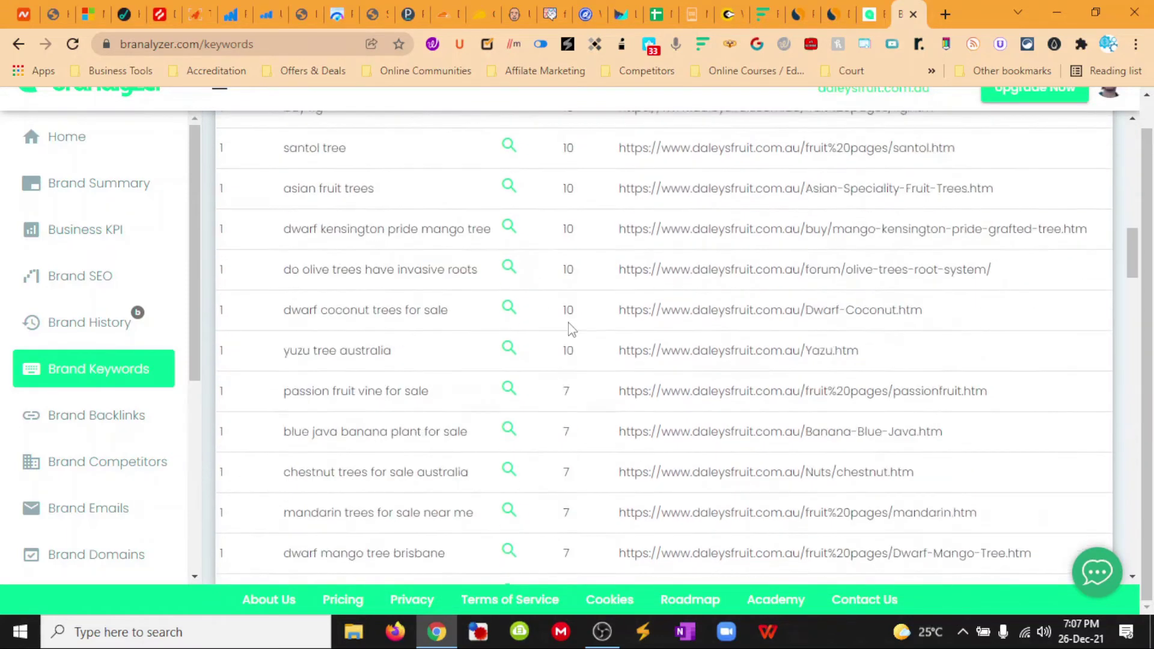
{"action": "scroll", "coordinate": [570, 326], "scroll_direction": "up", "scroll_amount": 8}
{"action": "scroll", "coordinate": [570, 329], "scroll_direction": "up", "scroll_amount": 5}
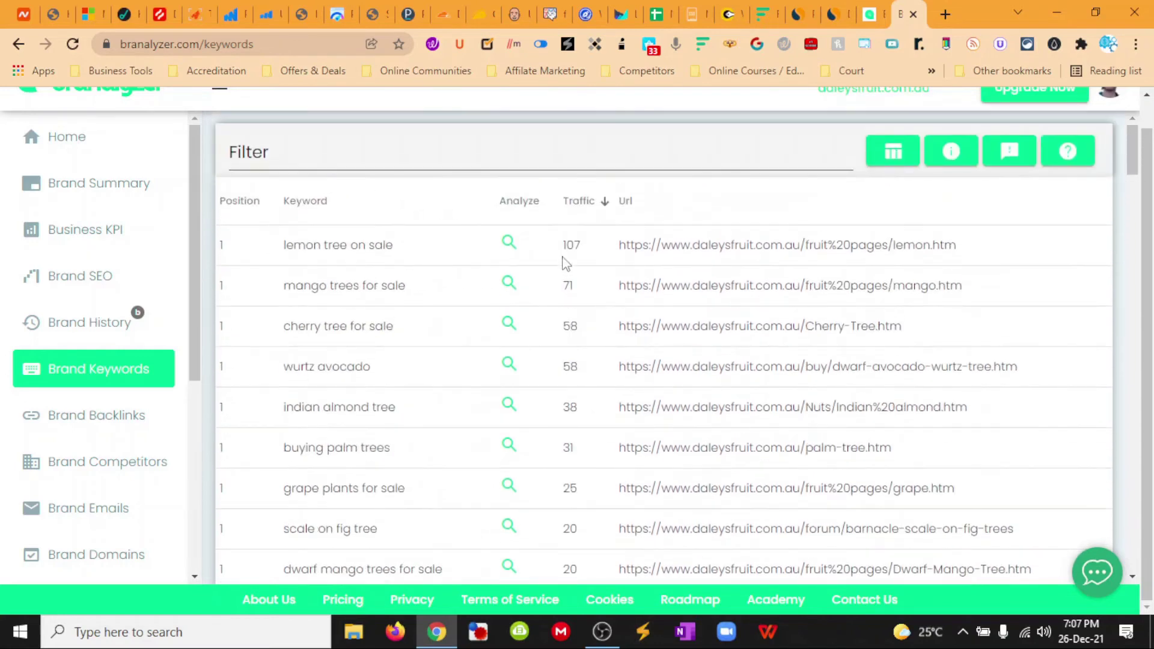
{"action": "scroll", "coordinate": [113, 341], "scroll_direction": "down", "scroll_amount": 1}
{"action": "left_click", "coordinate": [113, 341]}
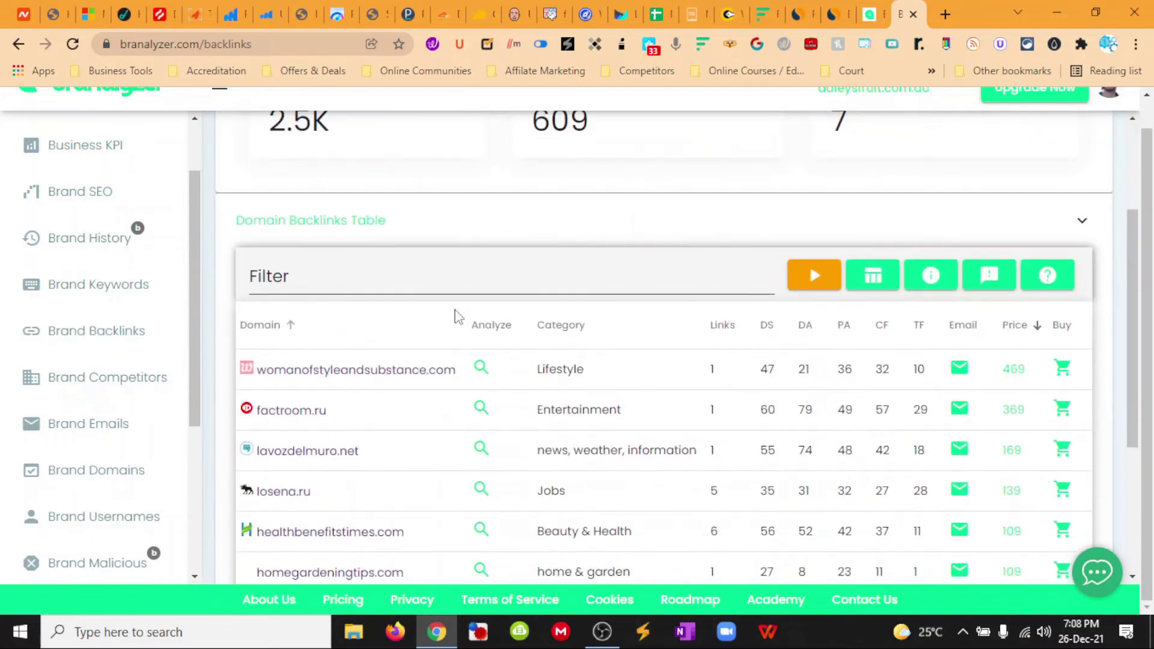
{"action": "scroll", "coordinate": [454, 316], "scroll_direction": "down", "scroll_amount": 1}
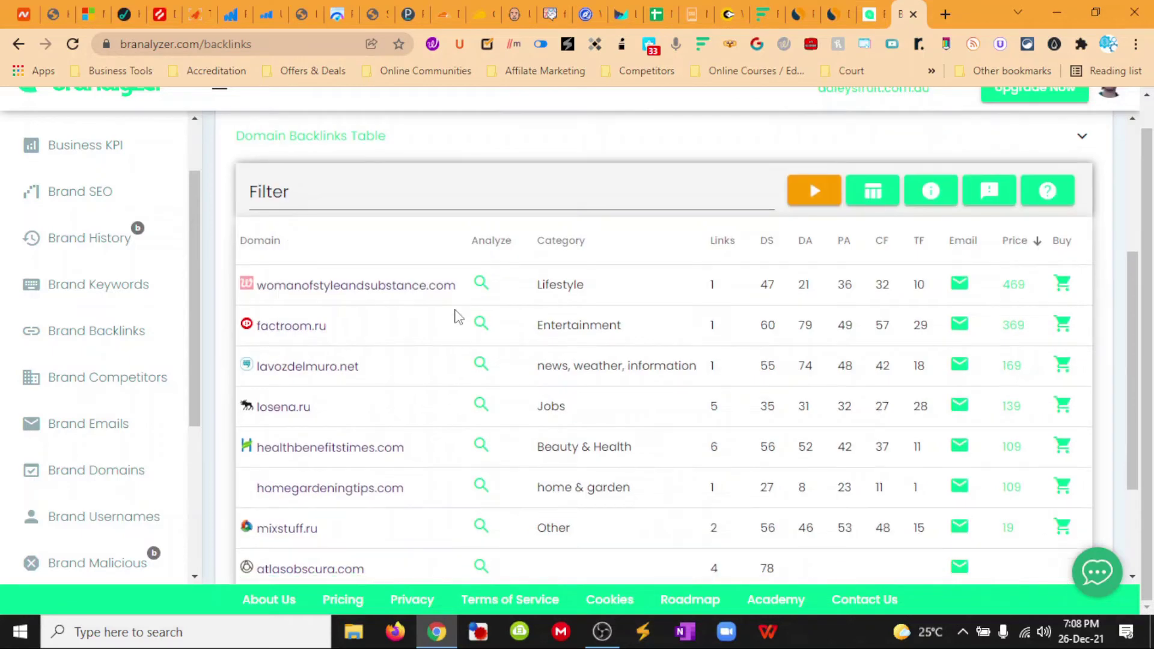
{"action": "scroll", "coordinate": [455, 316], "scroll_direction": "down", "scroll_amount": 1}
{"action": "scroll", "coordinate": [455, 316], "scroll_direction": "down", "scroll_amount": 2}
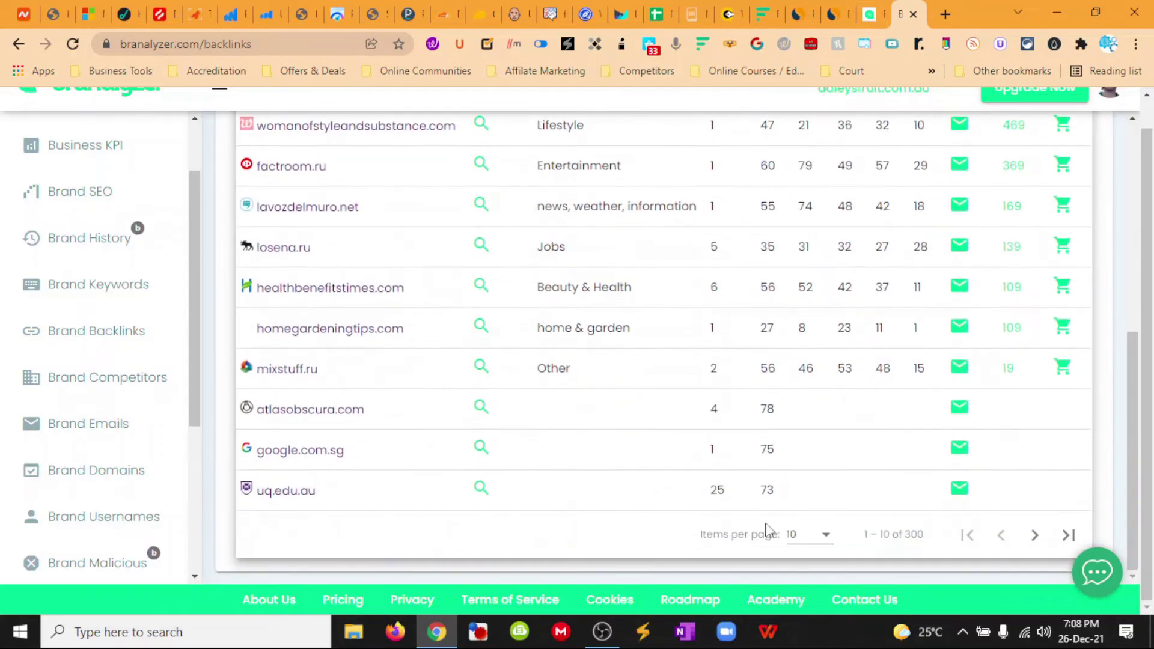
- Show 100 backlink domains per page, priced from womanofstyleandsubstance.com at 469 down
{"action": "left_click", "coordinate": [808, 535]}
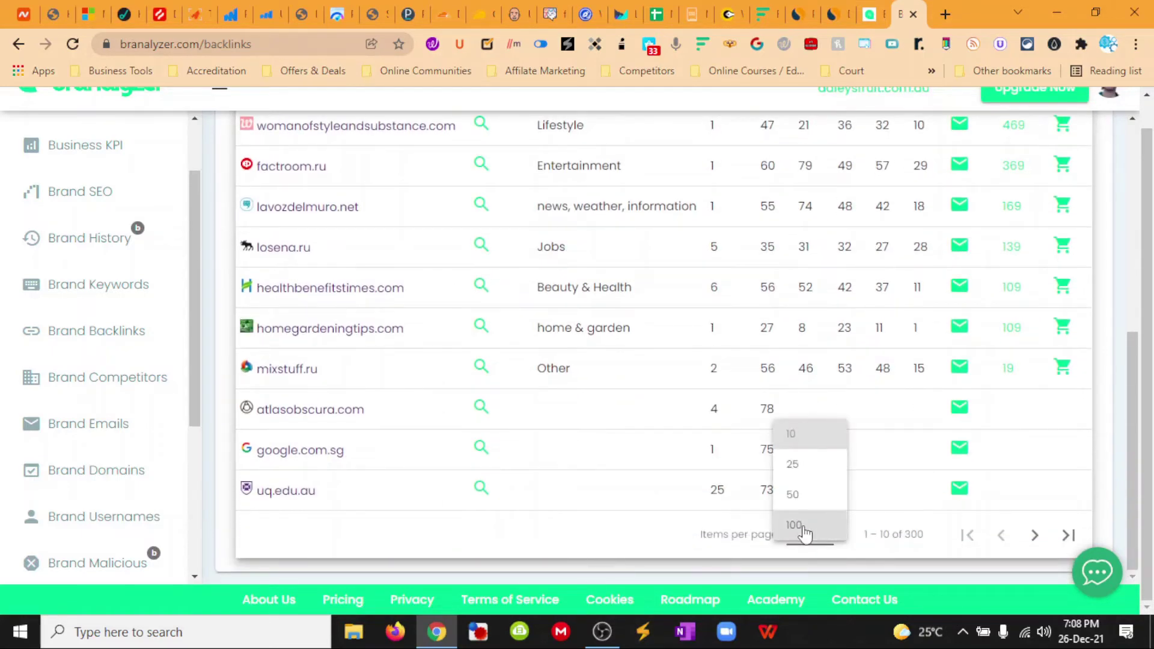
{"action": "left_click", "coordinate": [805, 531]}
{"action": "scroll", "coordinate": [789, 126], "scroll_direction": "up", "scroll_amount": 2}
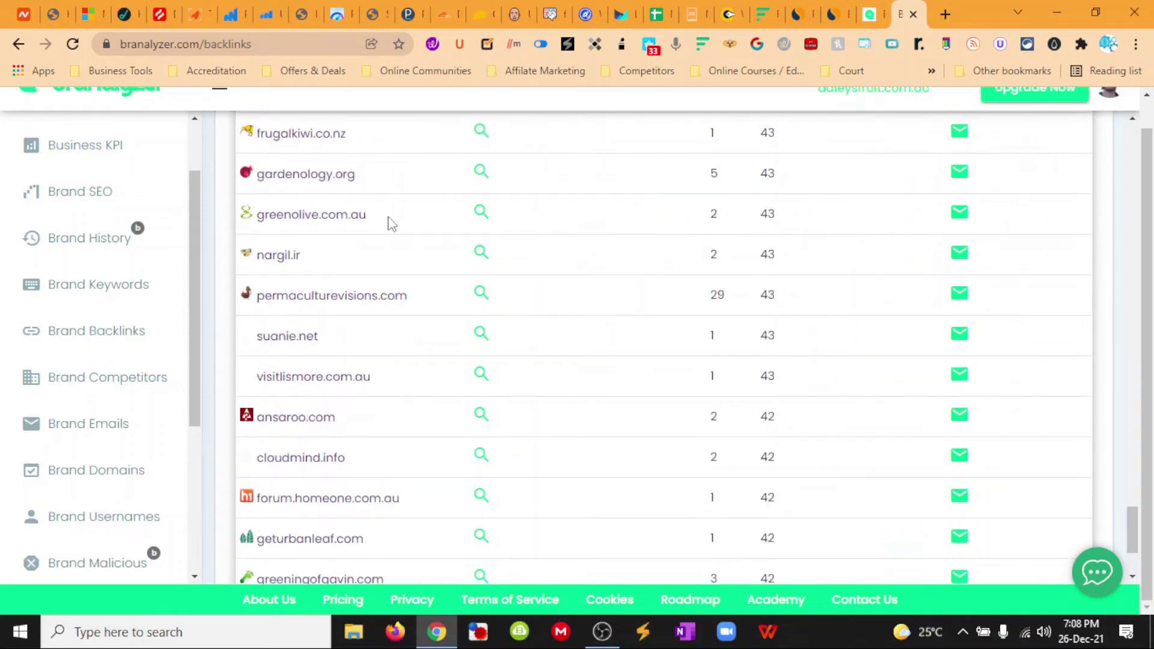
{"action": "scroll", "coordinate": [391, 222], "scroll_direction": "up", "scroll_amount": 4}
{"action": "scroll", "coordinate": [391, 223], "scroll_direction": "up", "scroll_amount": 3}
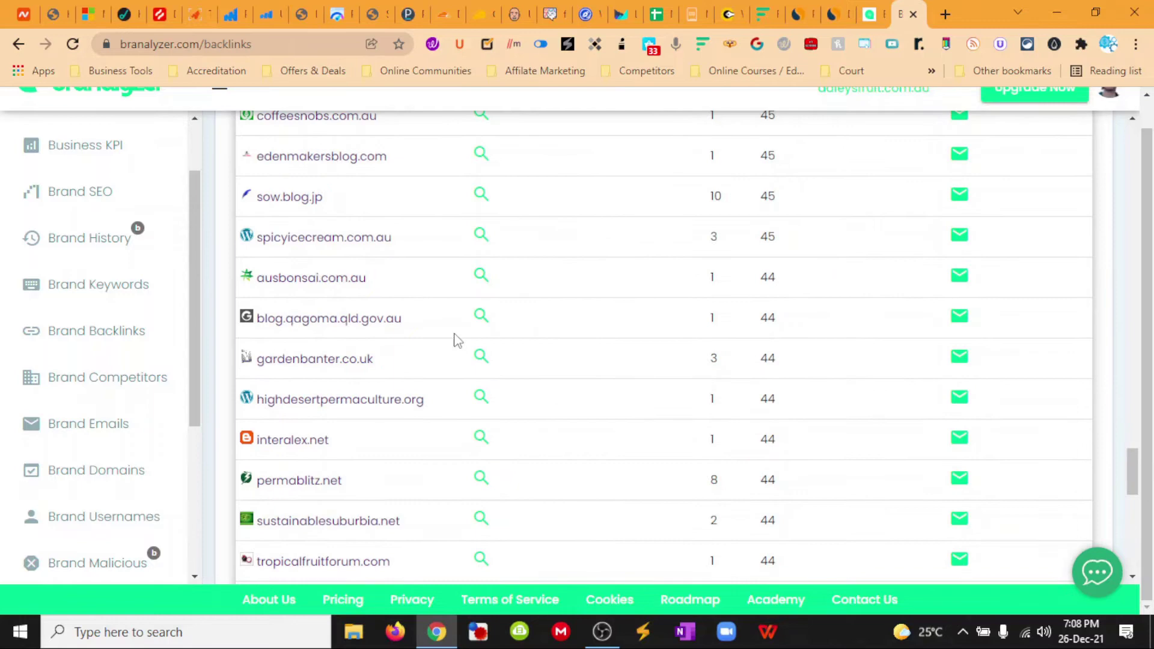
{"action": "scroll", "coordinate": [465, 343], "scroll_direction": "up", "scroll_amount": 2}
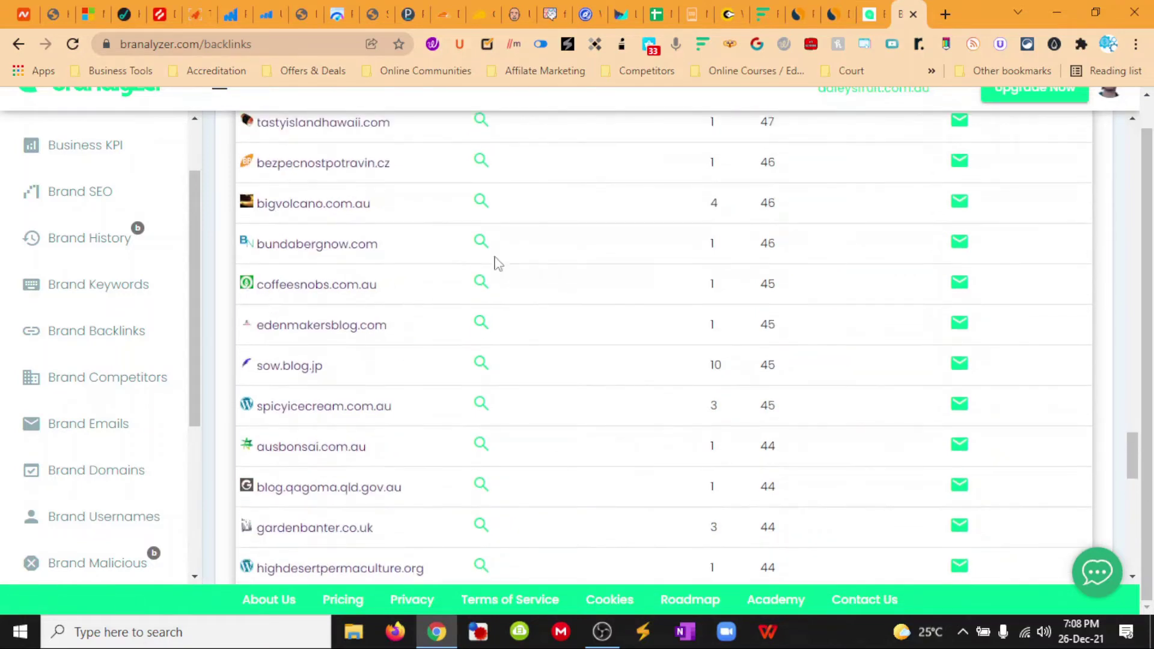
{"action": "scroll", "coordinate": [494, 263], "scroll_direction": "up", "scroll_amount": 1}
{"action": "scroll", "coordinate": [495, 262], "scroll_direction": "up", "scroll_amount": 4}
{"action": "scroll", "coordinate": [505, 260], "scroll_direction": "up", "scroll_amount": 2}
{"action": "scroll", "coordinate": [514, 257], "scroll_direction": "up", "scroll_amount": 2}
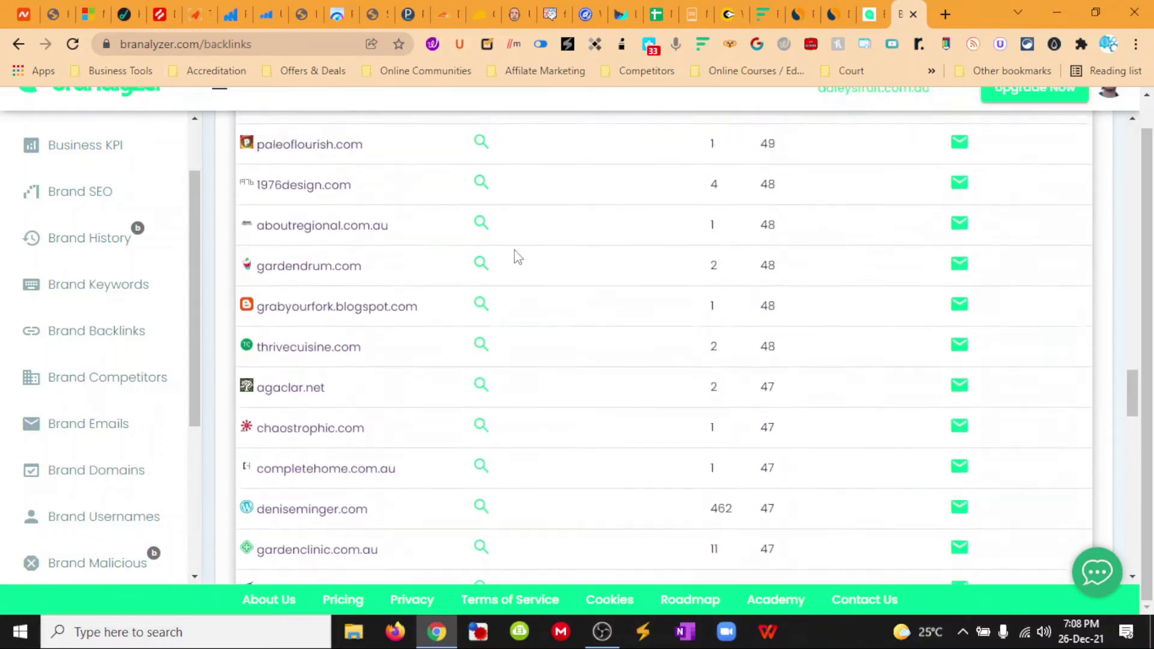
{"action": "scroll", "coordinate": [514, 256], "scroll_direction": "up", "scroll_amount": 3}
{"action": "scroll", "coordinate": [514, 257], "scroll_direction": "up", "scroll_amount": 1}
{"action": "scroll", "coordinate": [516, 257], "scroll_direction": "up", "scroll_amount": 4}
{"action": "scroll", "coordinate": [517, 257], "scroll_direction": "up", "scroll_amount": 4}
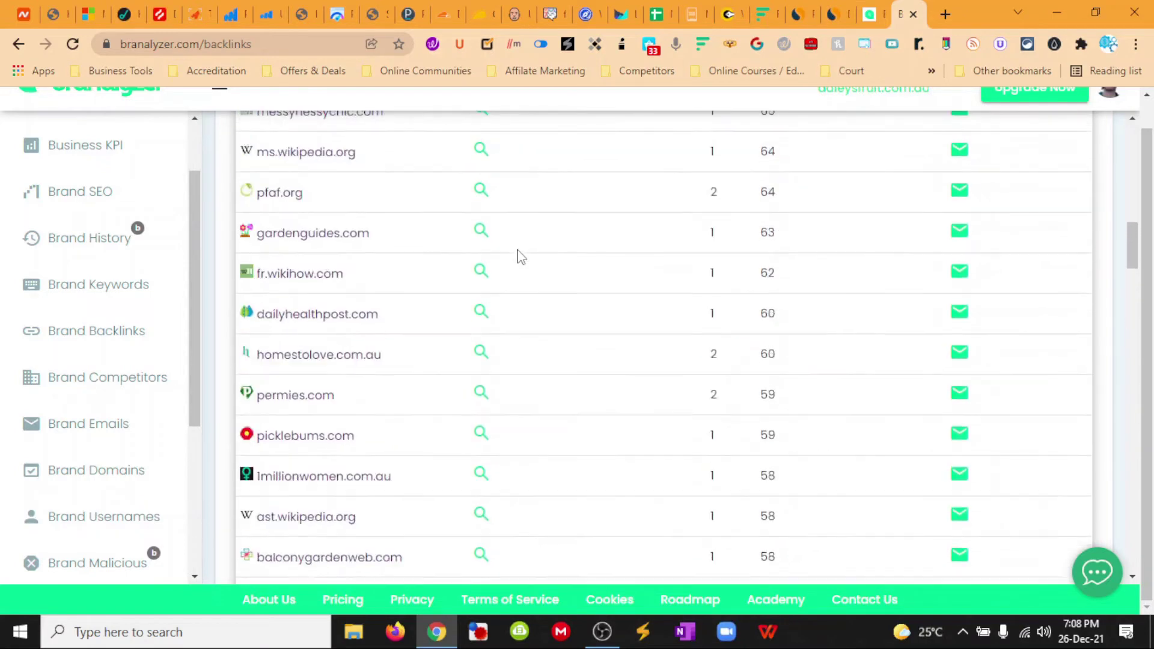
{"action": "scroll", "coordinate": [517, 257], "scroll_direction": "up", "scroll_amount": 5}
{"action": "scroll", "coordinate": [517, 257], "scroll_direction": "up", "scroll_amount": 5}
{"action": "scroll", "coordinate": [517, 257], "scroll_direction": "down", "scroll_amount": 2}
{"action": "scroll", "coordinate": [518, 258], "scroll_direction": "down", "scroll_amount": 1}
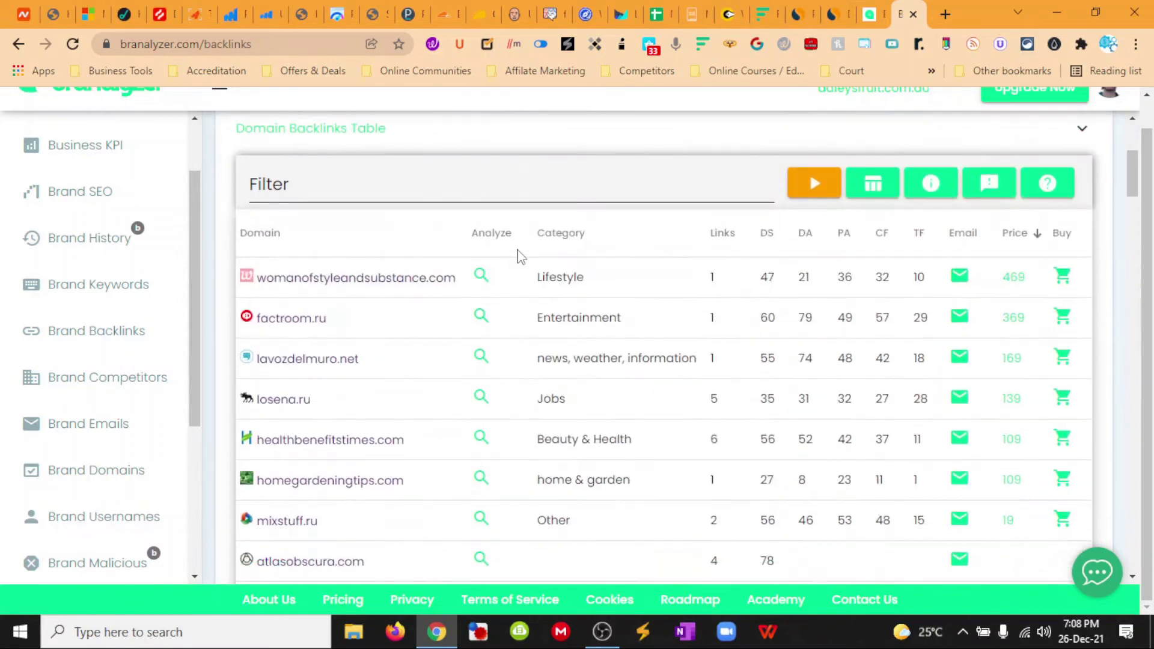
{"action": "scroll", "coordinate": [518, 257], "scroll_direction": "down", "scroll_amount": 1}
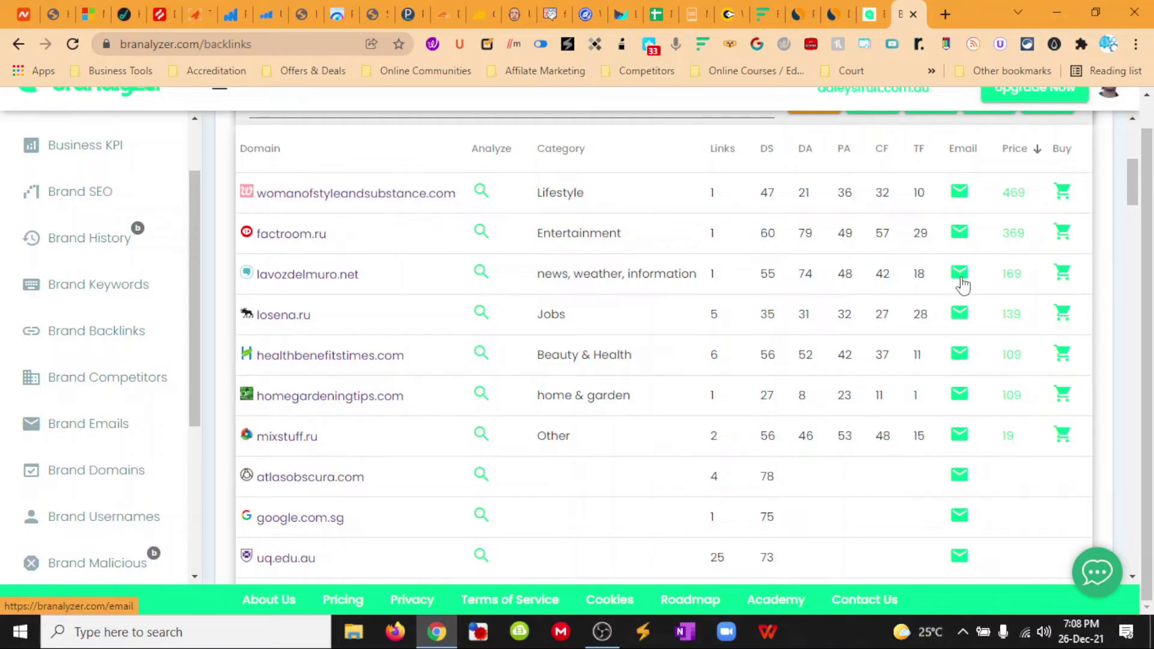
- Look up contact emails for womanofstyleandsubstance.com, which turn up empty, via Brand Emails
{"action": "left_click", "coordinate": [962, 193]}
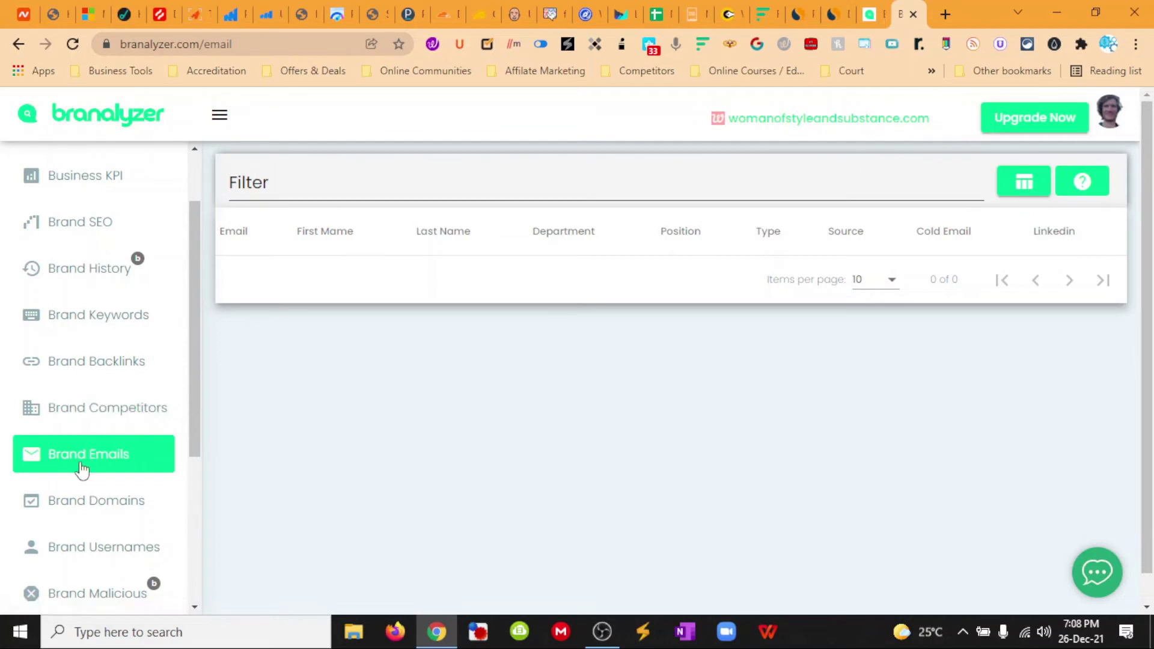
{"action": "left_click", "coordinate": [82, 460]}
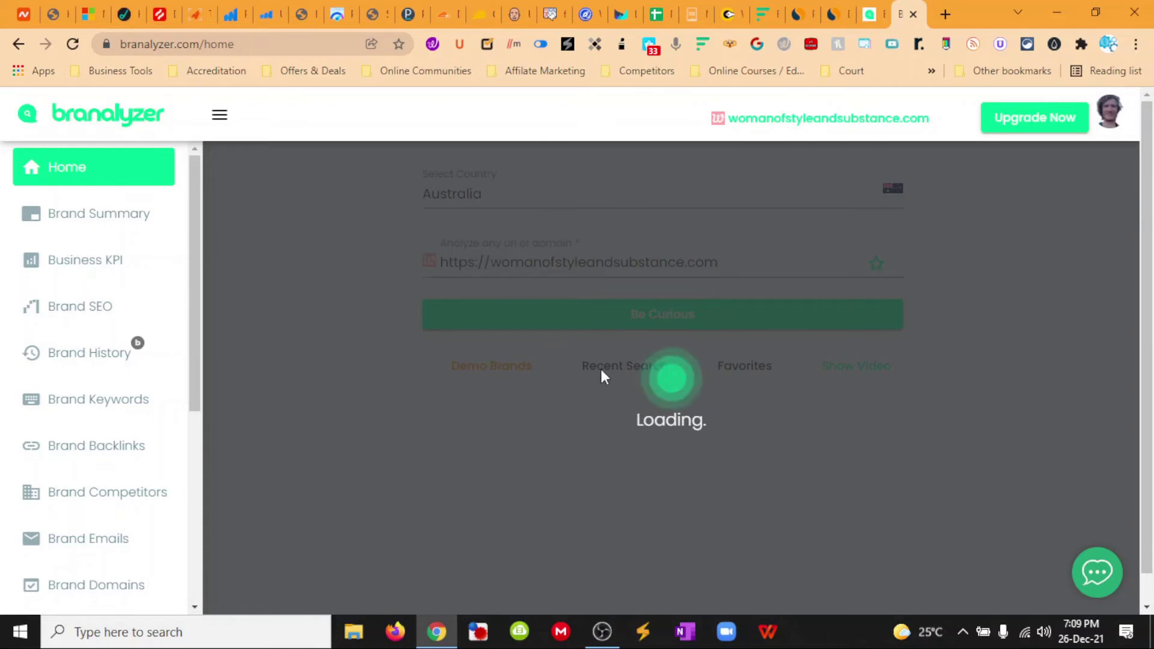
- Reanalyse daleysfruit.com.au from the recent searches and view its Brand Keywords table
{"action": "left_click", "coordinate": [130, 496]}
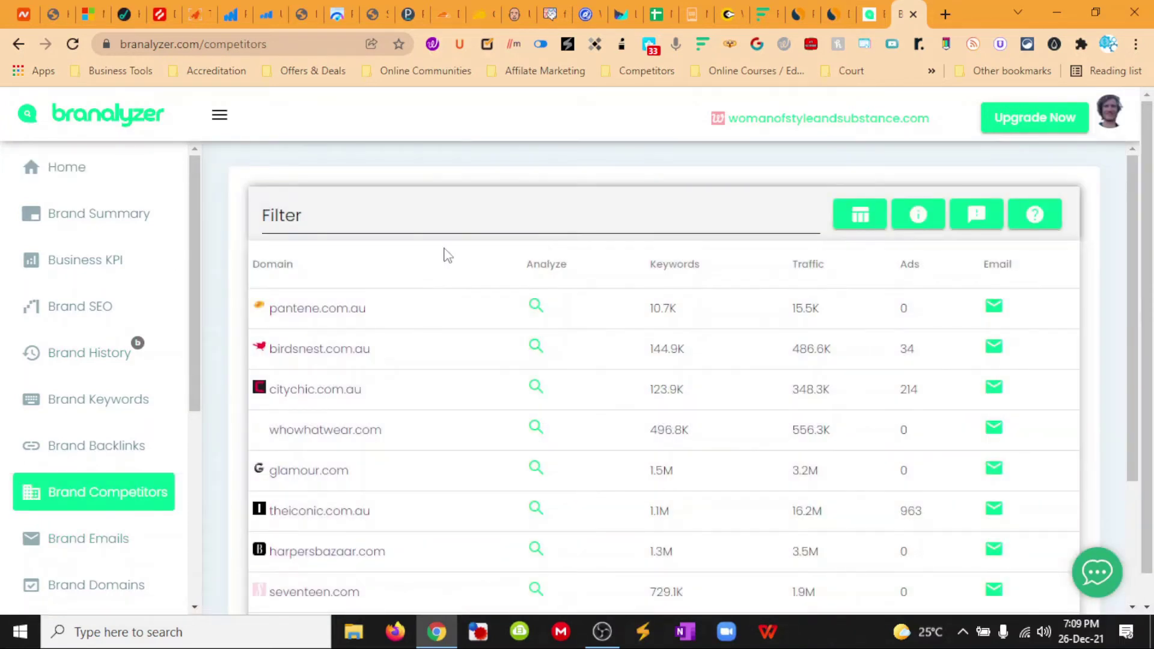
{"action": "left_click", "coordinate": [67, 167]}
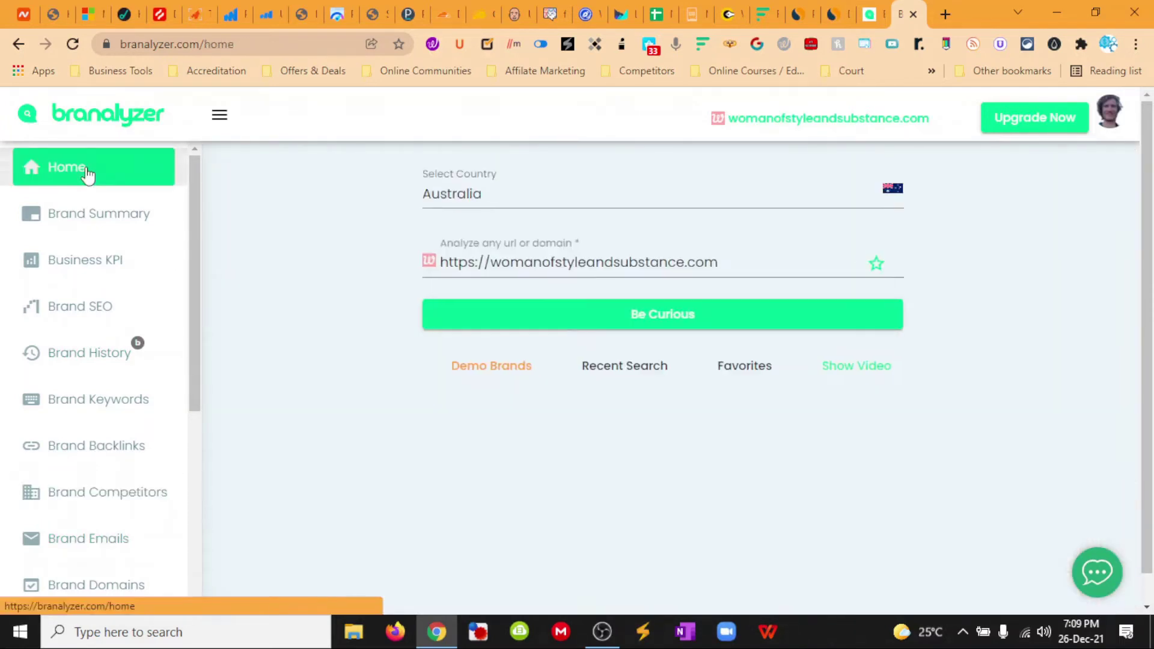
{"action": "left_click", "coordinate": [623, 368]}
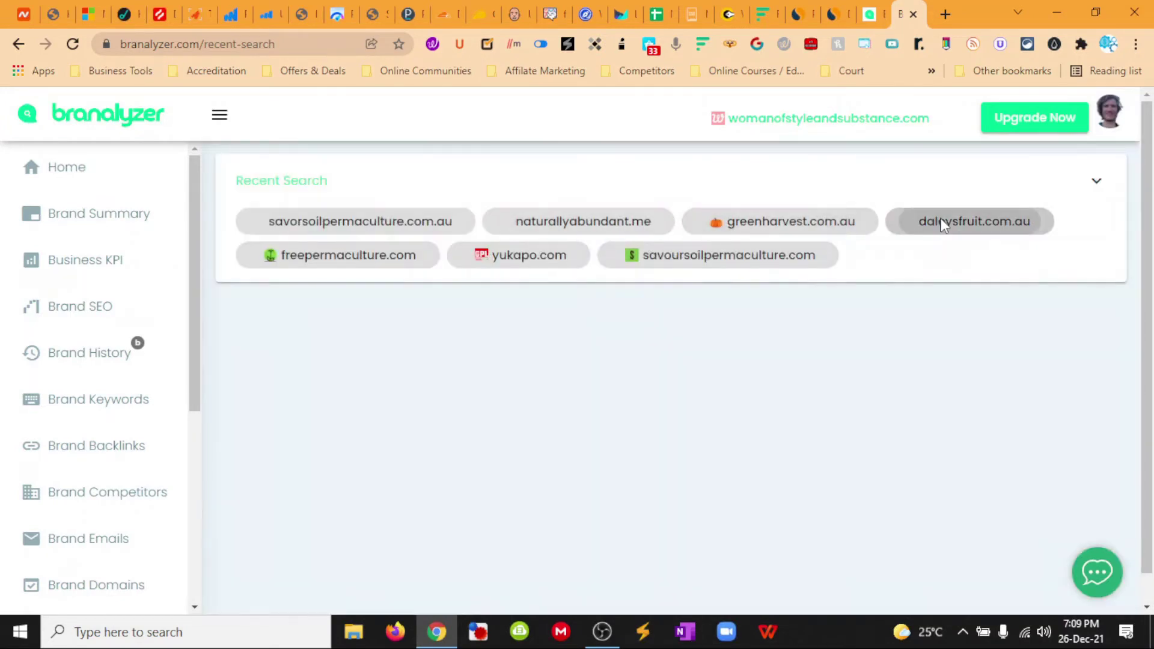
{"action": "left_click", "coordinate": [971, 220]}
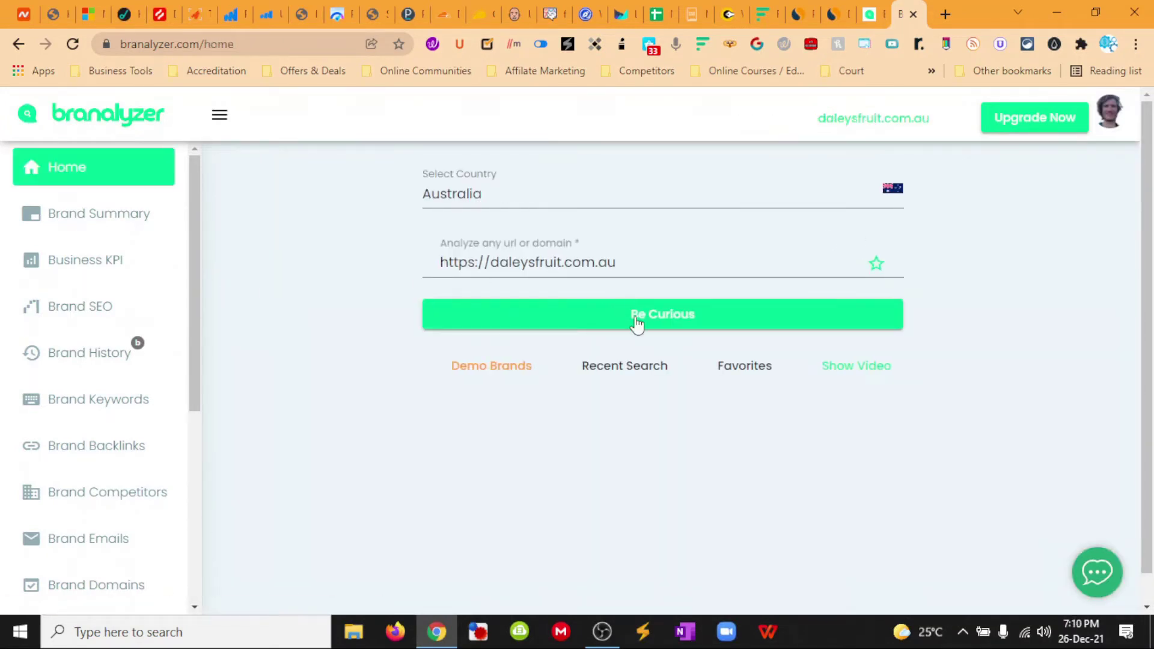
{"action": "left_click", "coordinate": [637, 316]}
{"action": "left_click", "coordinate": [98, 399]}
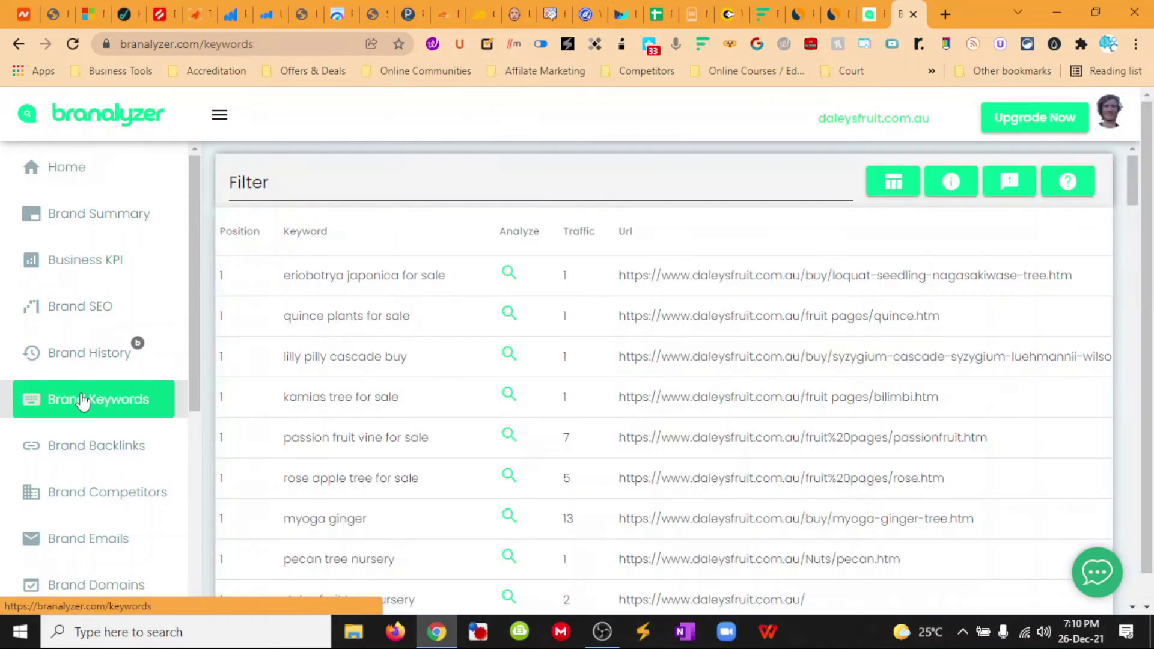
{"action": "scroll", "coordinate": [449, 353], "scroll_direction": "down", "scroll_amount": 3}
- View the Brand Backlinks report for daleysfruit.com.au with 2.5K cost, 609 domains, 7 paid
{"action": "left_click", "coordinate": [86, 448]}
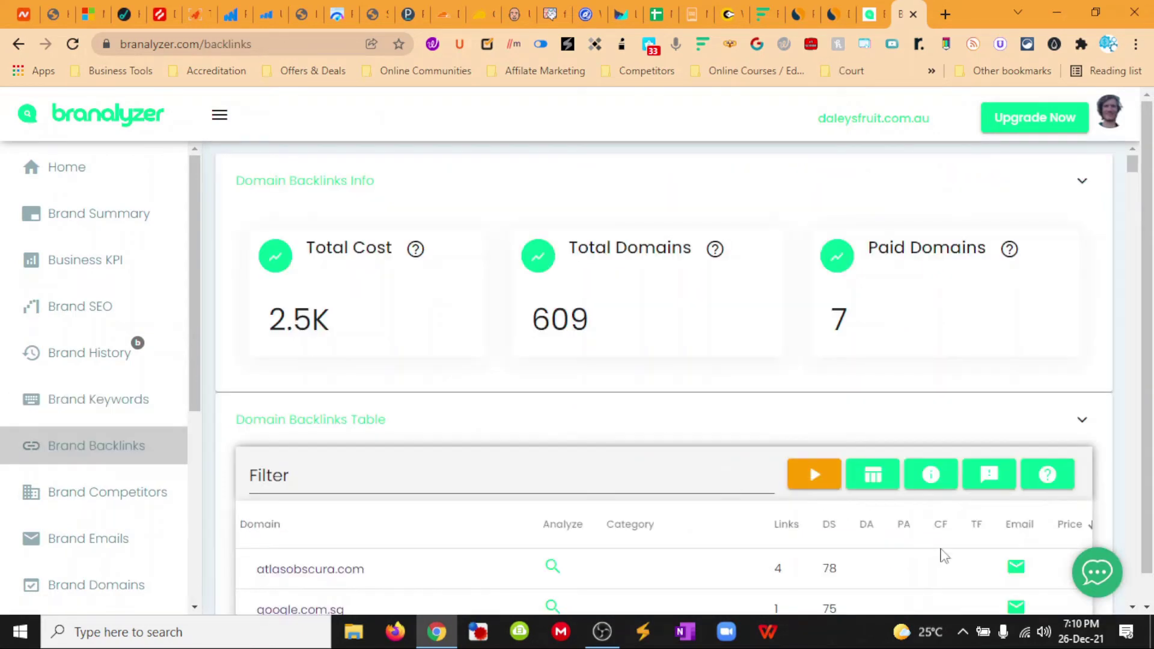
{"action": "scroll", "coordinate": [1008, 567], "scroll_direction": "down", "scroll_amount": 2}
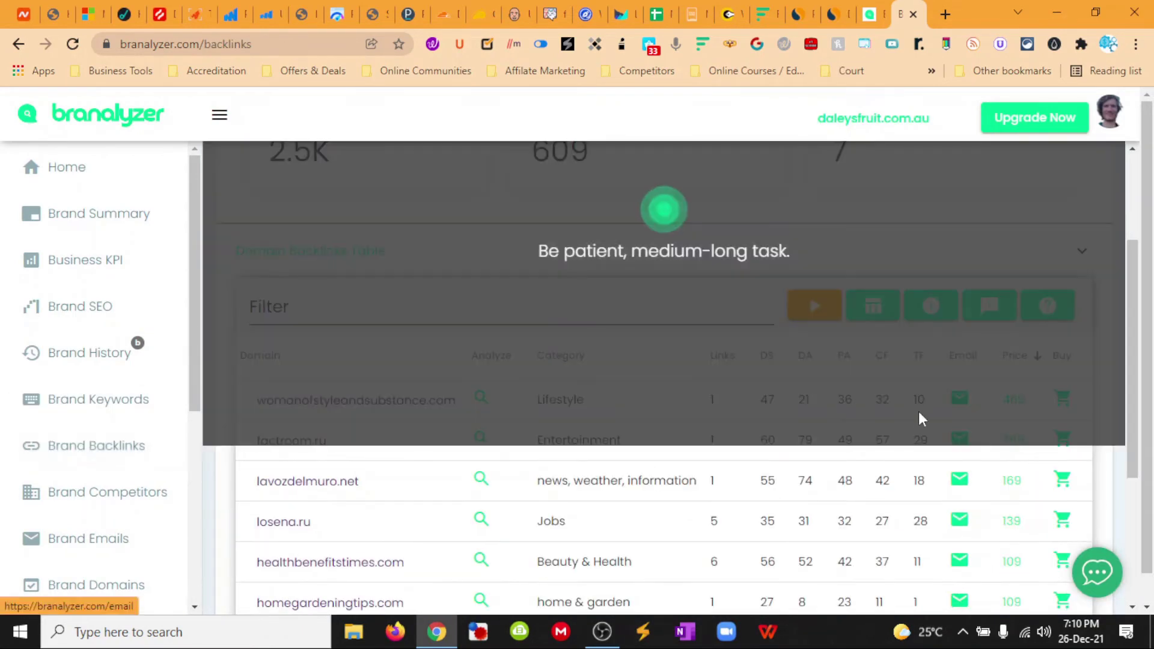
{"action": "scroll", "coordinate": [645, 427], "scroll_direction": "down", "scroll_amount": 2}
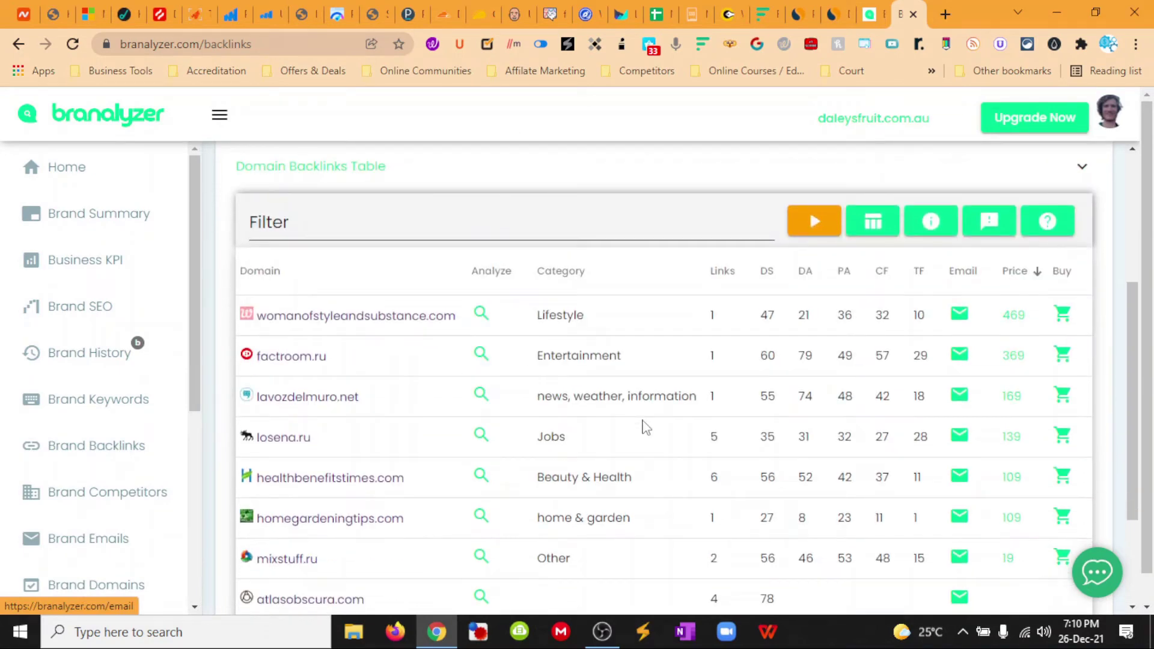
{"action": "scroll", "coordinate": [645, 427], "scroll_direction": "down", "scroll_amount": 2}
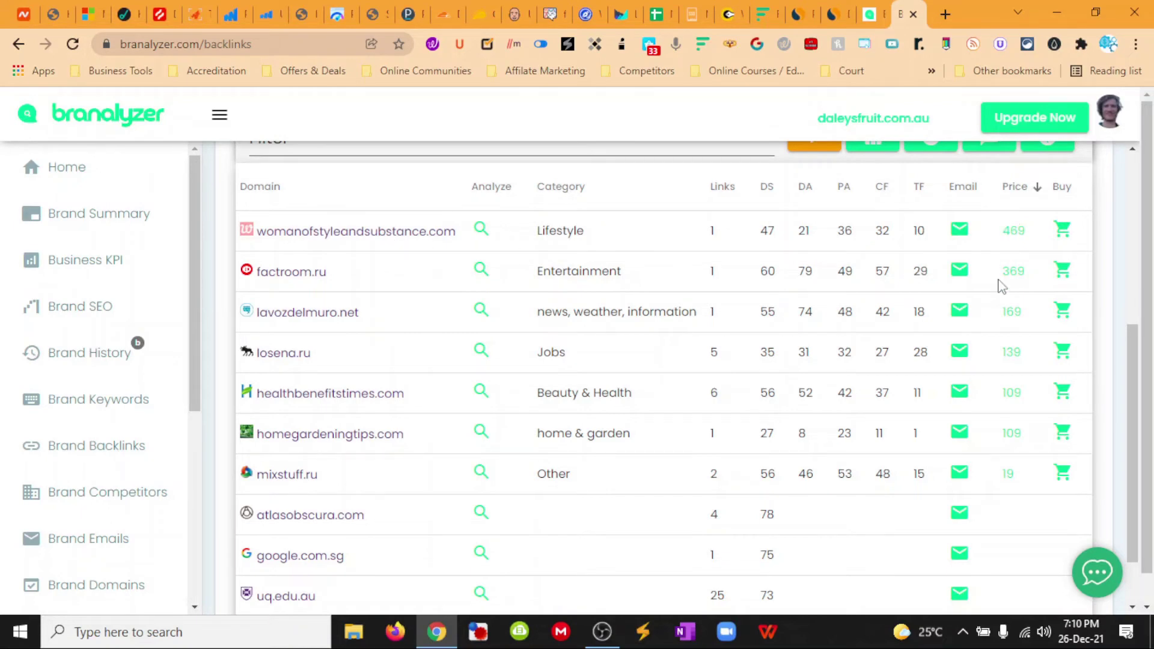
{"action": "scroll", "coordinate": [784, 345], "scroll_direction": "down", "scroll_amount": 1}
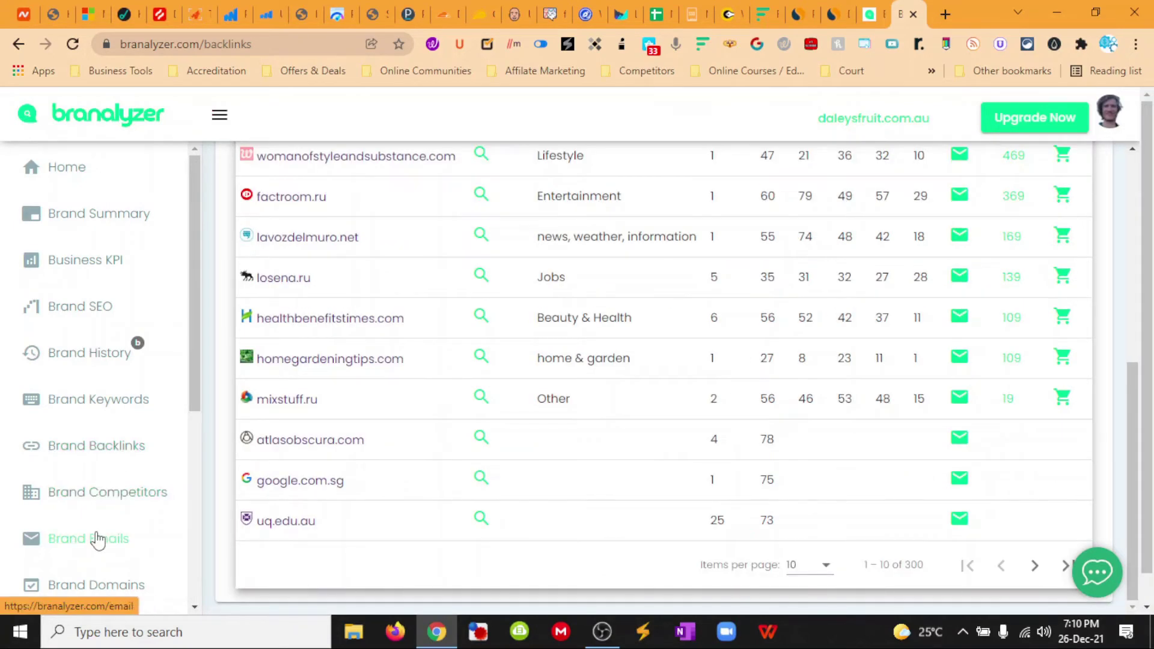
- Review Brand Competitors, highlighting guildfordgardencentre's 47.2K keywords and diggers.com.au's ads count
{"action": "left_click", "coordinate": [95, 501]}
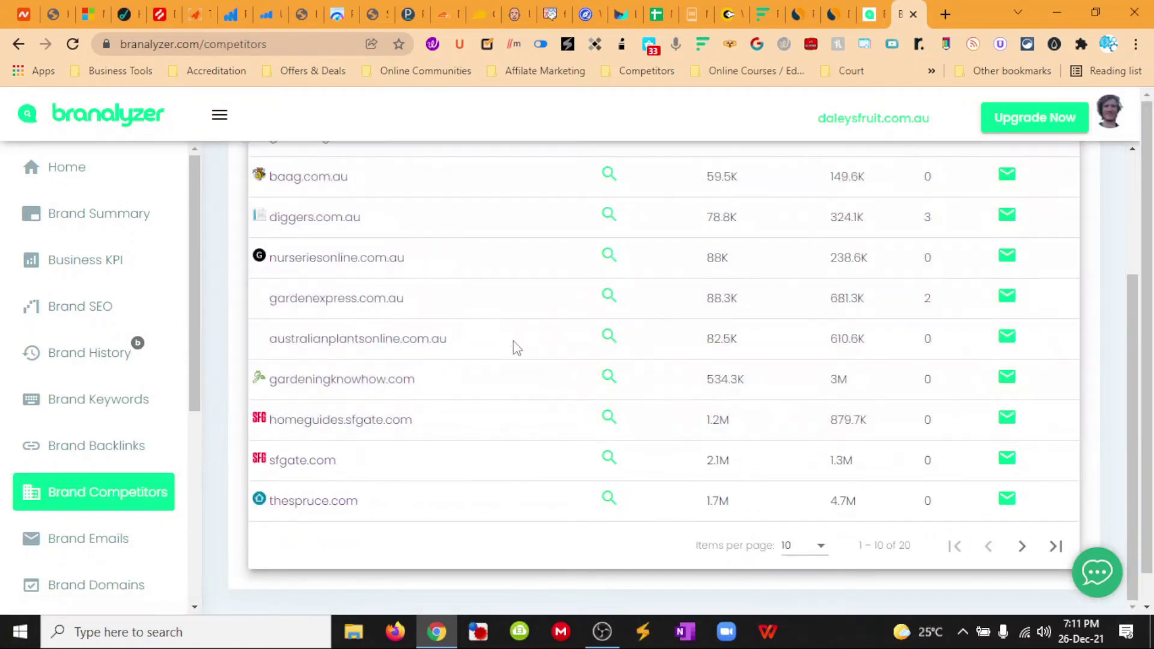
{"action": "scroll", "coordinate": [518, 349], "scroll_direction": "up", "scroll_amount": 2}
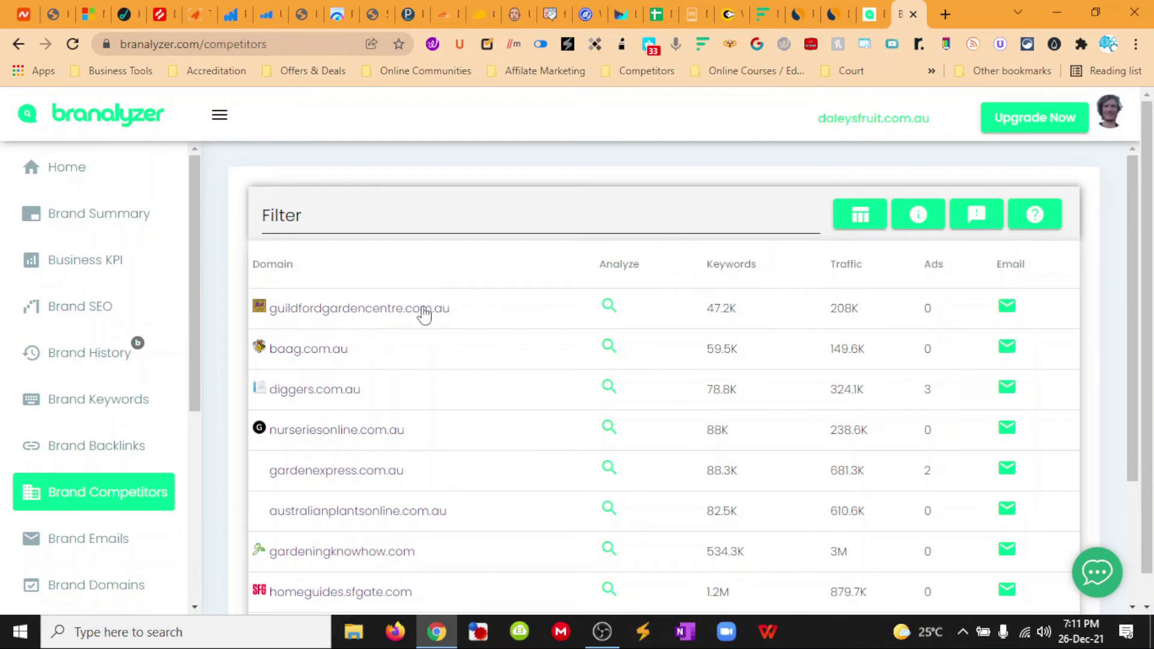
{"action": "scroll", "coordinate": [442, 316], "scroll_direction": "down", "scroll_amount": 1}
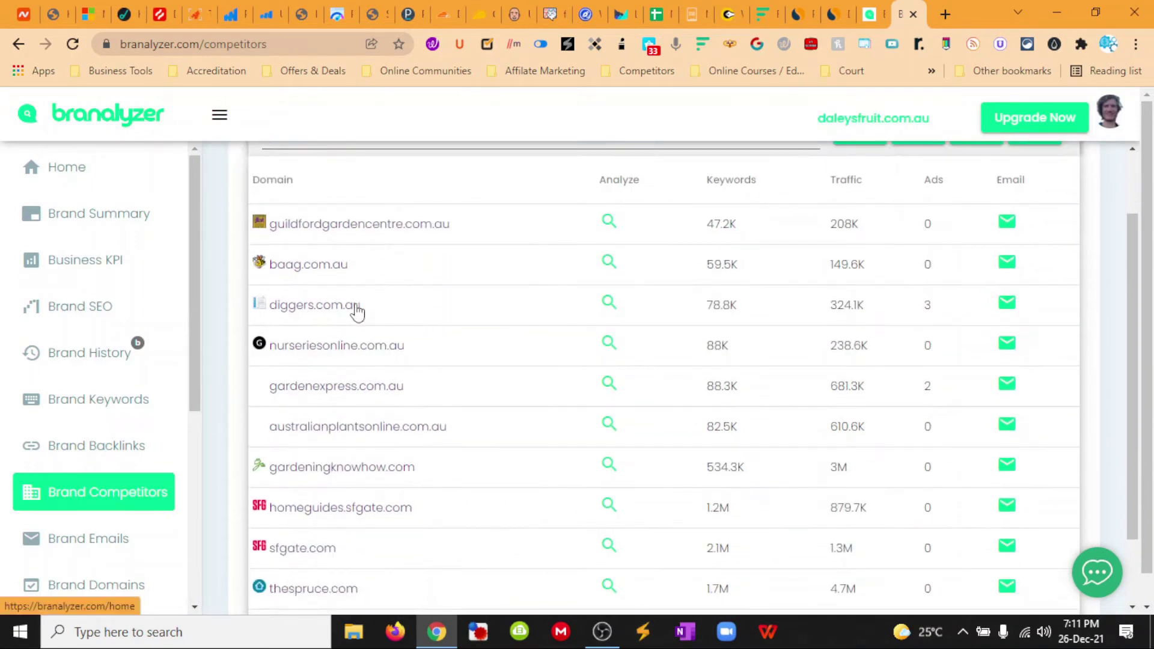
{"action": "scroll", "coordinate": [426, 352], "scroll_direction": "down", "scroll_amount": 1}
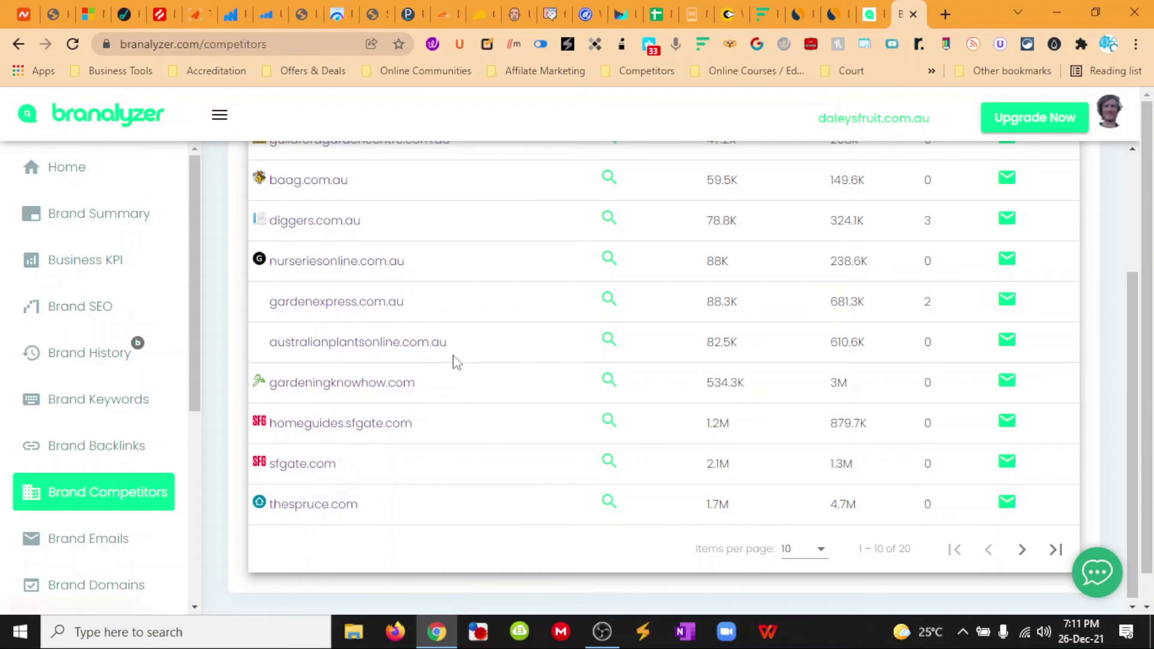
{"action": "scroll", "coordinate": [456, 360], "scroll_direction": "up", "scroll_amount": 1}
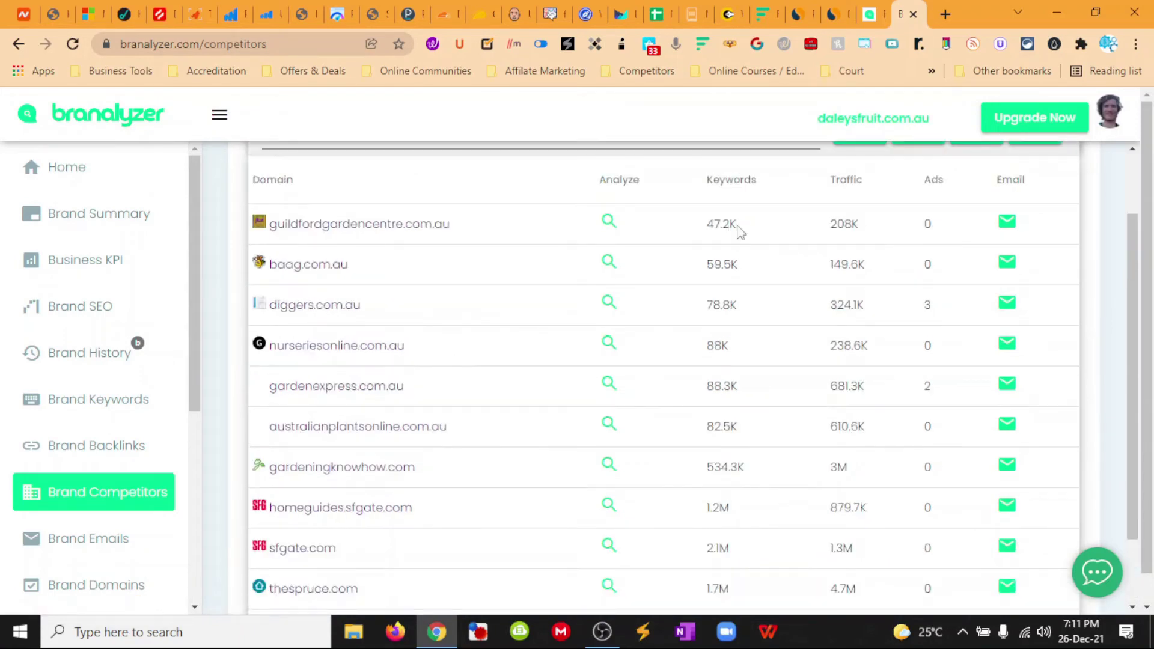
{"action": "left_click_drag", "start_coordinate": [738, 225], "coordinate": [712, 224]}
{"action": "left_click", "coordinate": [762, 230]}
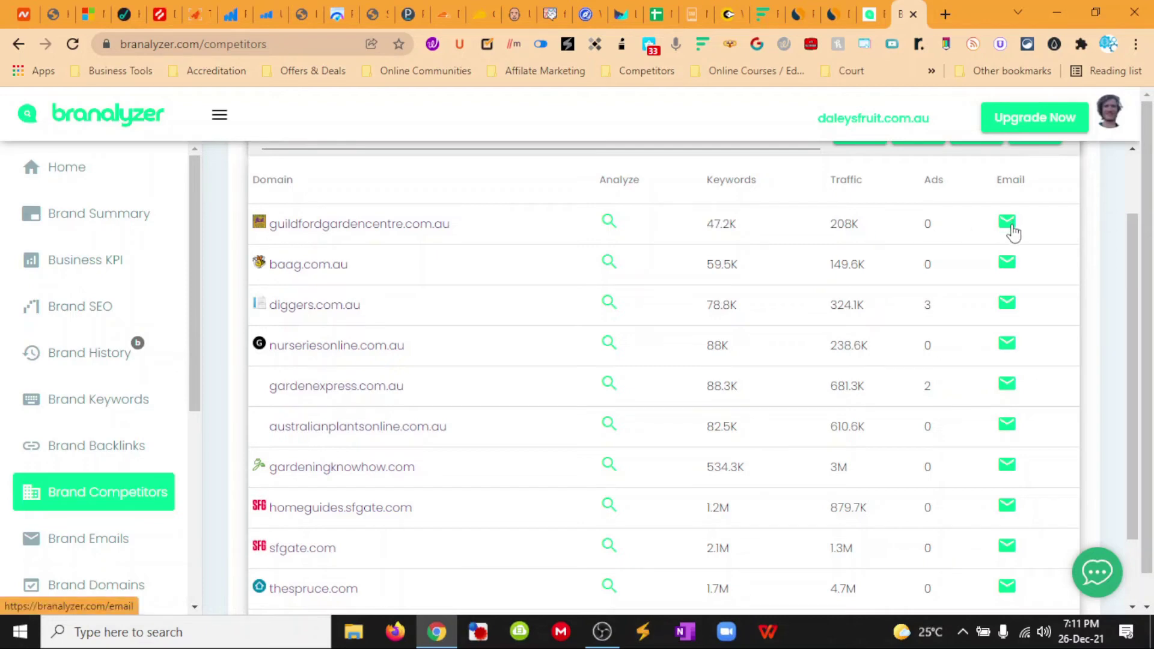
{"action": "left_click_drag", "start_coordinate": [932, 307], "coordinate": [918, 310]}
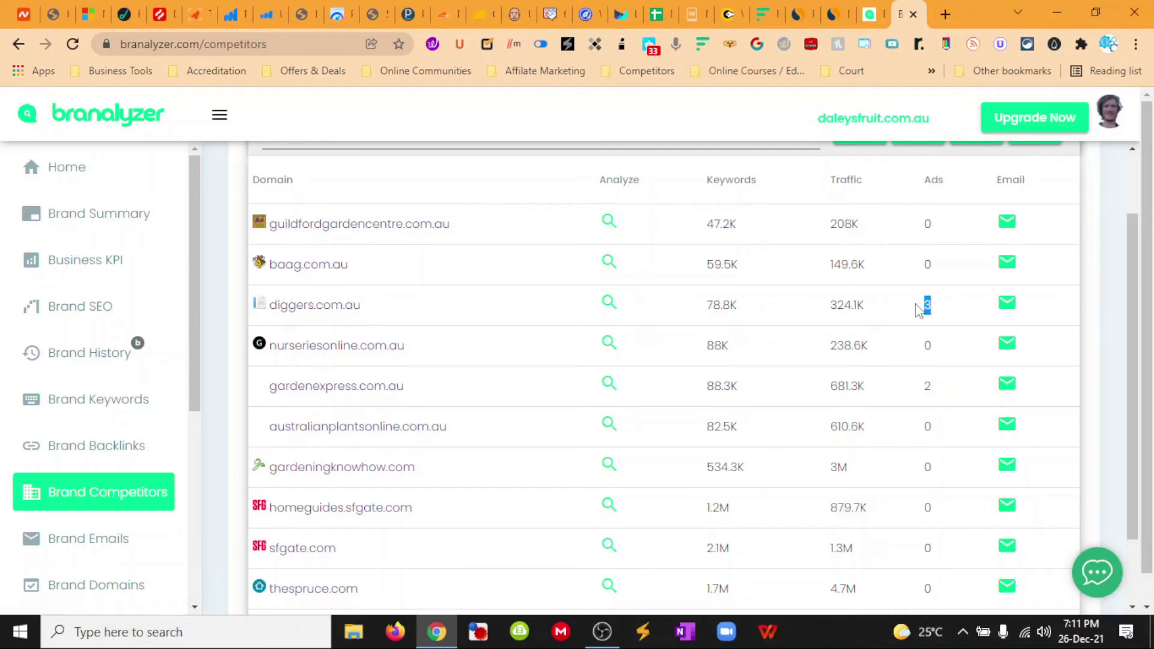
{"action": "left_click", "coordinate": [903, 310]}
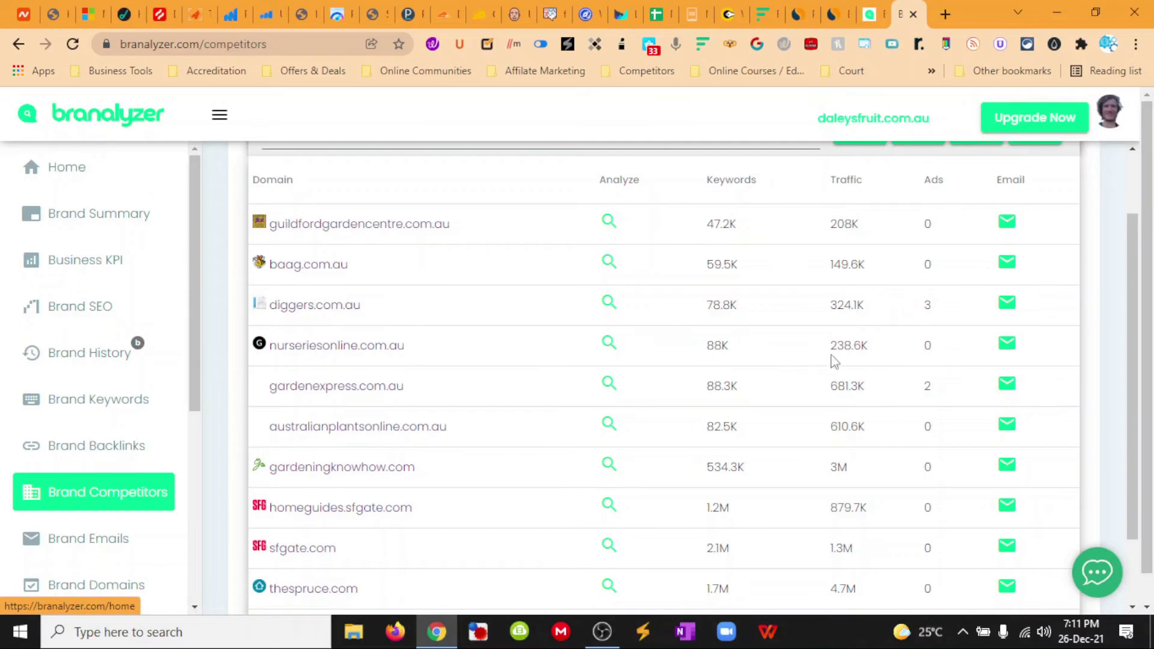
{"action": "scroll", "coordinate": [388, 387], "scroll_direction": "down", "scroll_amount": 3}
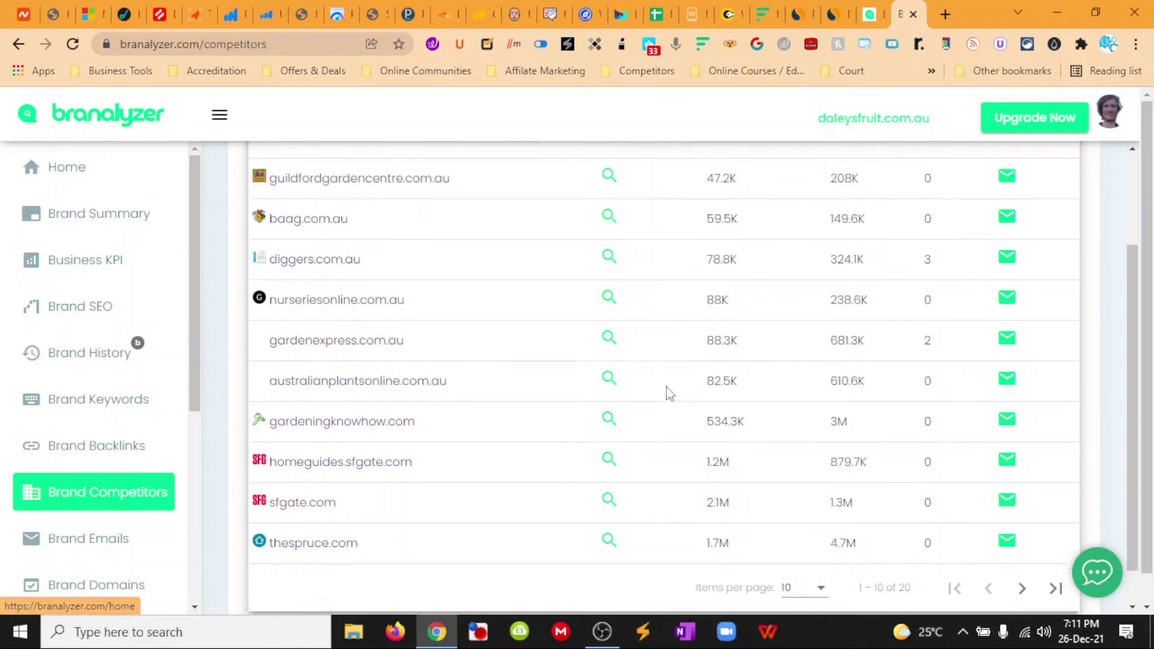
{"action": "scroll", "coordinate": [541, 397], "scroll_direction": "down", "scroll_amount": 2}
{"action": "scroll", "coordinate": [613, 306], "scroll_direction": "up", "scroll_amount": 6}
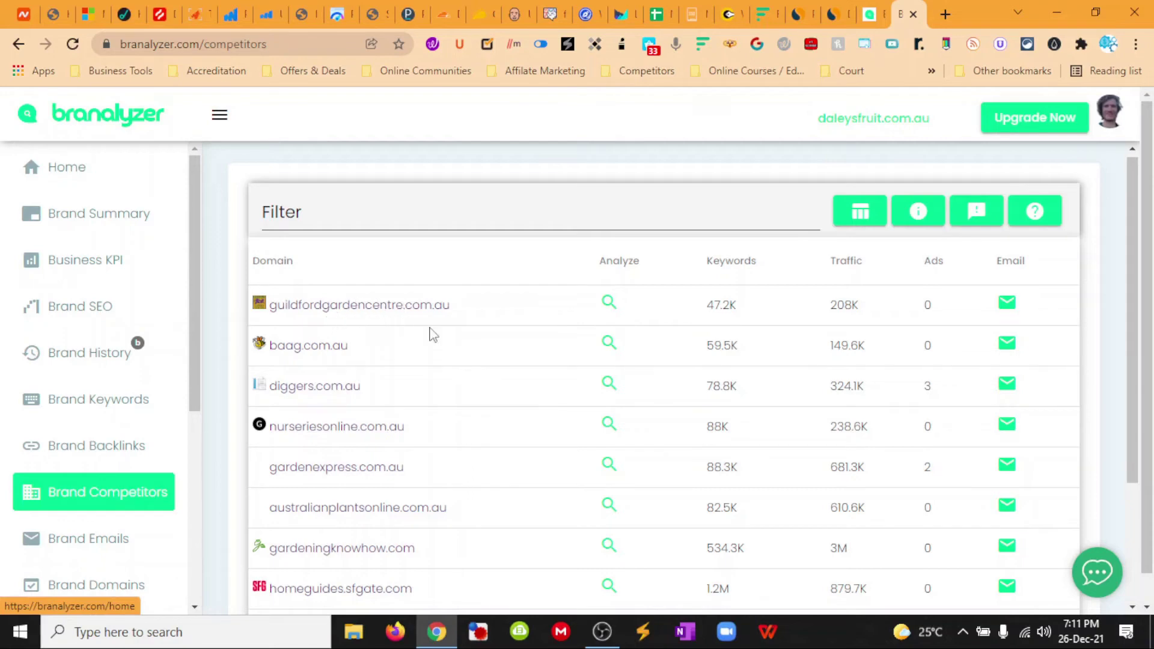
{"action": "scroll", "coordinate": [432, 333], "scroll_direction": "down", "scroll_amount": 4}
{"action": "scroll", "coordinate": [13, 402], "scroll_direction": "down", "scroll_amount": 2}
{"action": "left_click", "coordinate": [89, 369]}
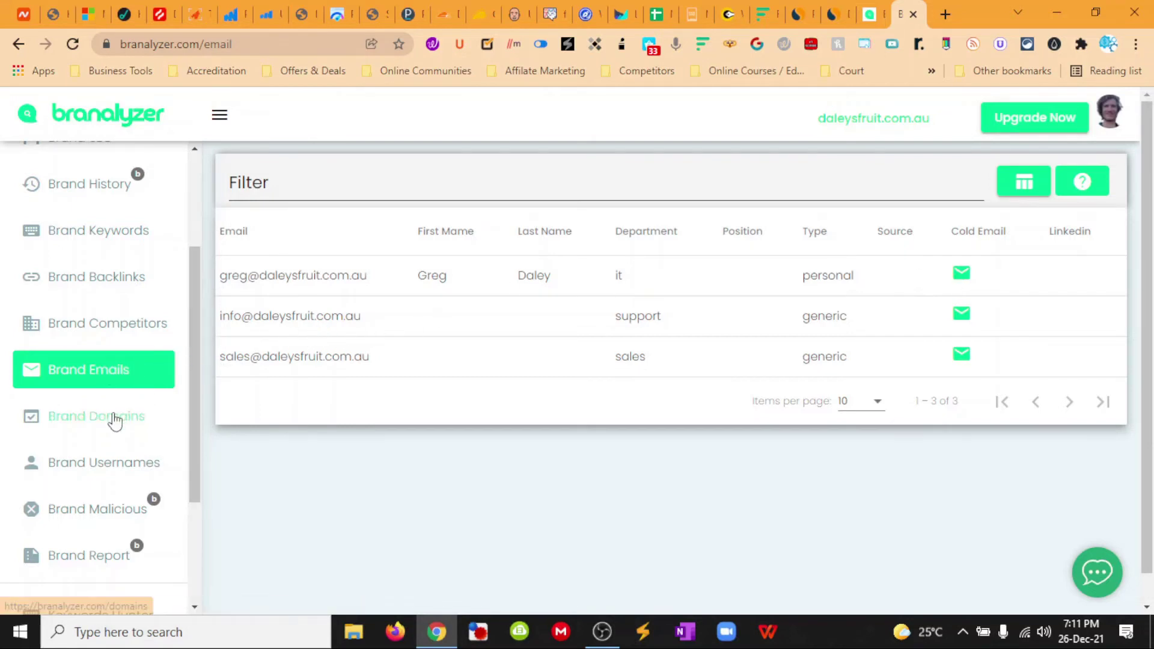
- View the 35 available daleysfruit domain variants, from .press at 58.25 to .farm at 8.50
{"action": "left_click", "coordinate": [96, 416]}
{"action": "scroll", "coordinate": [509, 314], "scroll_direction": "down", "scroll_amount": 1}
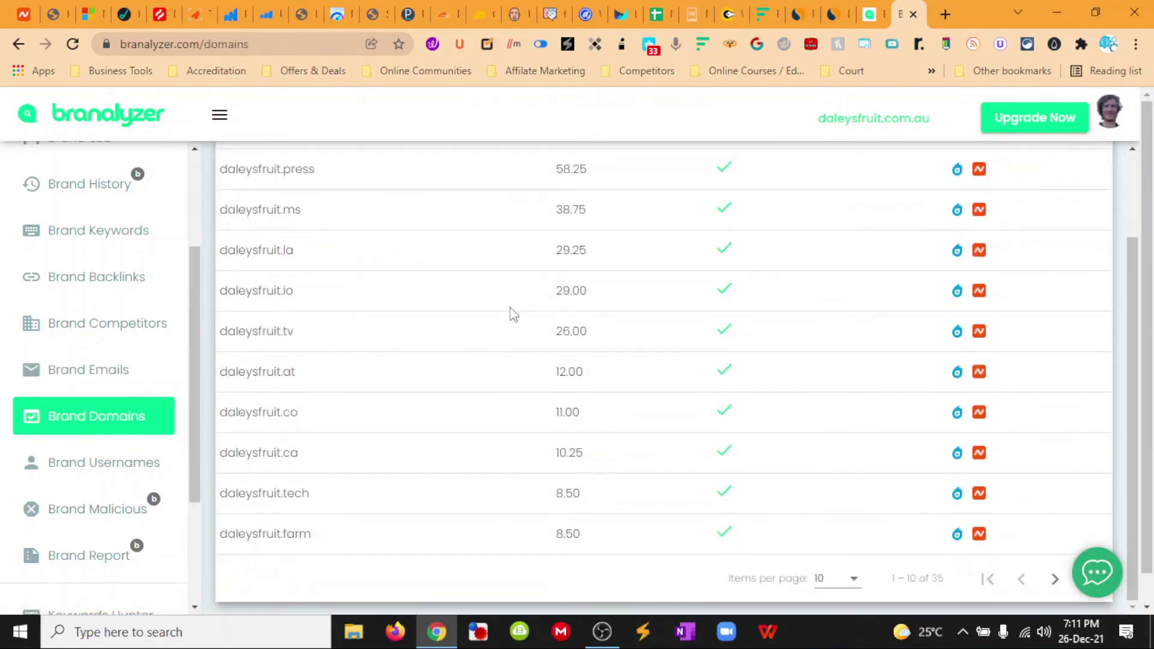
{"action": "scroll", "coordinate": [510, 314], "scroll_direction": "up", "scroll_amount": 1}
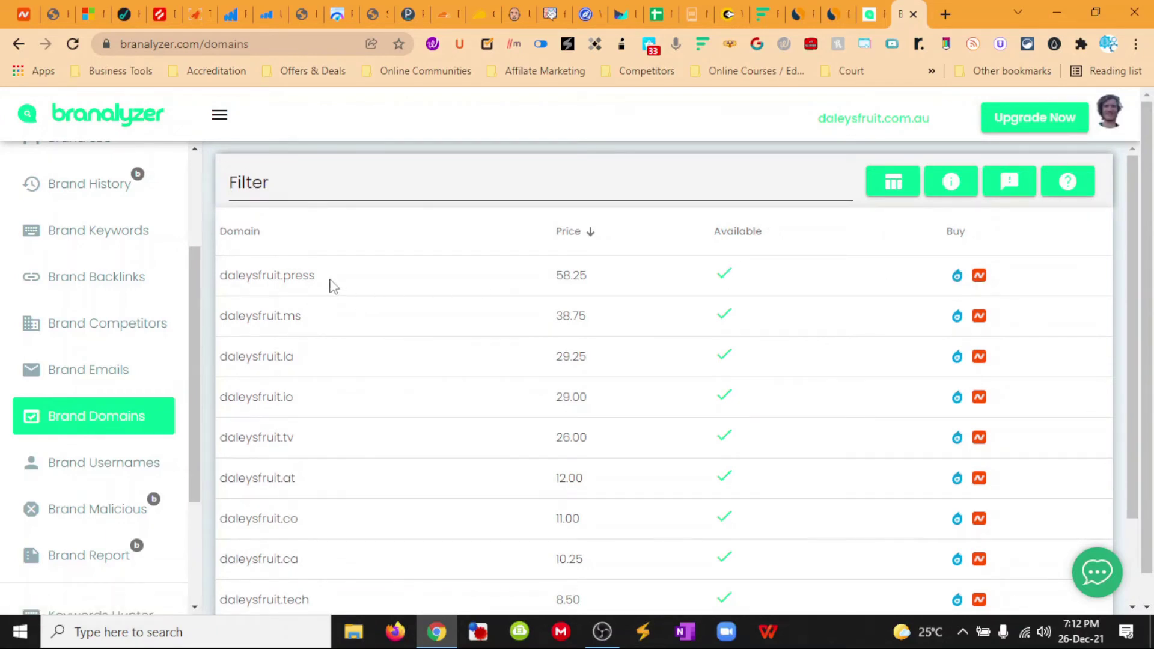
{"action": "scroll", "coordinate": [559, 289], "scroll_direction": "down", "scroll_amount": 3}
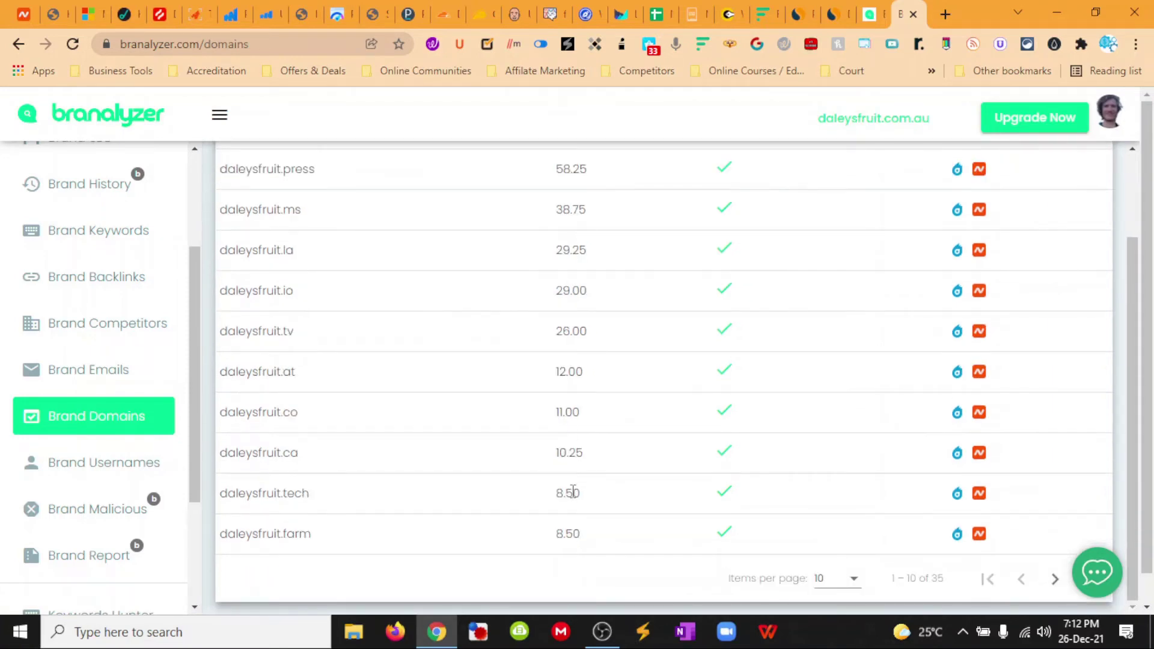
- View Brand Usernames and show 100 rows per page so all 85 services fit on one page
{"action": "left_click", "coordinate": [104, 463]}
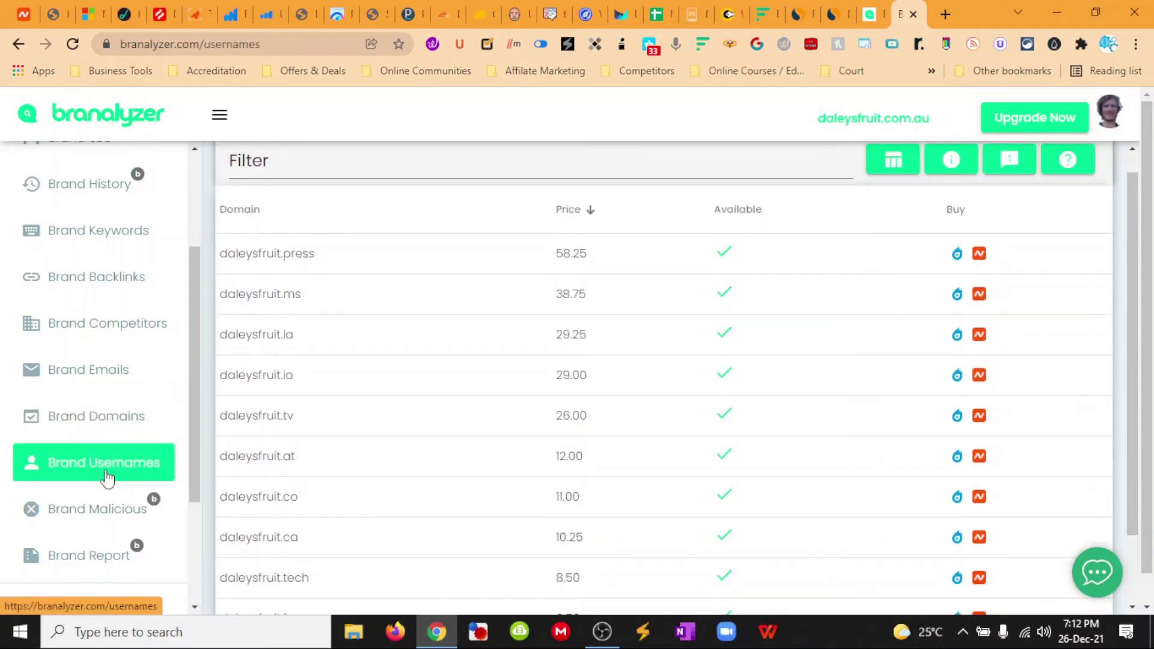
{"action": "scroll", "coordinate": [541, 316], "scroll_direction": "down", "scroll_amount": 3}
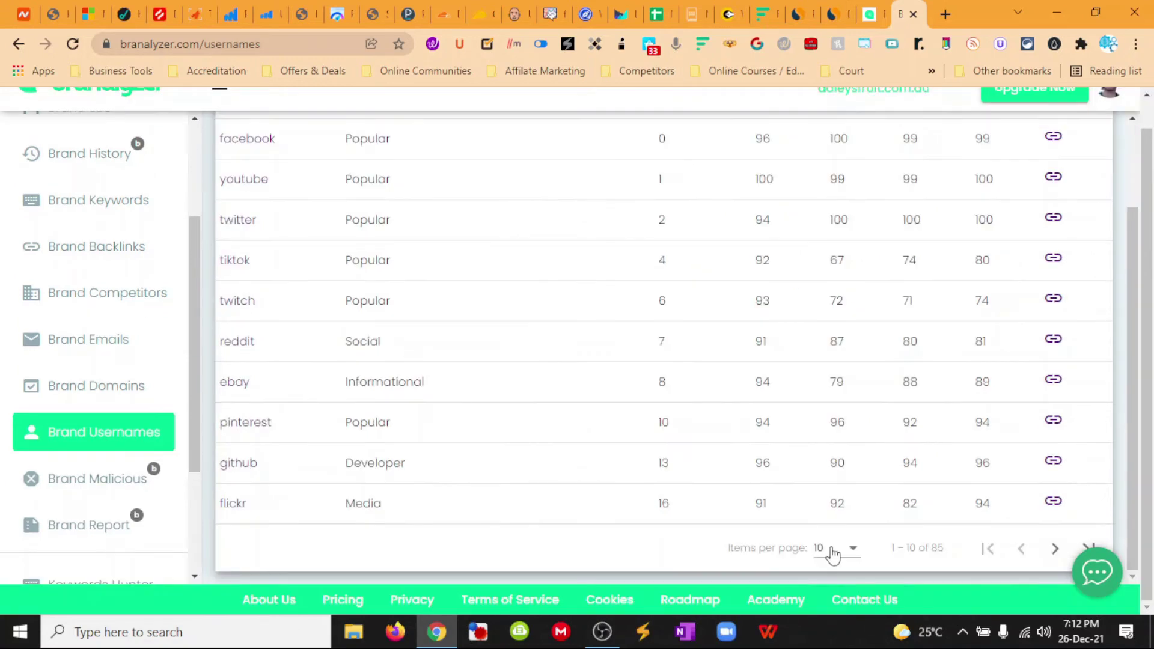
{"action": "left_click", "coordinate": [835, 548]}
{"action": "left_click", "coordinate": [827, 539]}
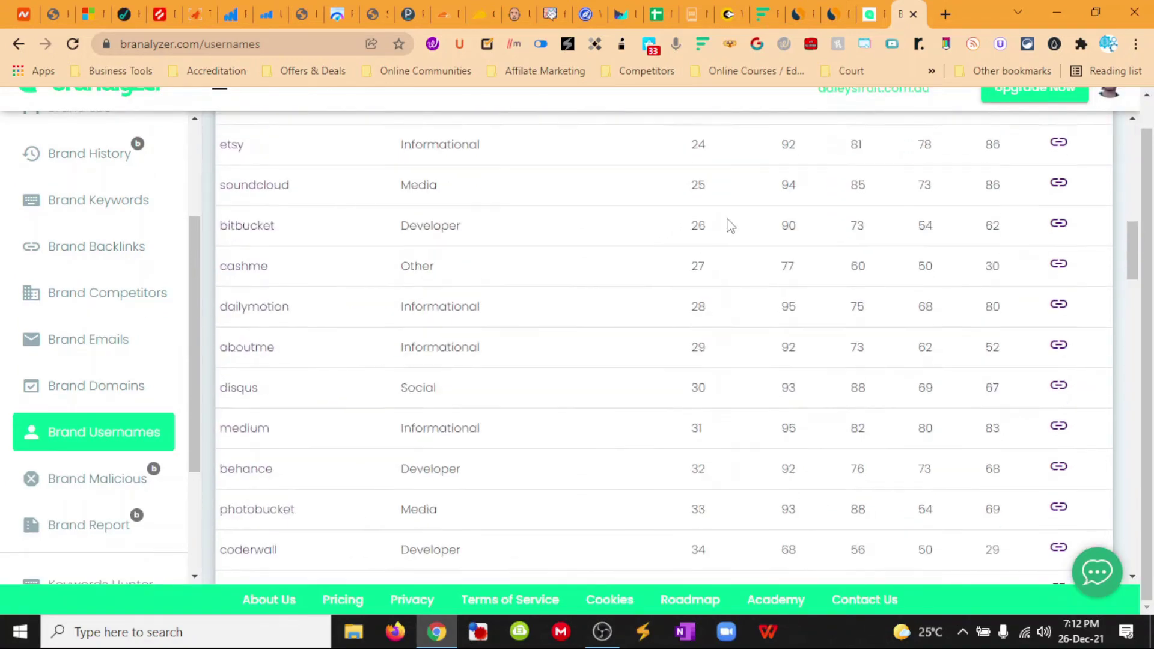
{"action": "scroll", "coordinate": [727, 207], "scroll_direction": "up", "scroll_amount": 2}
{"action": "scroll", "coordinate": [729, 225], "scroll_direction": "up", "scroll_amount": 2}
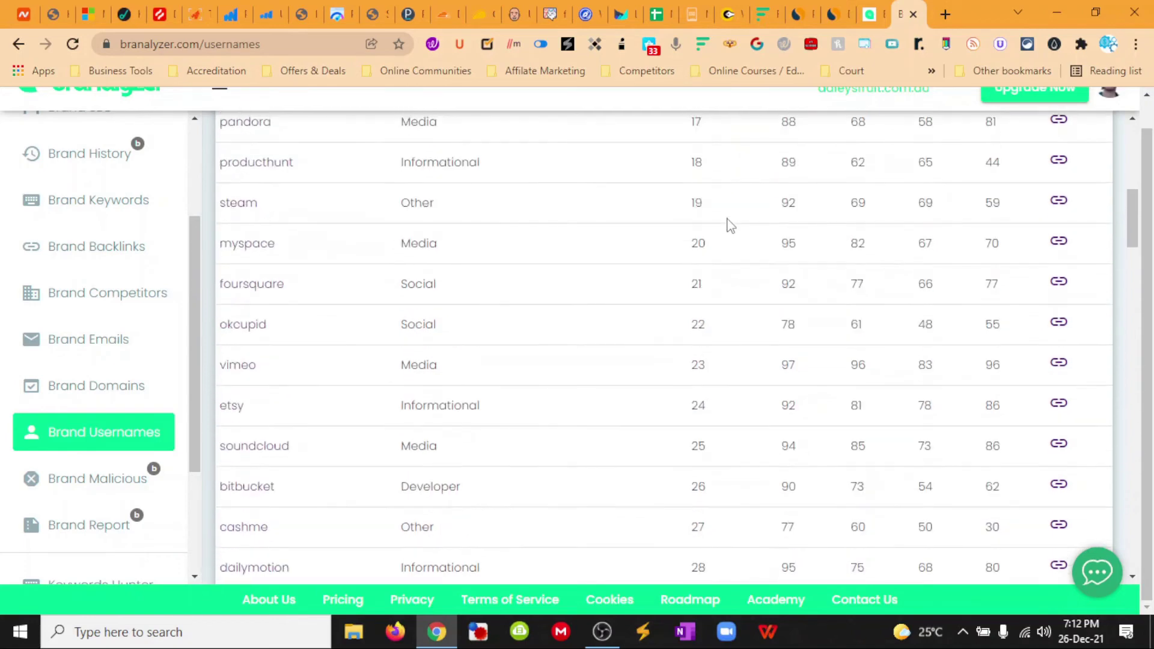
{"action": "scroll", "coordinate": [730, 226], "scroll_direction": "up", "scroll_amount": 1}
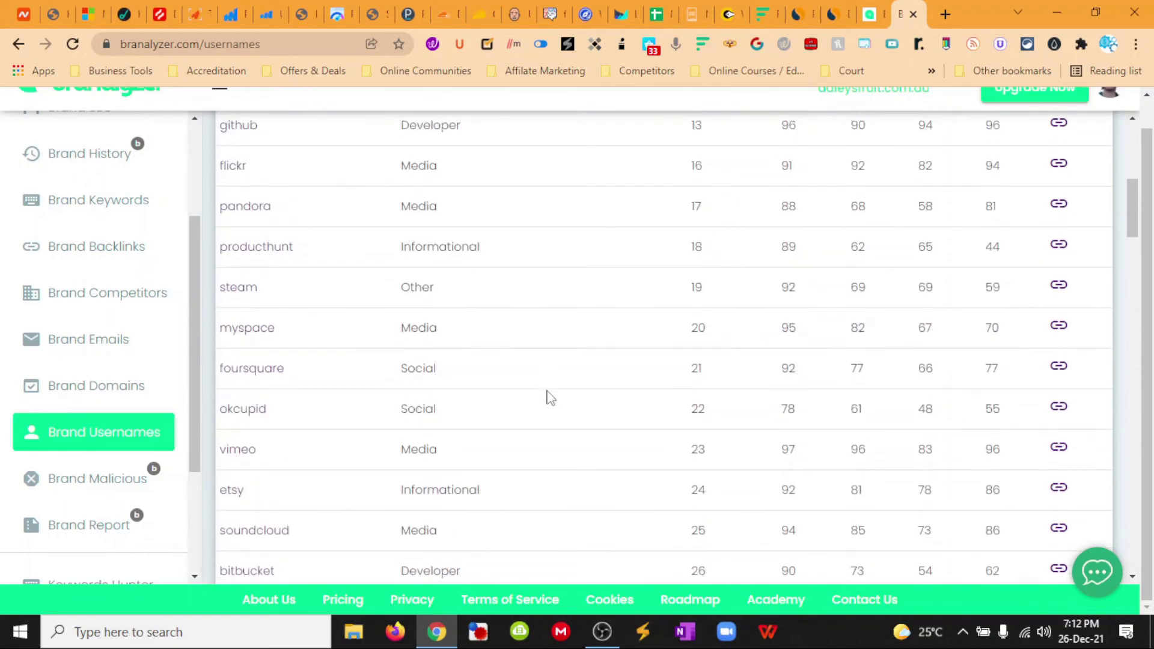
{"action": "scroll", "coordinate": [730, 421], "scroll_direction": "up", "scroll_amount": 3}
{"action": "scroll", "coordinate": [730, 421], "scroll_direction": "up", "scroll_amount": 3}
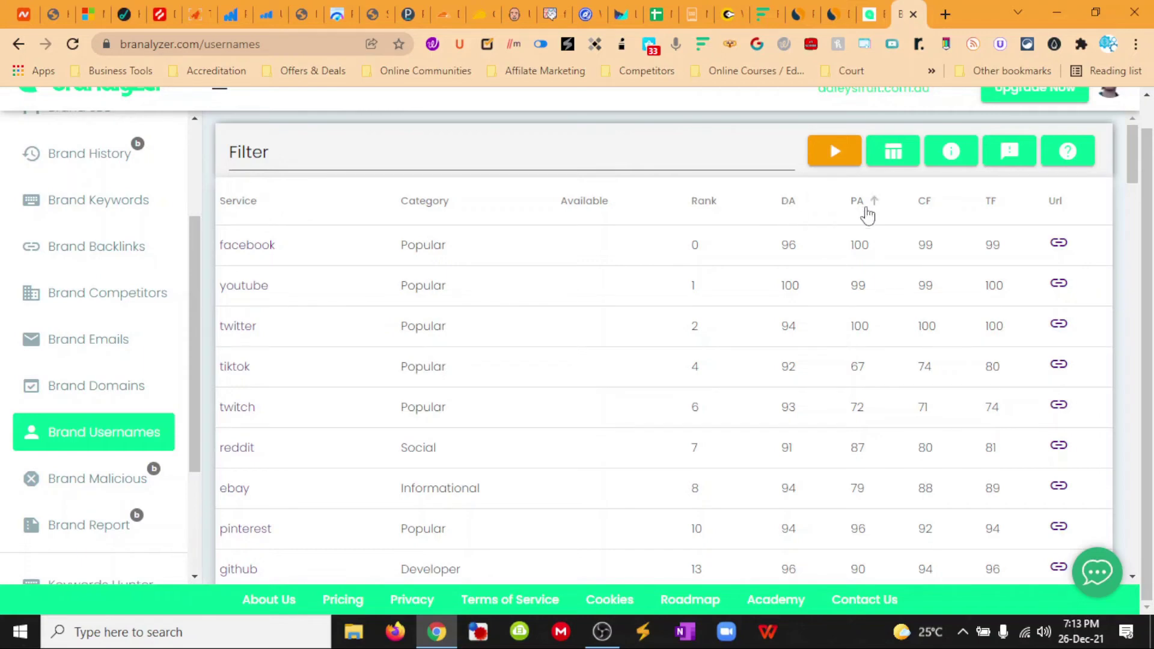
{"action": "scroll", "coordinate": [952, 275], "scroll_direction": "down", "scroll_amount": 2}
{"action": "scroll", "coordinate": [952, 275], "scroll_direction": "up", "scroll_amount": 2}
{"action": "scroll", "coordinate": [90, 290], "scroll_direction": "up", "scroll_amount": 3}
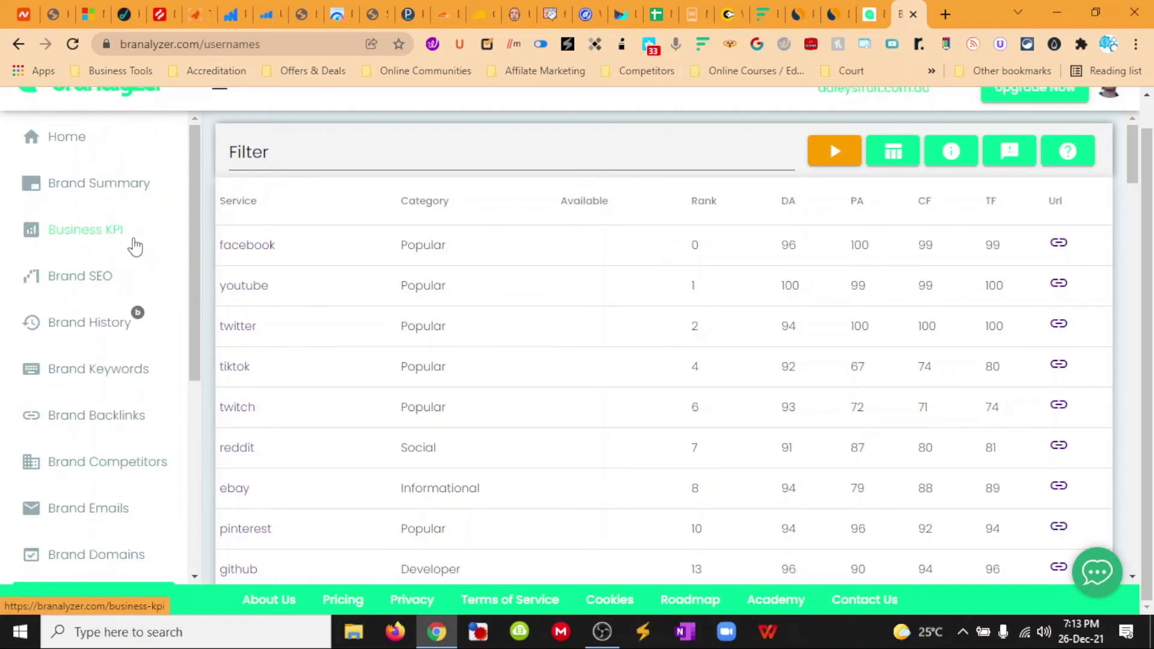
- View the Brand SEO metrics showing MOZ DA 46, PA 46 and Majestic CF 35, TF 39
{"action": "left_click", "coordinate": [98, 370]}
{"action": "left_click", "coordinate": [97, 415]}
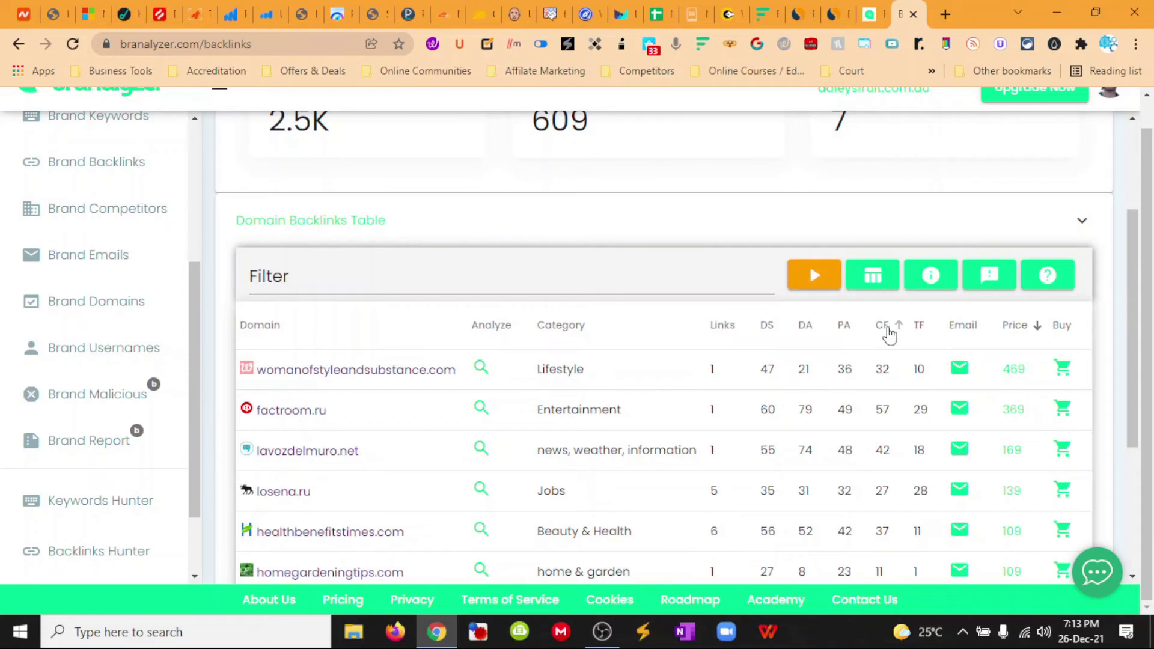
{"action": "scroll", "coordinate": [90, 271], "scroll_direction": "up", "scroll_amount": 3}
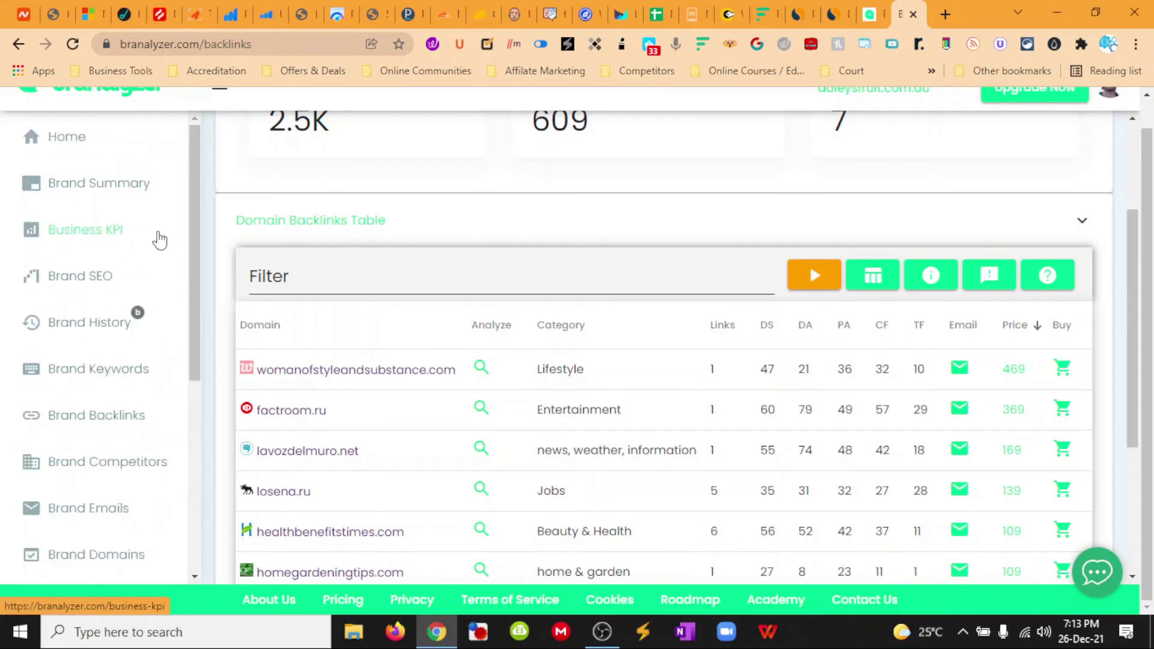
{"action": "left_click", "coordinate": [80, 276]}
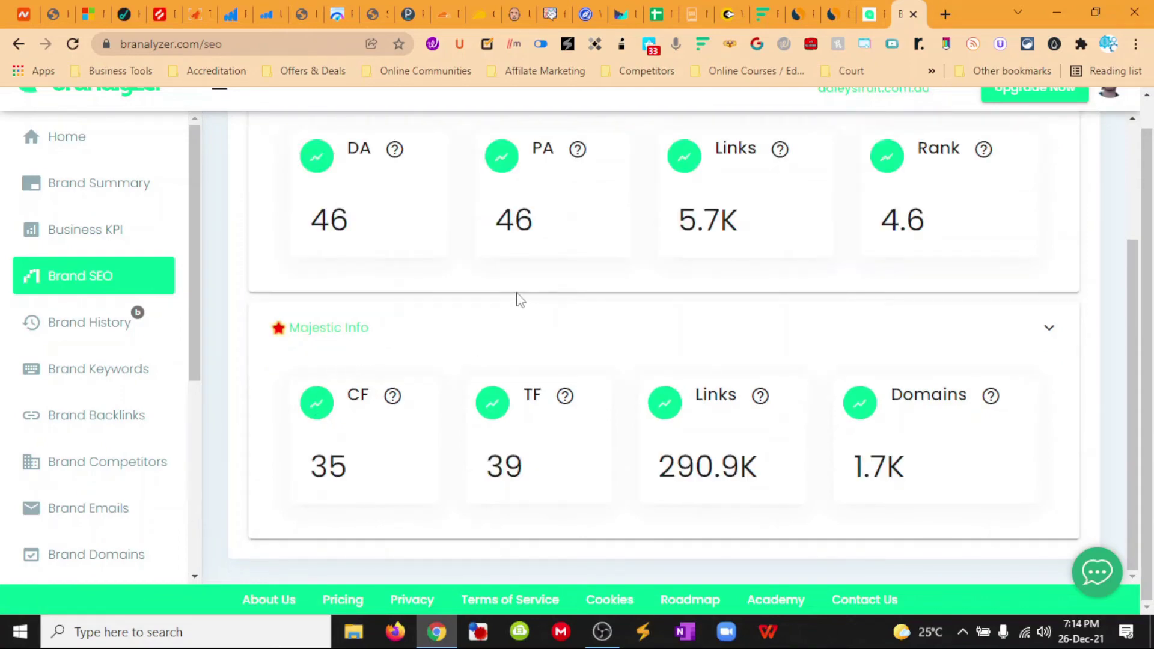
{"action": "scroll", "coordinate": [342, 415], "scroll_direction": "up", "scroll_amount": 3}
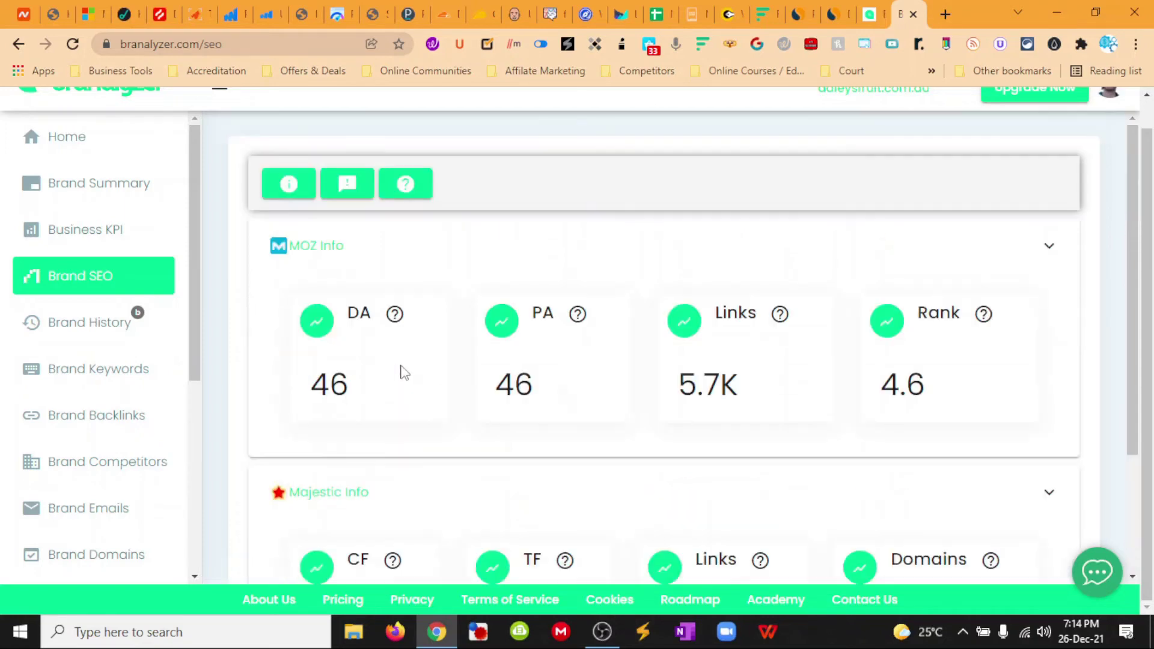
{"action": "scroll", "coordinate": [140, 469], "scroll_direction": "down", "scroll_amount": 2}
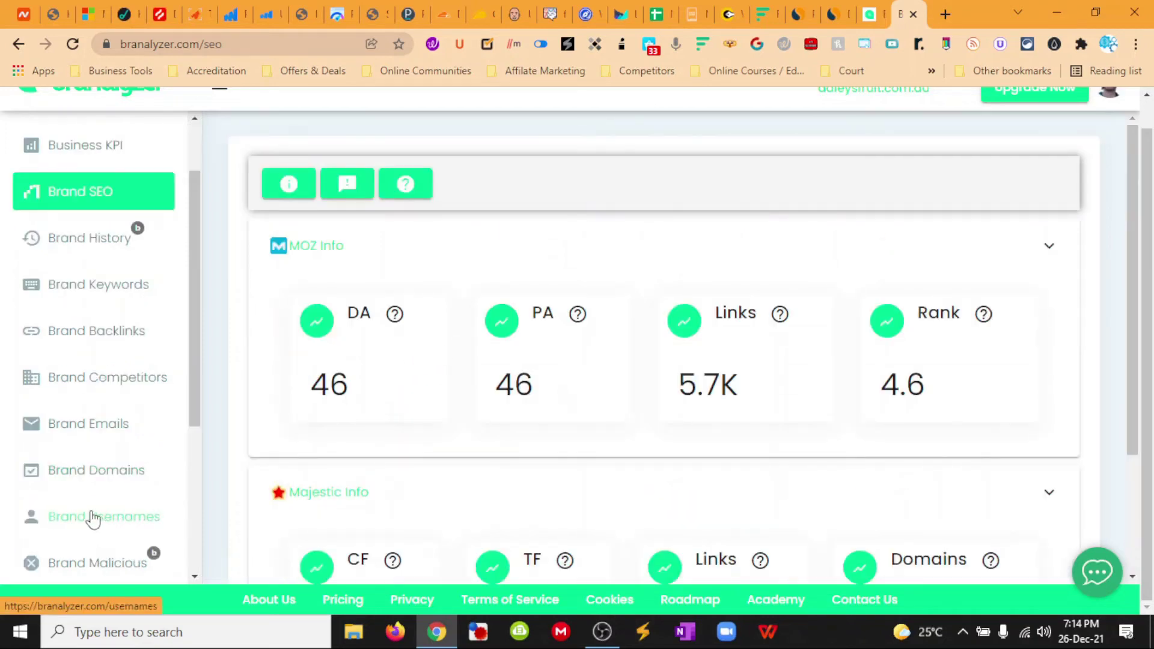
{"action": "scroll", "coordinate": [88, 526], "scroll_direction": "down", "scroll_amount": 2}
- Review the Brand Malicious check with risk score 0, then the full Brand Report dated 2021-11-26
{"action": "left_click", "coordinate": [97, 481]}
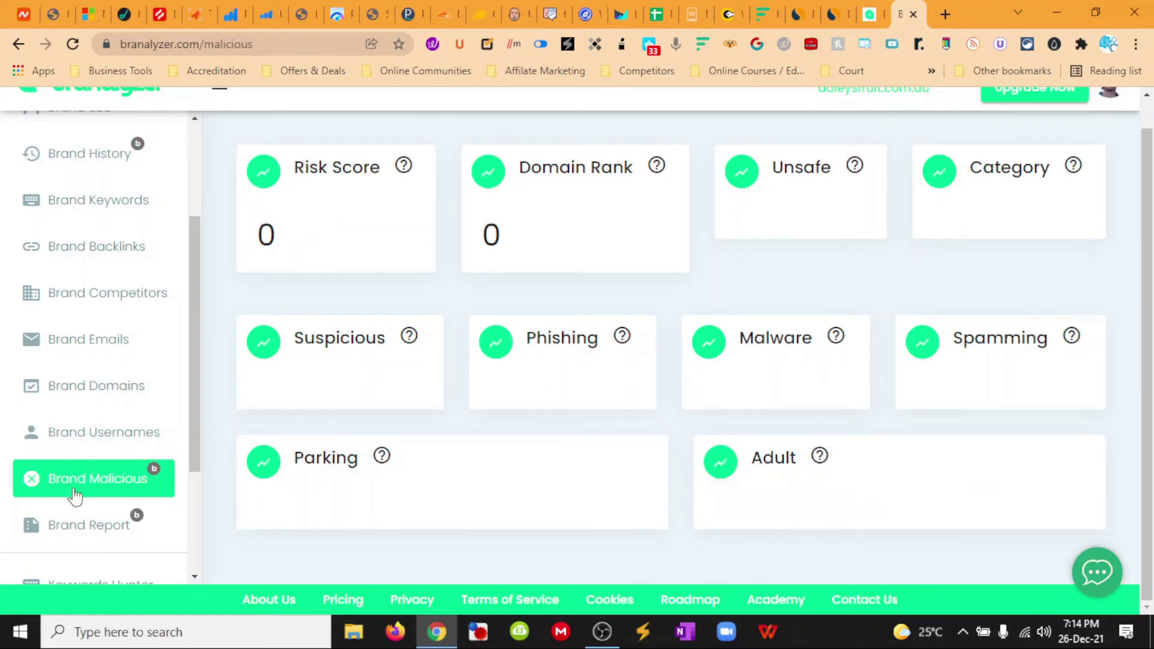
{"action": "left_click", "coordinate": [68, 527]}
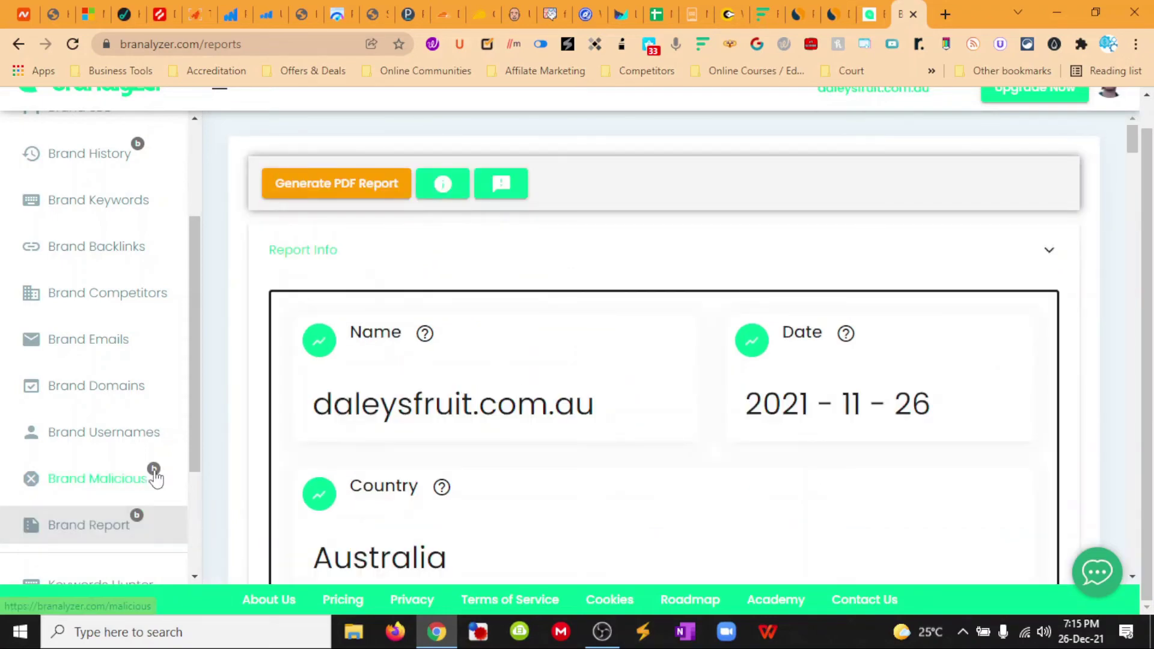
{"action": "scroll", "coordinate": [334, 354], "scroll_direction": "down", "scroll_amount": 2}
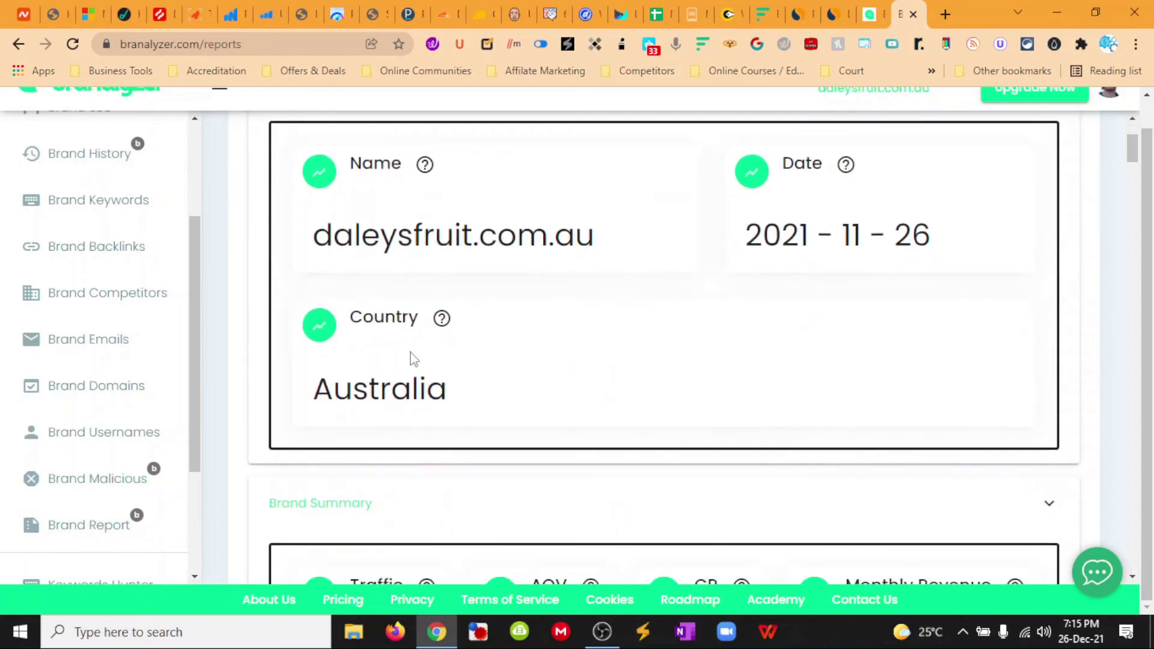
{"action": "scroll", "coordinate": [683, 349], "scroll_direction": "down", "scroll_amount": 3}
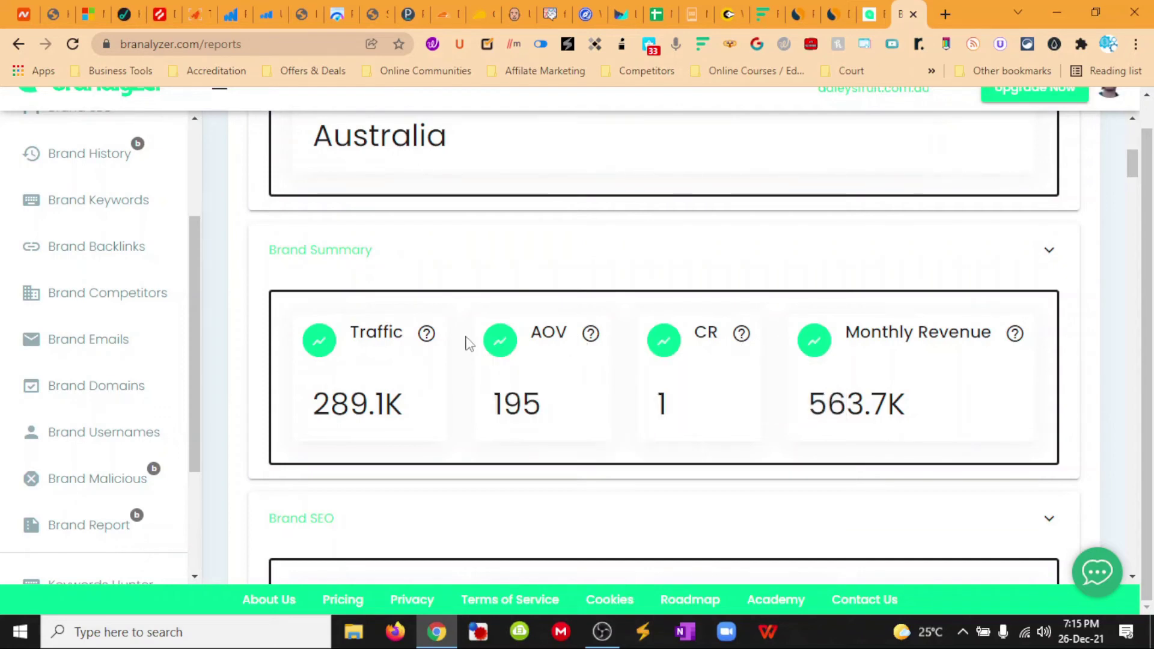
{"action": "mouse_move", "coordinate": [426, 334]}
{"action": "scroll", "coordinate": [663, 337], "scroll_direction": "down", "scroll_amount": 3}
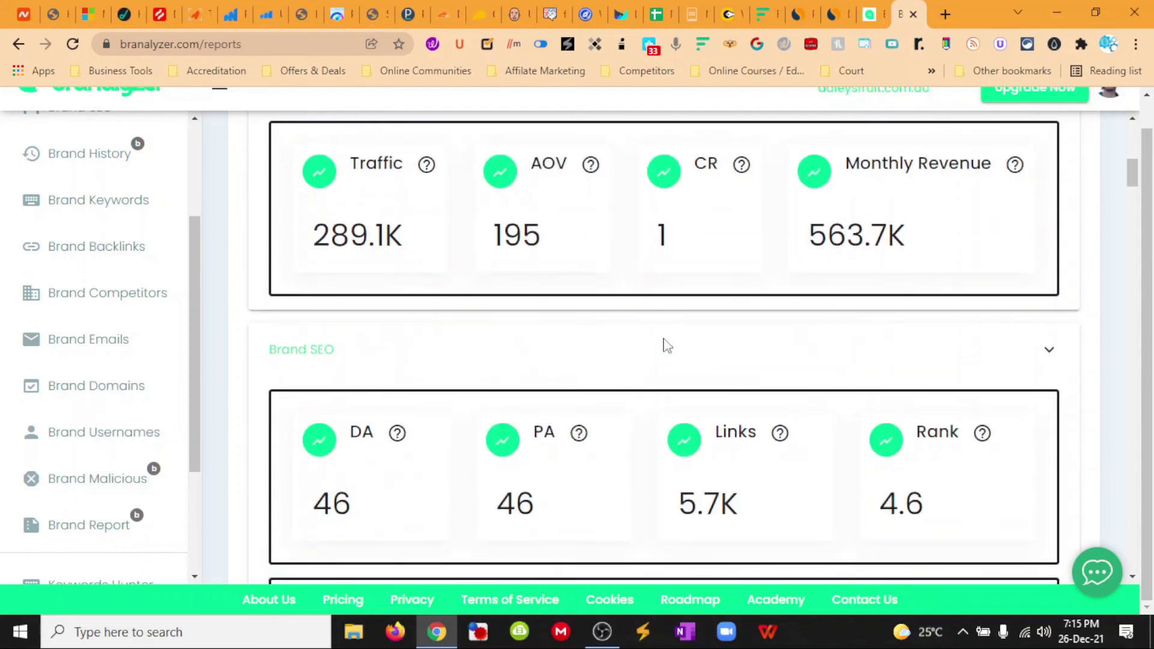
{"action": "scroll", "coordinate": [758, 337], "scroll_direction": "down", "scroll_amount": 2}
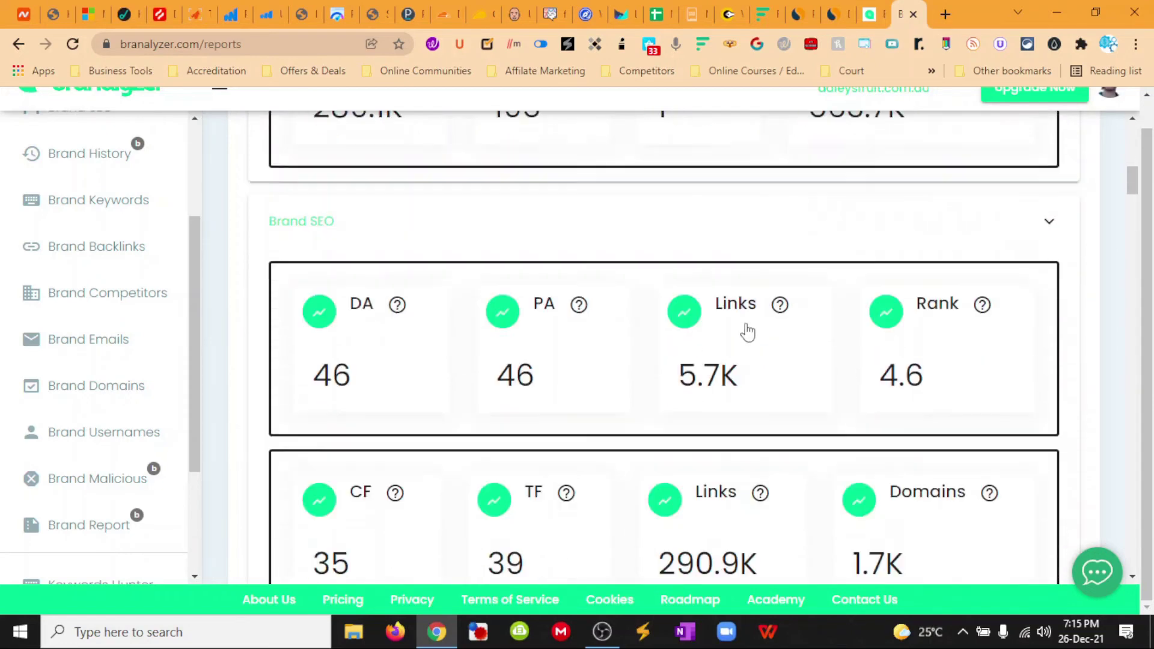
{"action": "scroll", "coordinate": [594, 336], "scroll_direction": "down", "scroll_amount": 3}
{"action": "scroll", "coordinate": [594, 336], "scroll_direction": "down", "scroll_amount": 4}
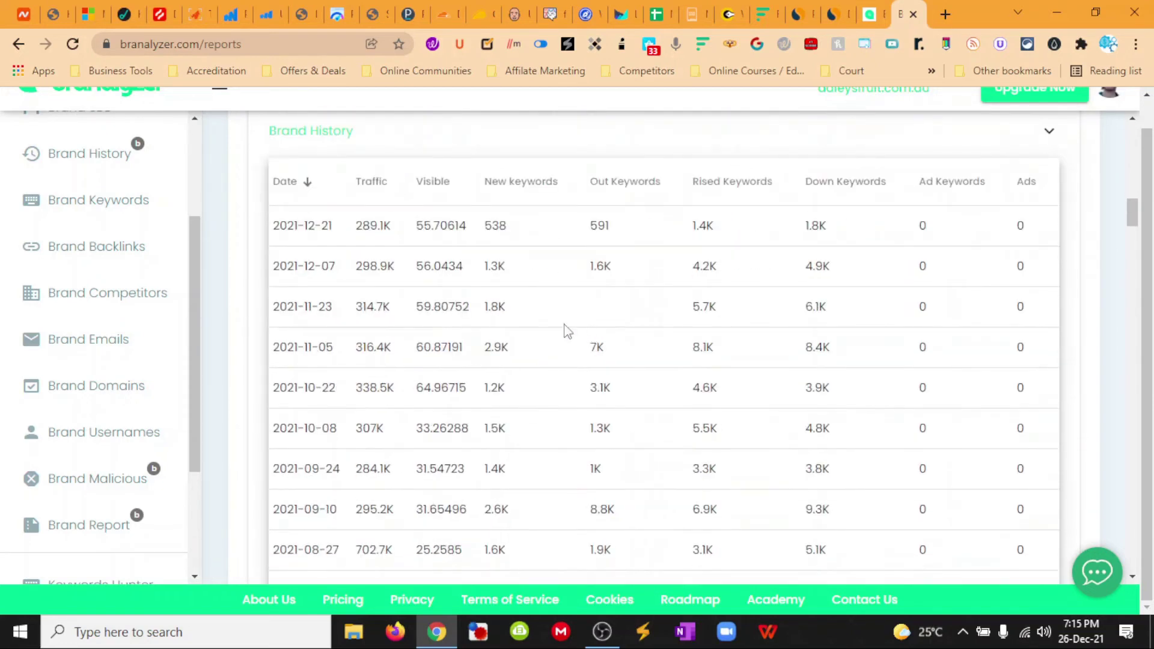
{"action": "scroll", "coordinate": [567, 331], "scroll_direction": "down", "scroll_amount": 4}
{"action": "scroll", "coordinate": [568, 331], "scroll_direction": "down", "scroll_amount": 3}
{"action": "scroll", "coordinate": [567, 331], "scroll_direction": "down", "scroll_amount": 4}
{"action": "scroll", "coordinate": [567, 331], "scroll_direction": "down", "scroll_amount": 4}
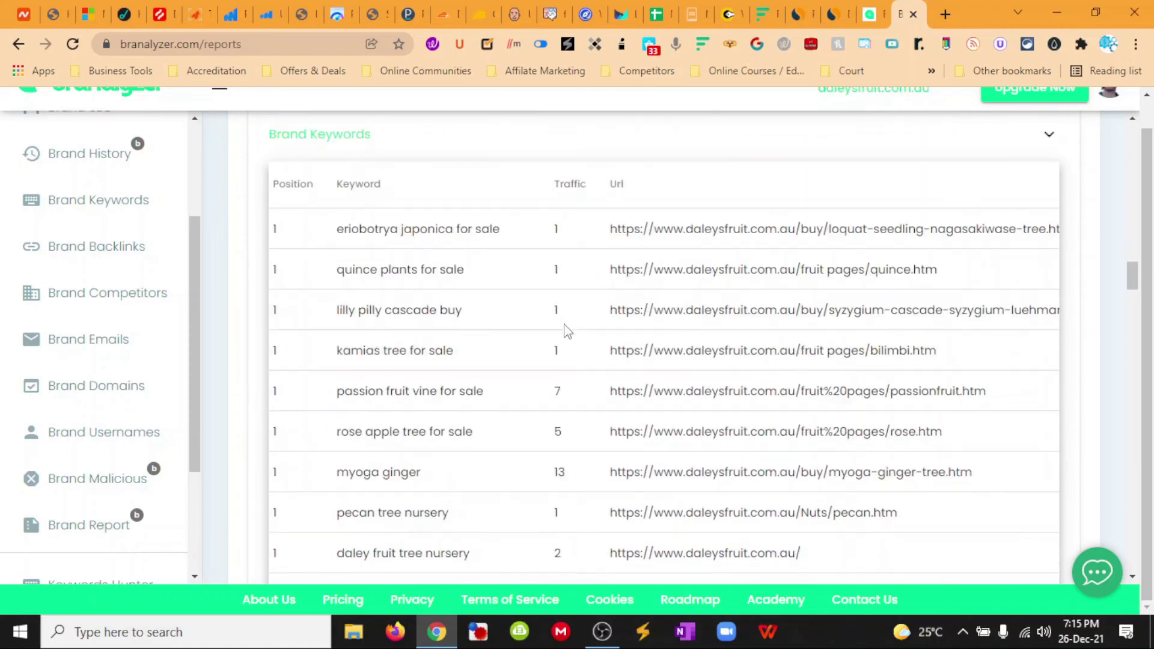
{"action": "scroll", "coordinate": [567, 331], "scroll_direction": "down", "scroll_amount": 4}
{"action": "scroll", "coordinate": [567, 332], "scroll_direction": "down", "scroll_amount": 4}
{"action": "scroll", "coordinate": [568, 331], "scroll_direction": "down", "scroll_amount": 3}
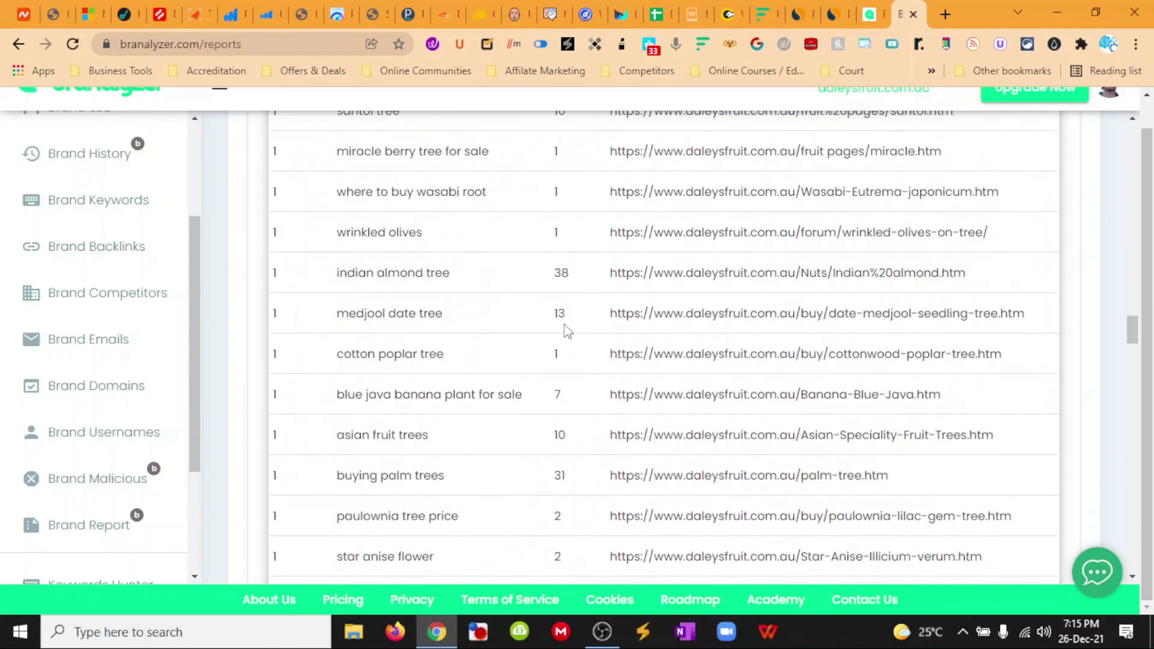
{"action": "scroll", "coordinate": [568, 330], "scroll_direction": "down", "scroll_amount": 3}
{"action": "scroll", "coordinate": [568, 331], "scroll_direction": "down", "scroll_amount": 4}
{"action": "scroll", "coordinate": [568, 331], "scroll_direction": "down", "scroll_amount": 4}
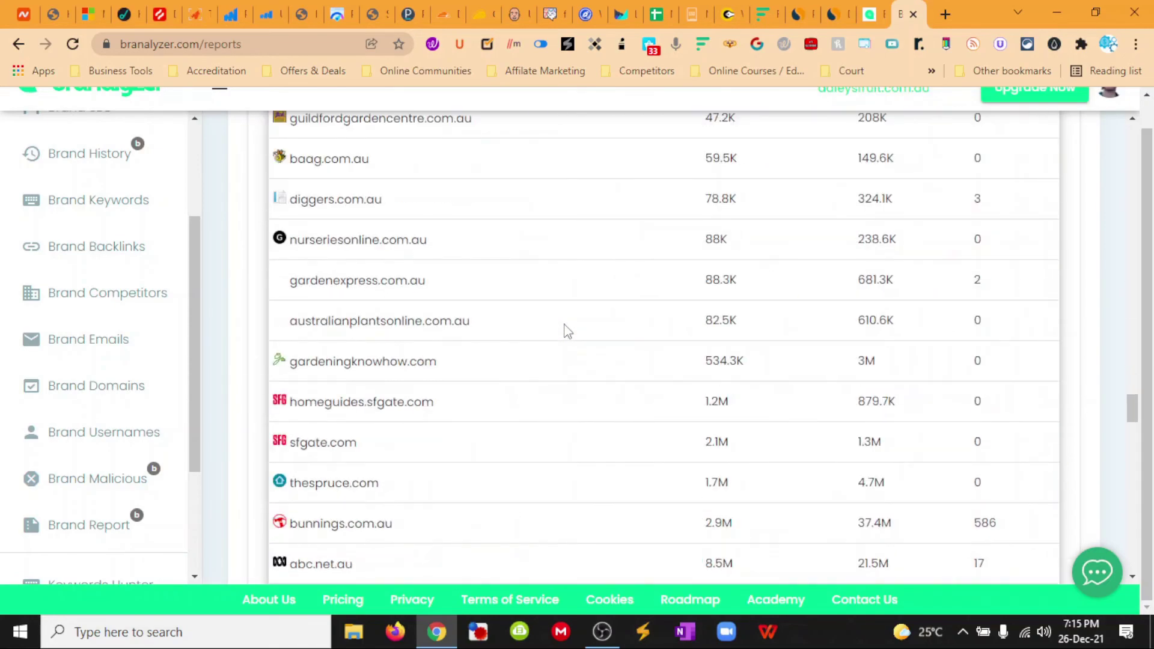
{"action": "scroll", "coordinate": [568, 331], "scroll_direction": "down", "scroll_amount": 4}
{"action": "scroll", "coordinate": [567, 330], "scroll_direction": "down", "scroll_amount": 4}
{"action": "scroll", "coordinate": [567, 331], "scroll_direction": "down", "scroll_amount": 2}
{"action": "scroll", "coordinate": [567, 331], "scroll_direction": "down", "scroll_amount": 4}
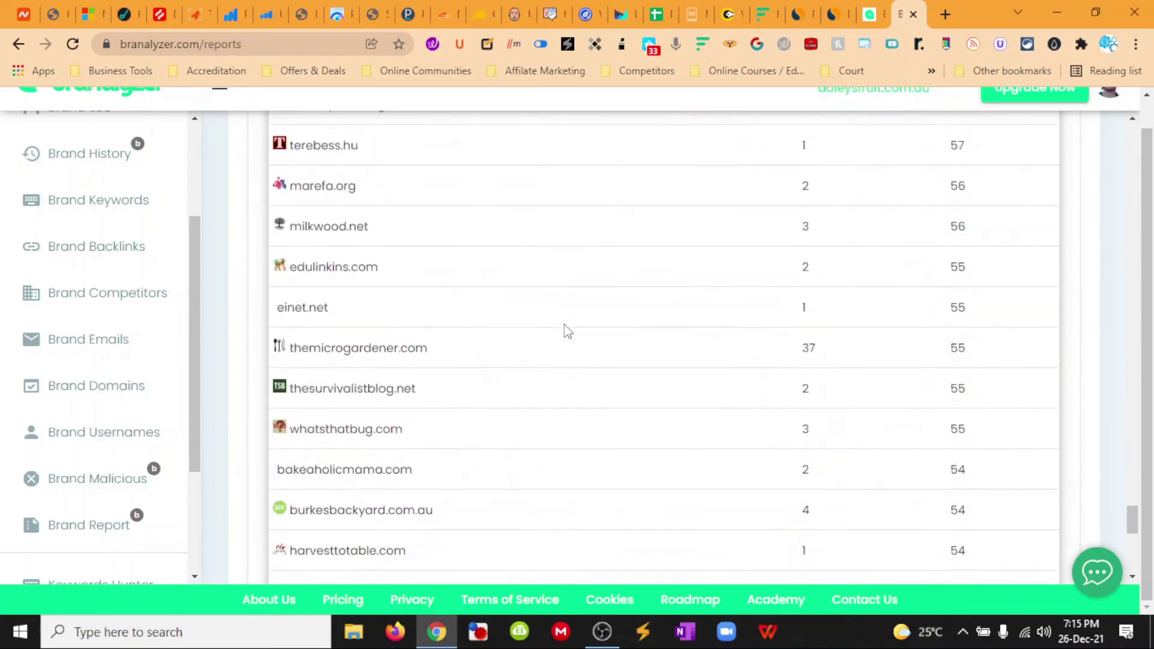
{"action": "scroll", "coordinate": [567, 331], "scroll_direction": "down", "scroll_amount": 4}
{"action": "scroll", "coordinate": [567, 331], "scroll_direction": "down", "scroll_amount": 3}
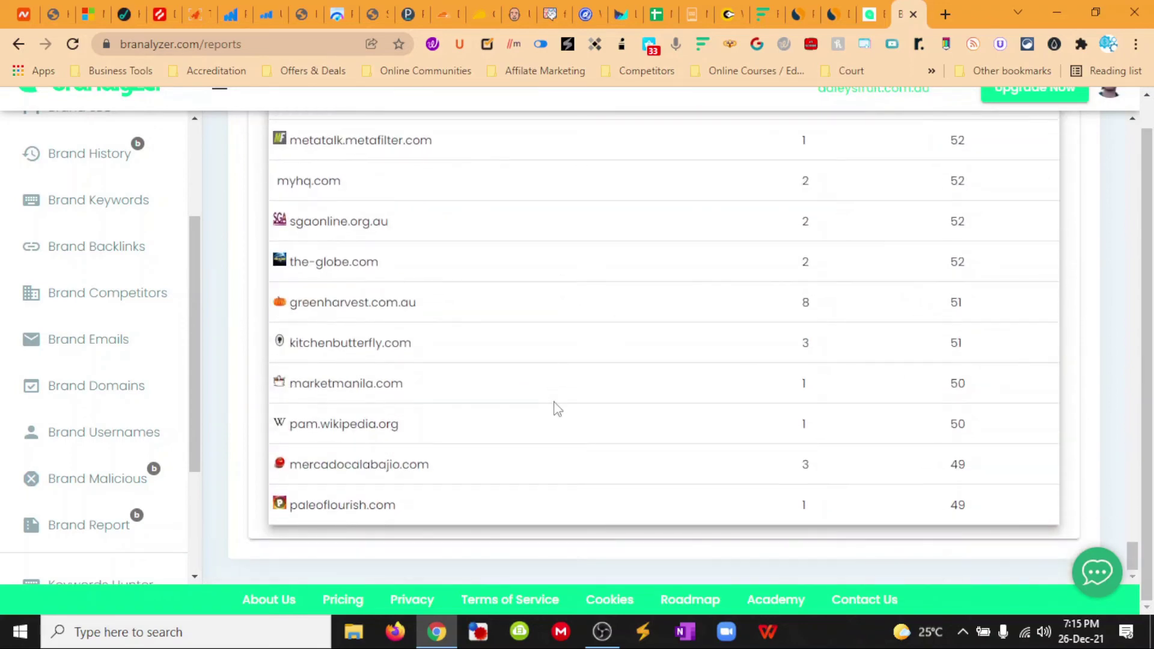
{"action": "scroll", "coordinate": [133, 404], "scroll_direction": "down", "scroll_amount": 3}
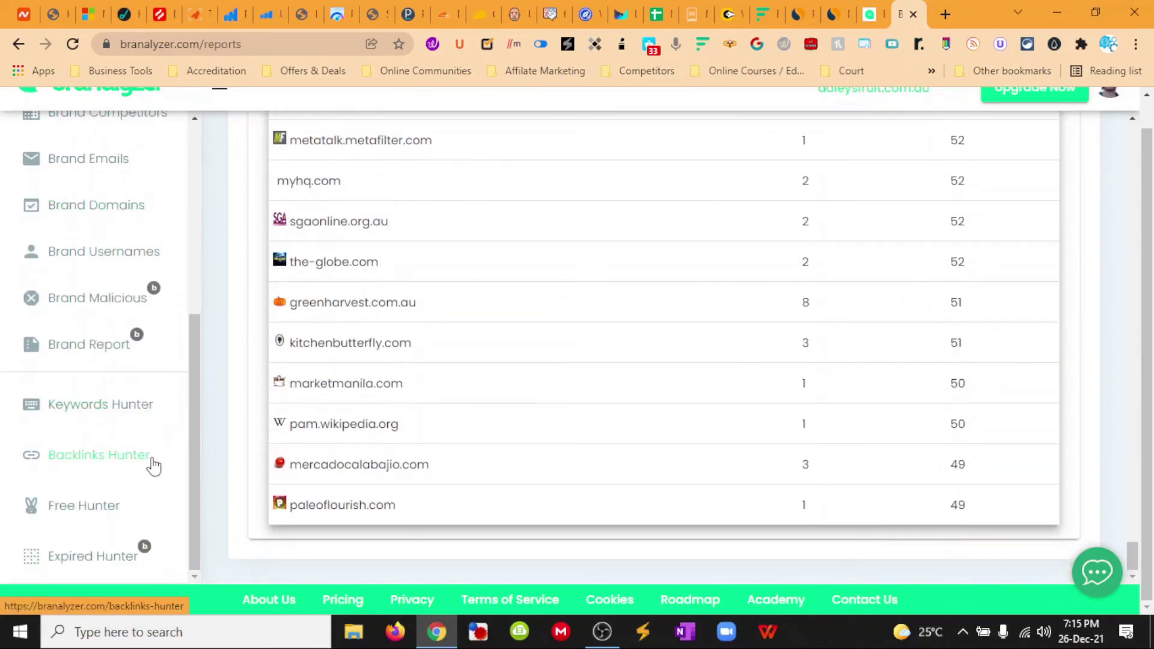
- Run a Keywords Hunter search for 'food forest' in Australia and browse the ranking sites
{"action": "left_click", "coordinate": [137, 407]}
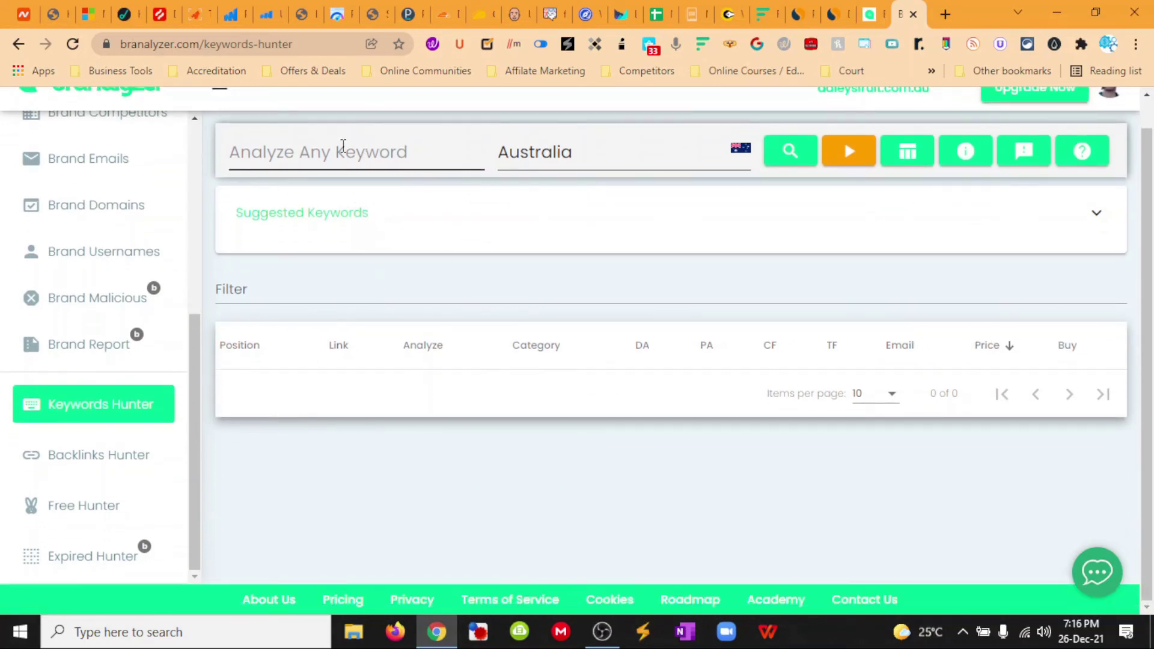
{"action": "type", "text": "food forest"}
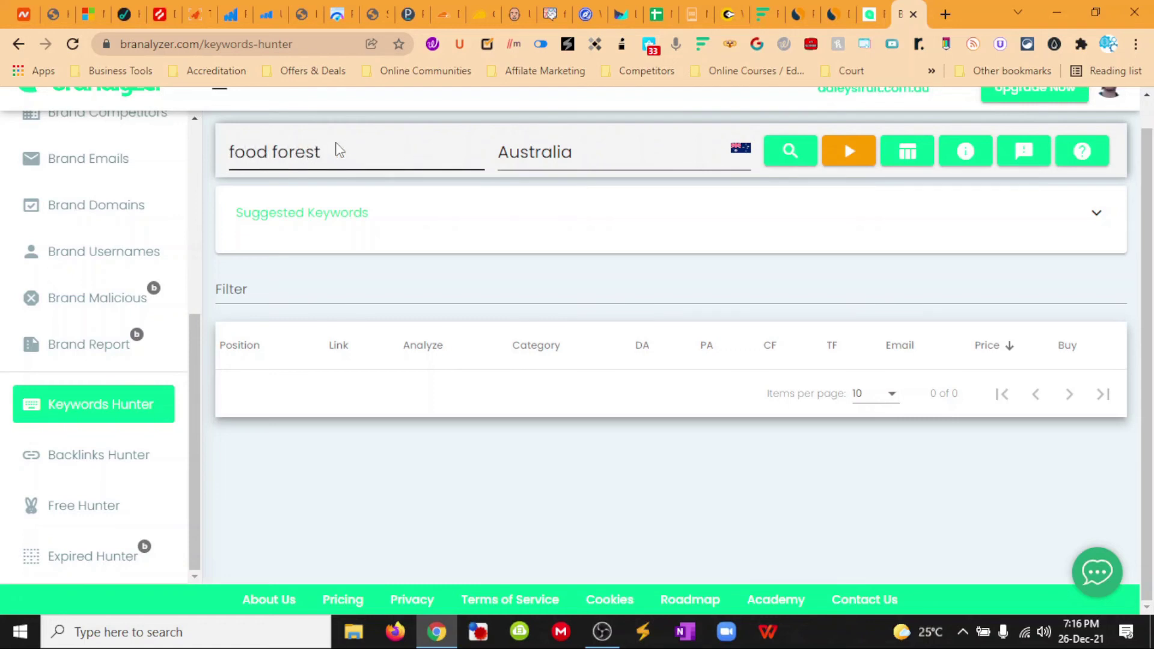
{"action": "key", "text": "Return"}
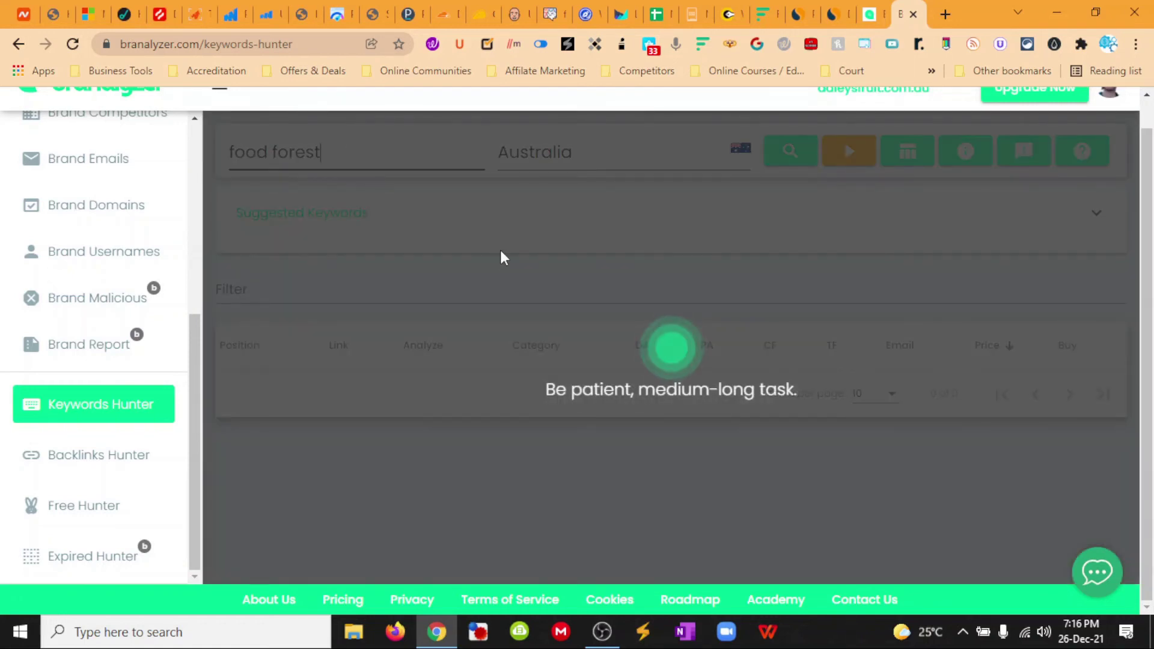
{"action": "left_click", "coordinate": [99, 455]}
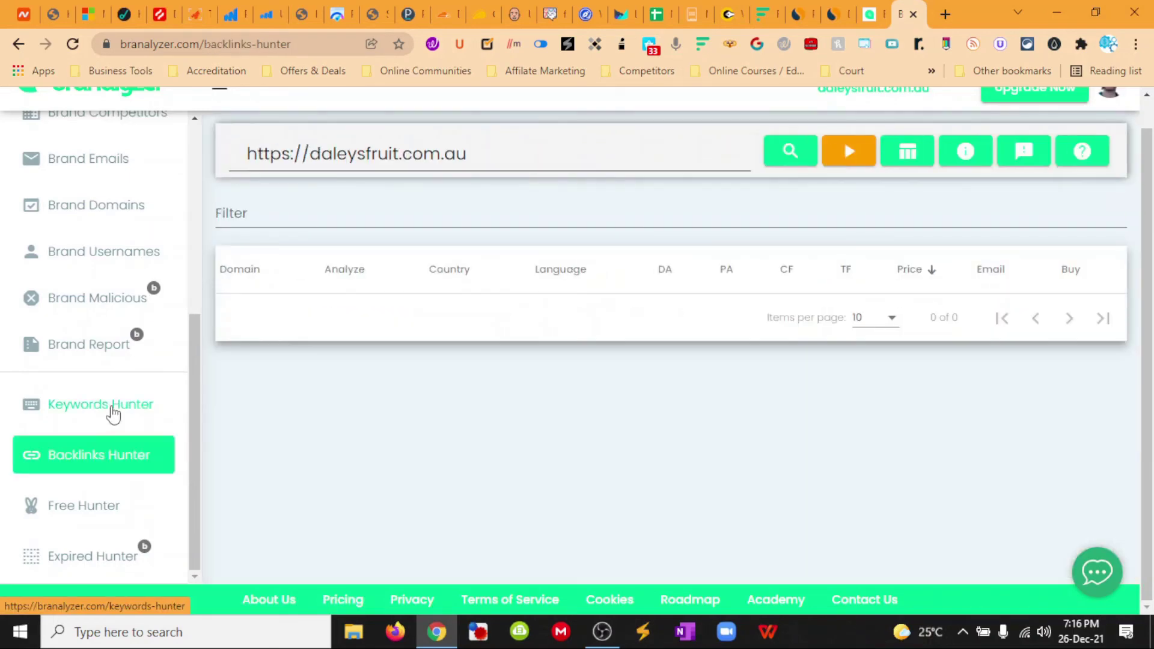
{"action": "left_click", "coordinate": [114, 406]}
{"action": "left_click", "coordinate": [328, 154]}
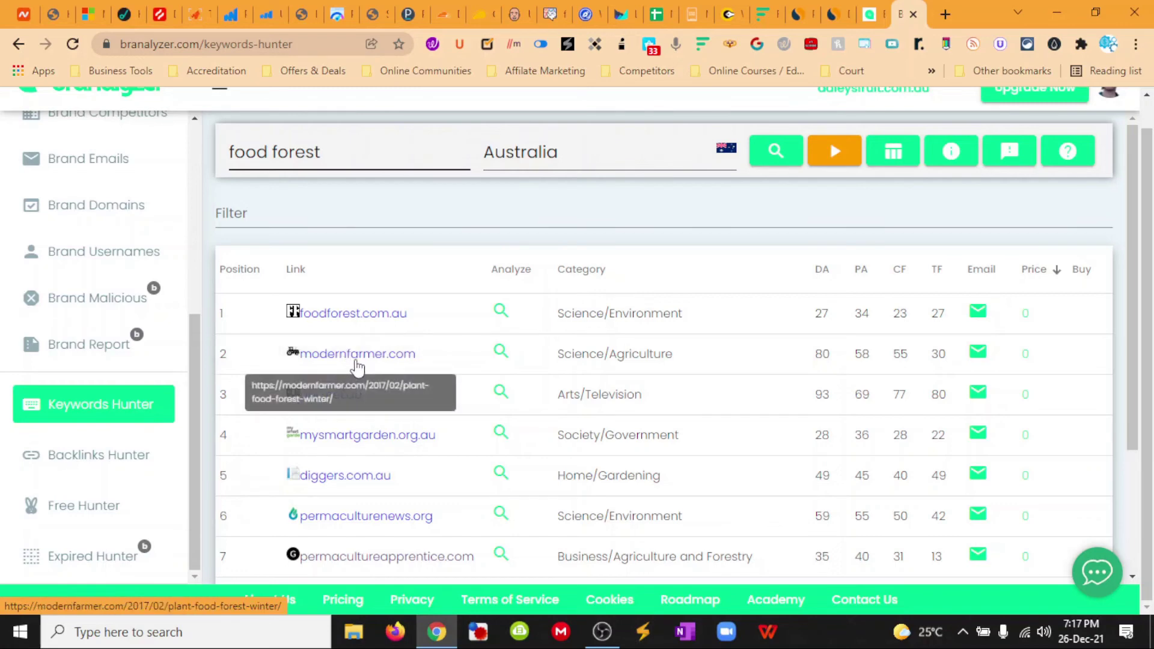
{"action": "left_click", "coordinate": [360, 158]}
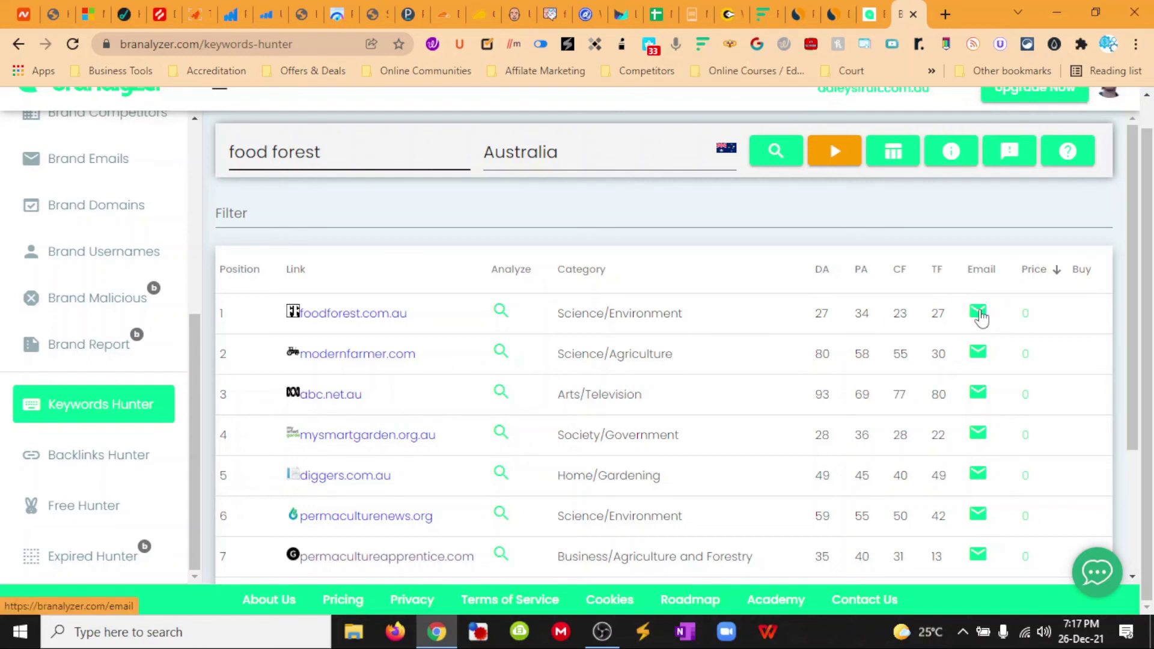
{"action": "scroll", "coordinate": [1068, 357], "scroll_direction": "down", "scroll_amount": 2}
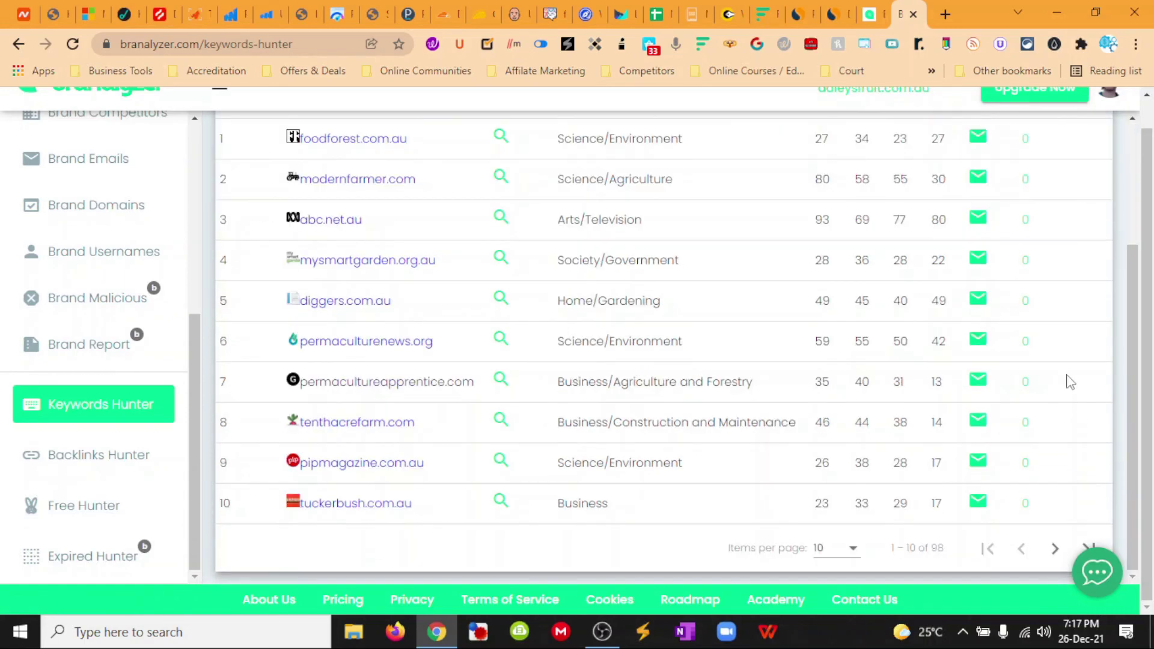
{"action": "scroll", "coordinate": [1070, 382], "scroll_direction": "up", "scroll_amount": 2}
{"action": "scroll", "coordinate": [974, 406], "scroll_direction": "up", "scroll_amount": 2}
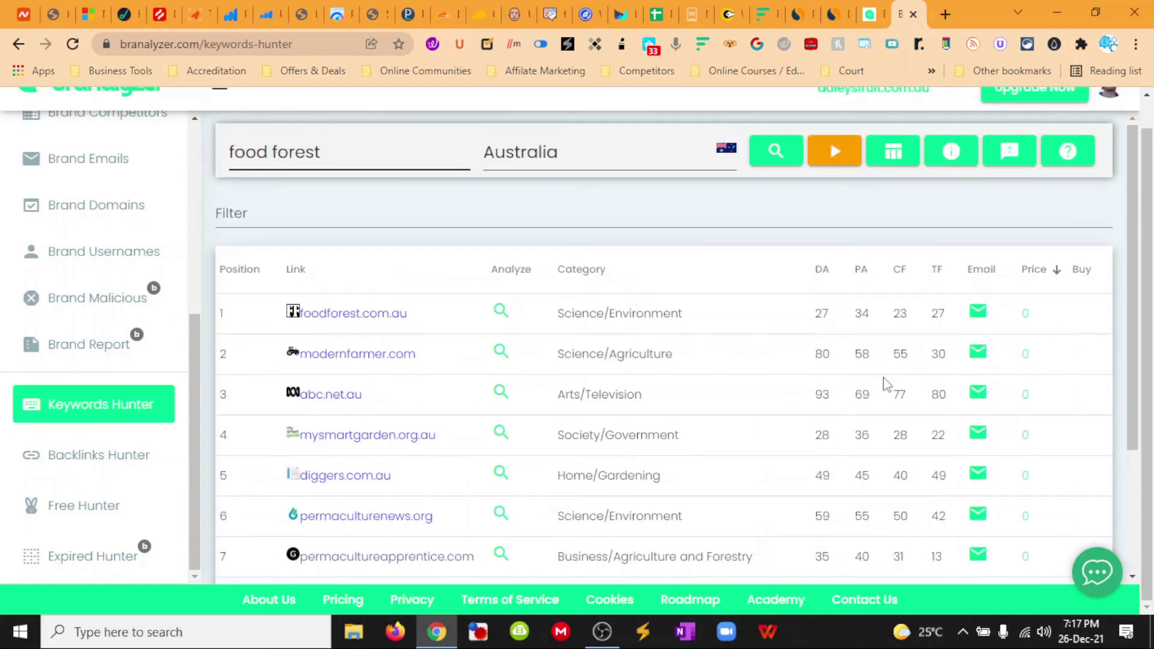
{"action": "scroll", "coordinate": [886, 385], "scroll_direction": "down", "scroll_amount": 1}
{"action": "scroll", "coordinate": [887, 385], "scroll_direction": "up", "scroll_amount": 1}
{"action": "scroll", "coordinate": [779, 387], "scroll_direction": "down", "scroll_amount": 1}
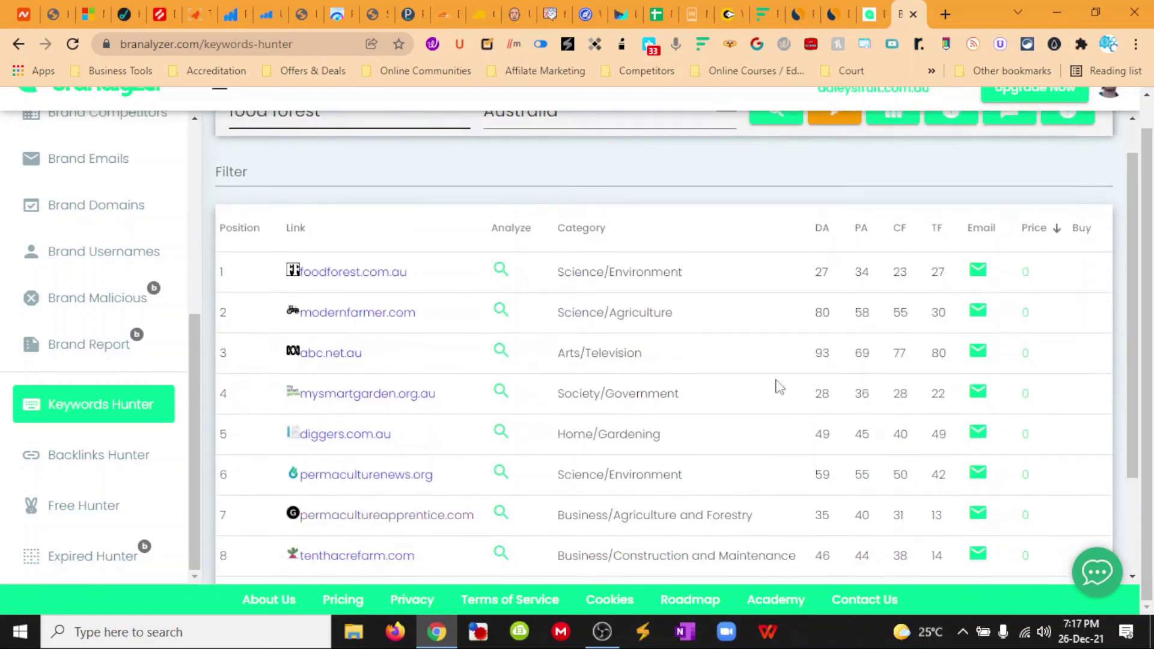
{"action": "scroll", "coordinate": [780, 386], "scroll_direction": "up", "scroll_amount": 1}
- Search Free Hunter for daleysfruit.com.au, listing eight domains including publons.com and minerals.net
{"action": "left_click", "coordinate": [100, 454]}
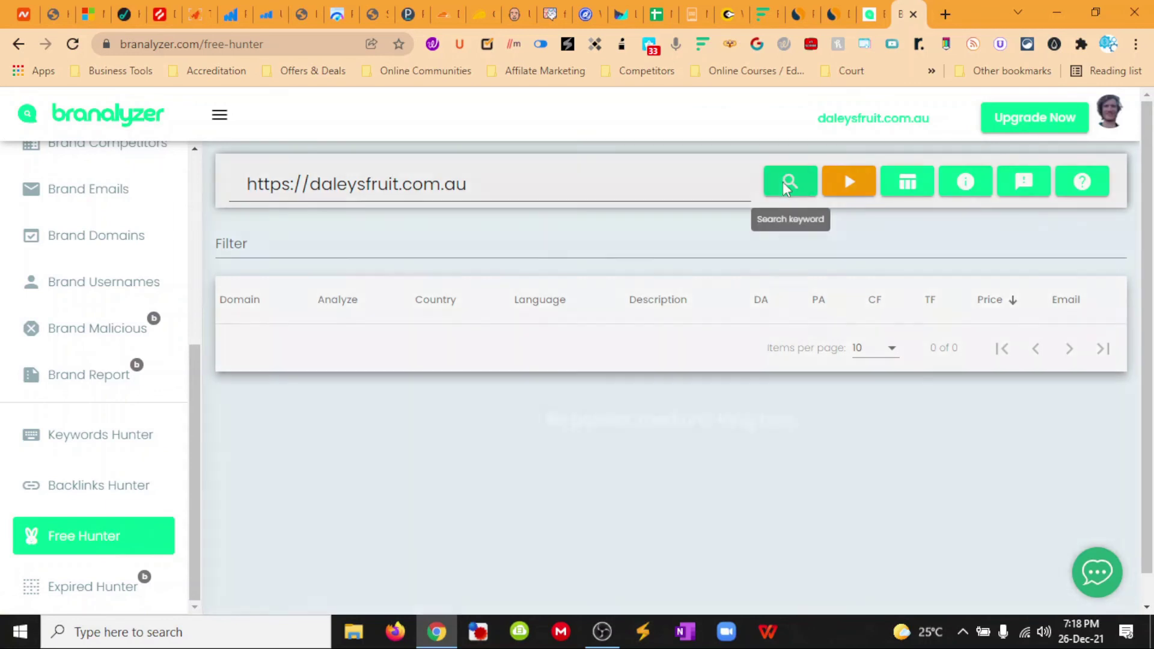
{"action": "left_click", "coordinate": [783, 181]}
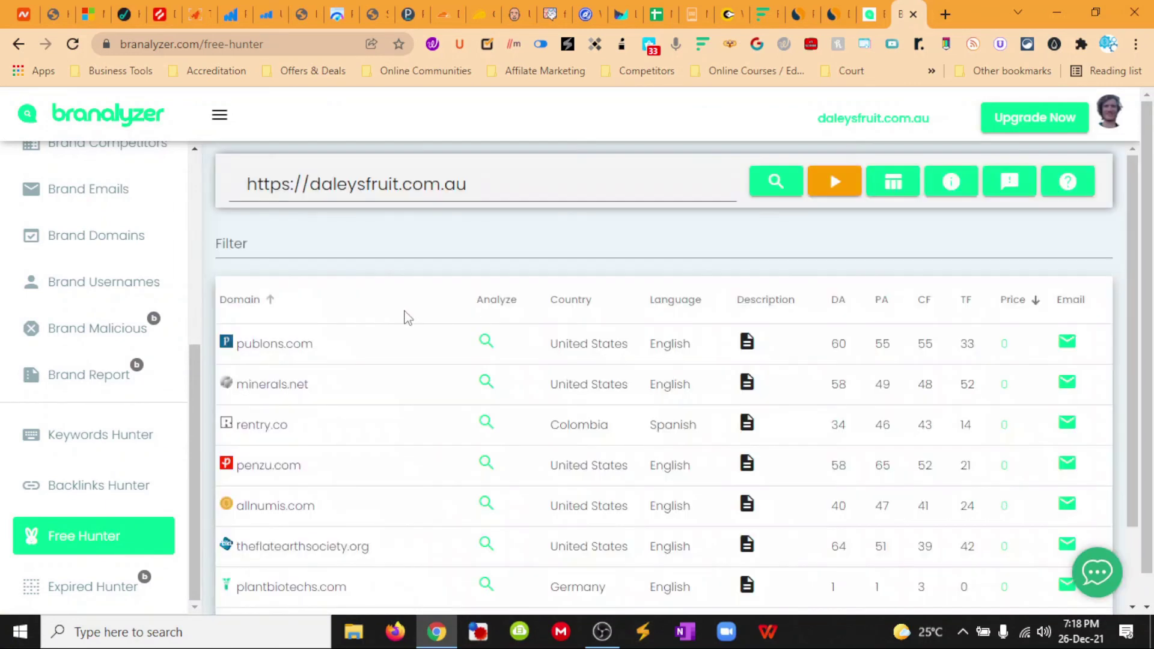
{"action": "scroll", "coordinate": [407, 337], "scroll_direction": "down", "scroll_amount": 1}
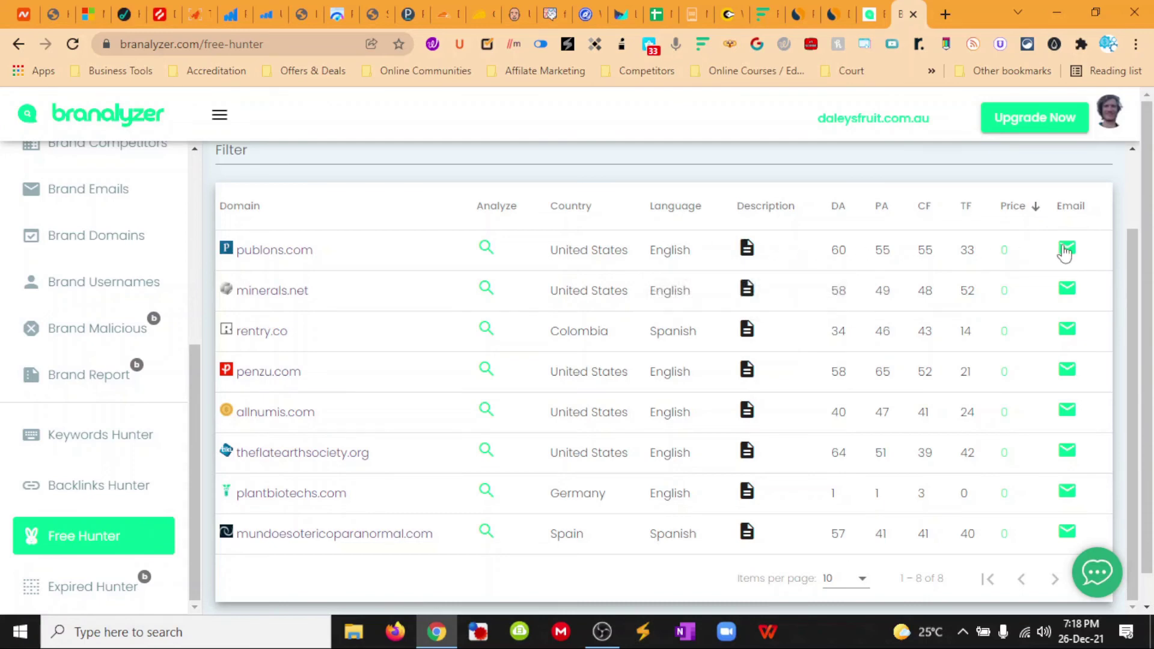
{"action": "scroll", "coordinate": [353, 251], "scroll_direction": "up", "scroll_amount": 1}
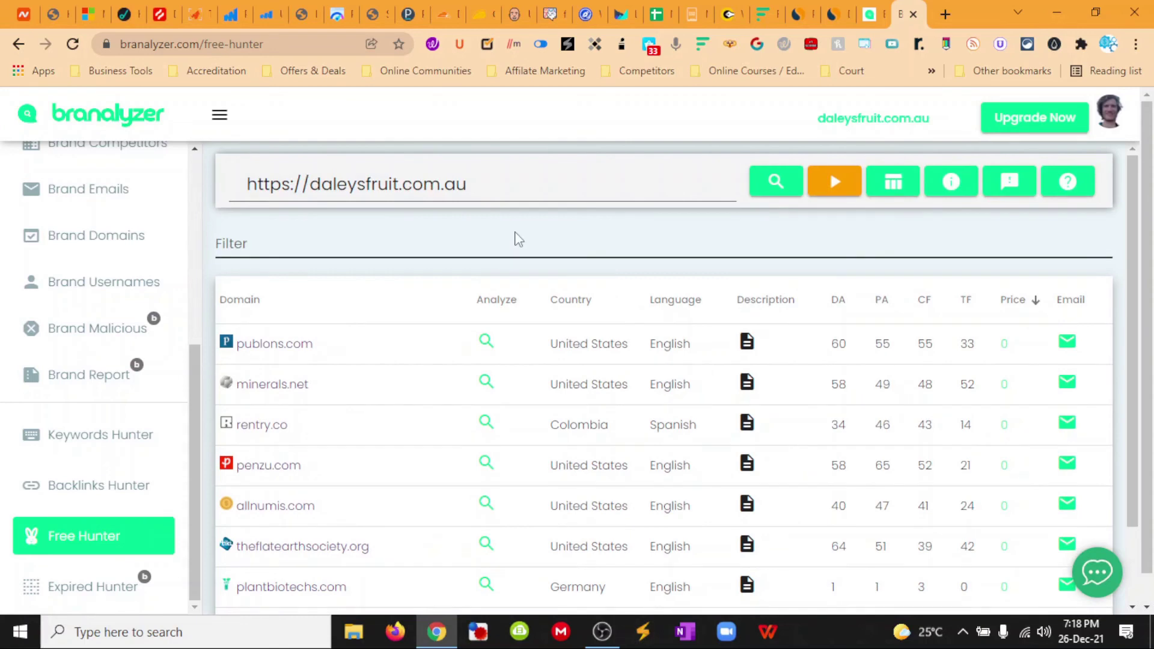
{"action": "scroll", "coordinate": [515, 241], "scroll_direction": "down", "scroll_amount": 1}
{"action": "scroll", "coordinate": [519, 241], "scroll_direction": "down", "scroll_amount": 1}
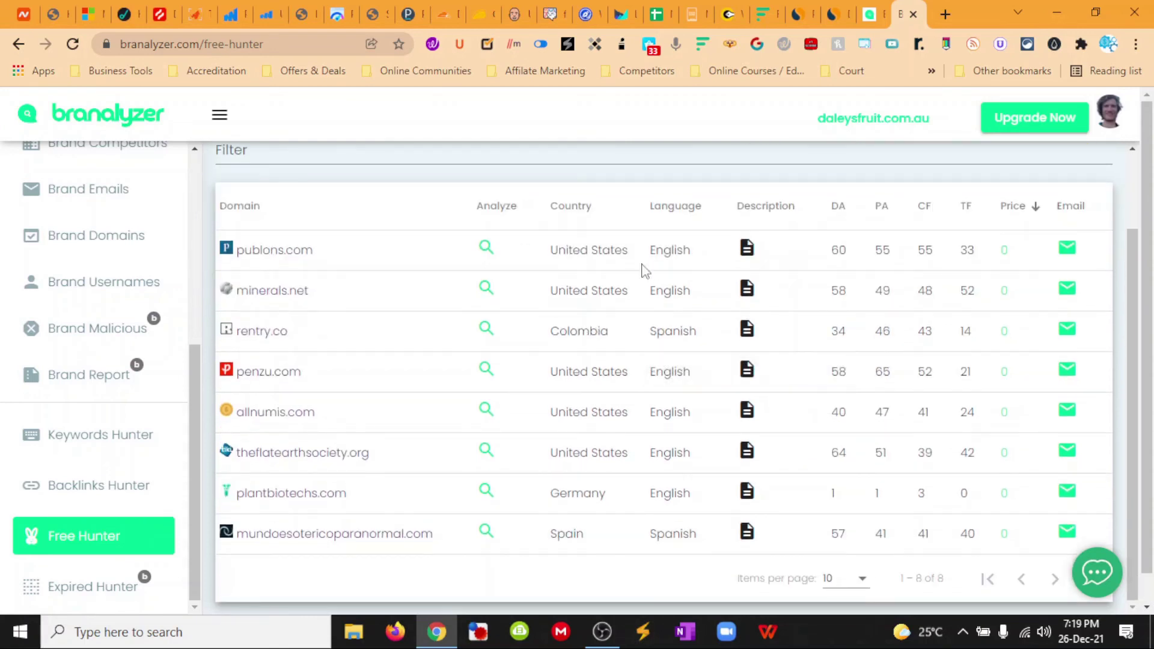
{"action": "scroll", "coordinate": [387, 330], "scroll_direction": "down", "scroll_amount": 1}
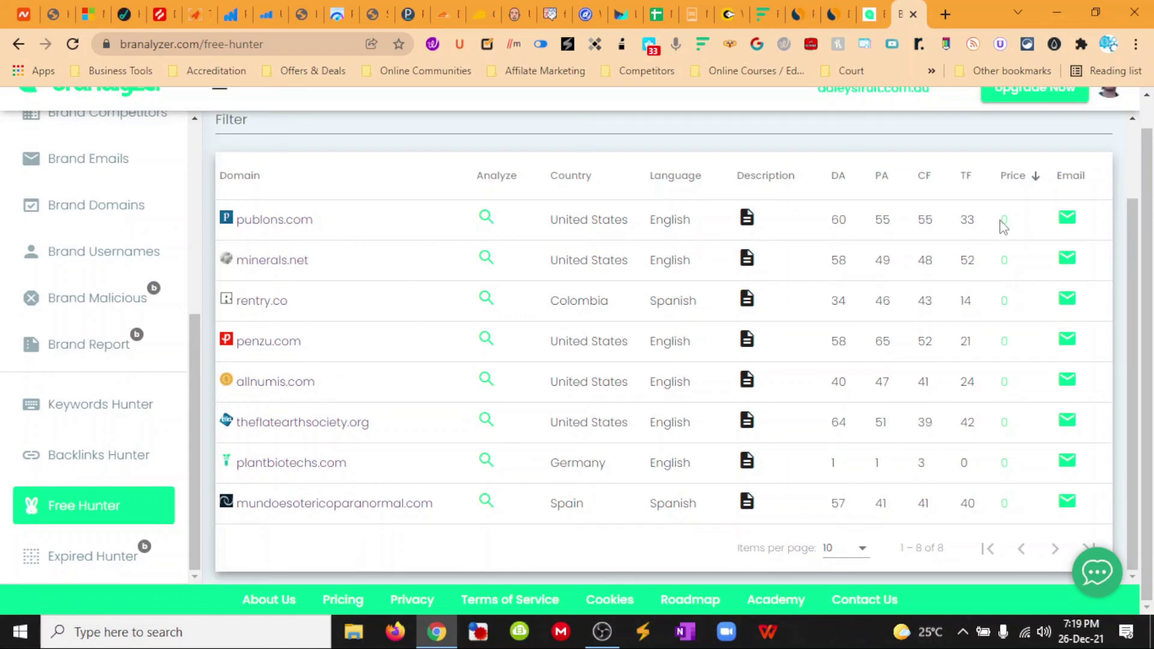
{"action": "left_click_drag", "start_coordinate": [1008, 219], "coordinate": [967, 220]}
{"action": "left_click", "coordinate": [1015, 224]}
- Look up expired domains for neilpatel.com in Expired Hunter and show 25 results per page
{"action": "mouse_move", "coordinate": [747, 218]}
{"action": "left_click", "coordinate": [95, 556]}
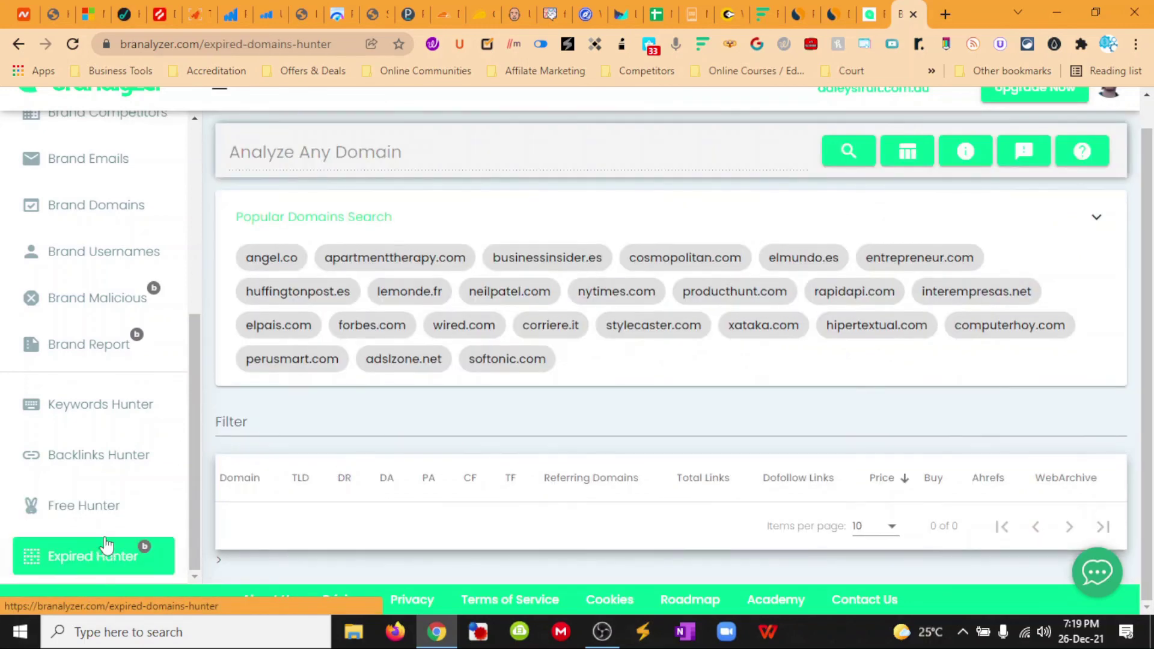
{"action": "left_click", "coordinate": [368, 421]}
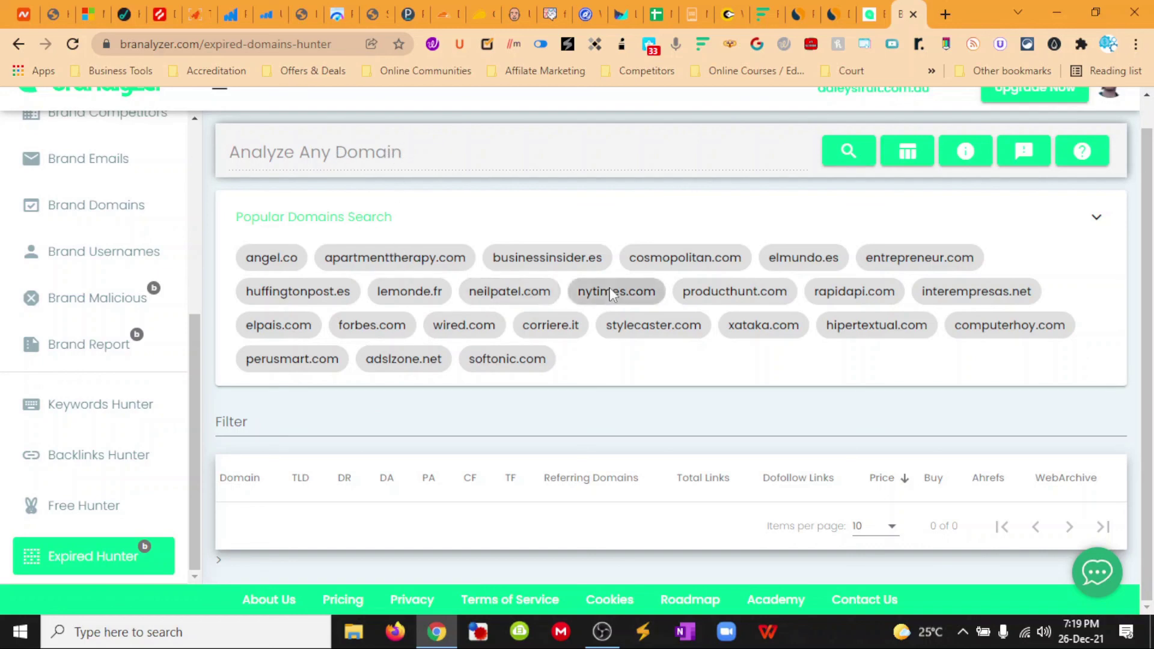
{"action": "left_click", "coordinate": [510, 291]}
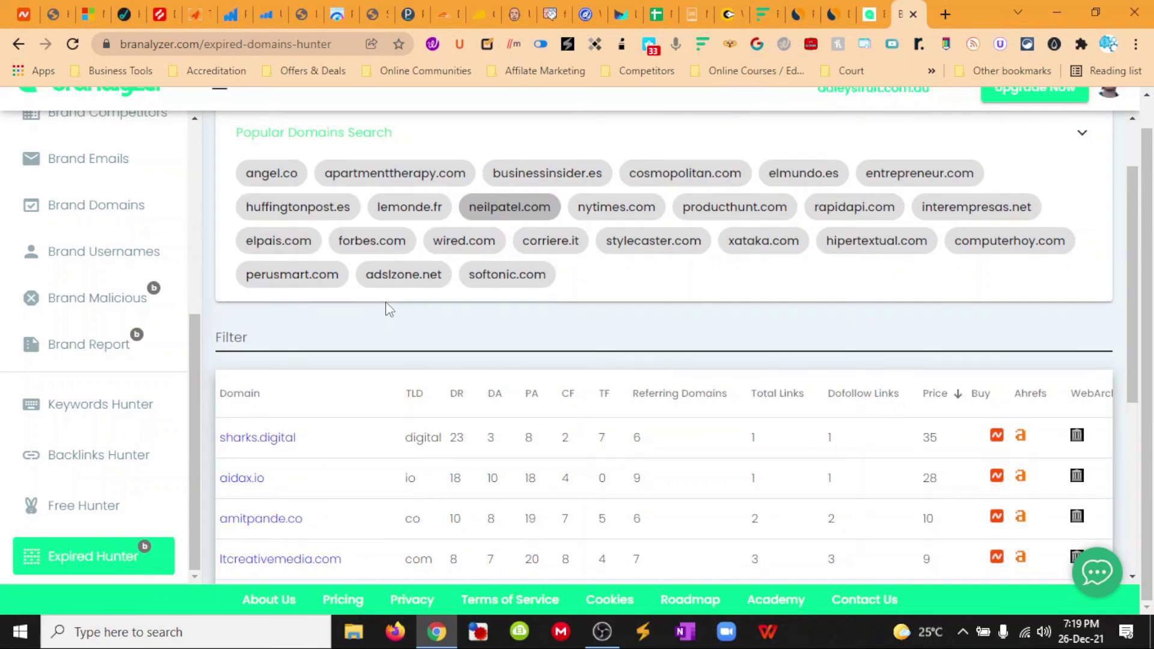
{"action": "scroll", "coordinate": [386, 309], "scroll_direction": "down", "scroll_amount": 1}
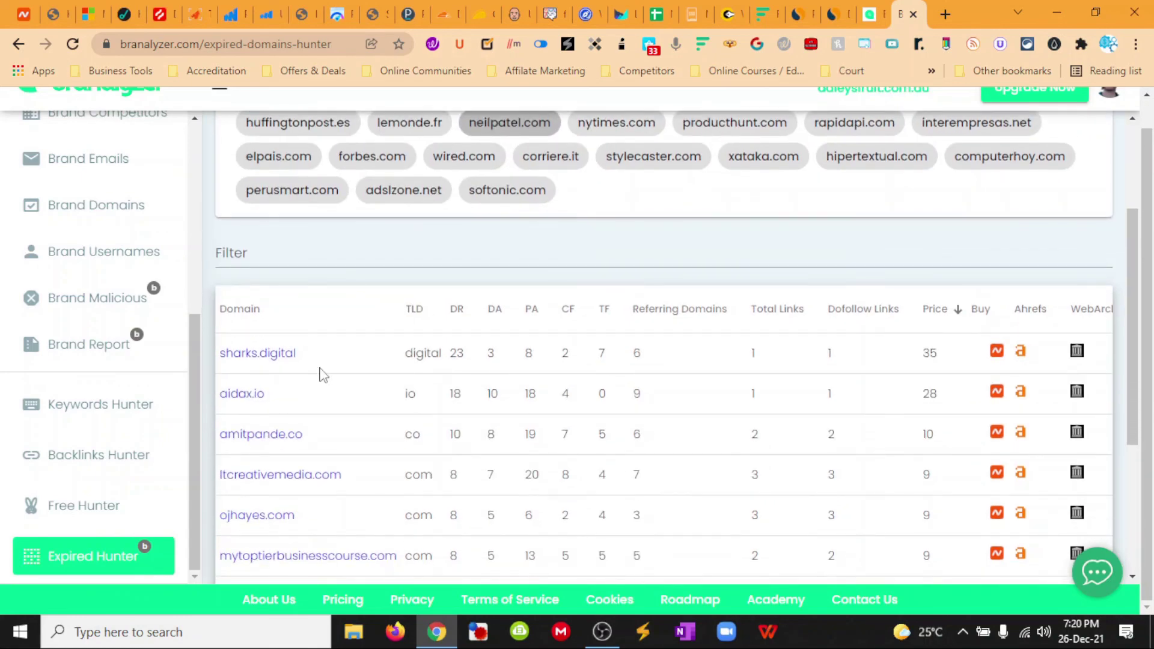
{"action": "scroll", "coordinate": [324, 374], "scroll_direction": "down", "scroll_amount": 3}
{"action": "scroll", "coordinate": [325, 374], "scroll_direction": "down", "scroll_amount": 3}
{"action": "left_click", "coordinate": [834, 513]}
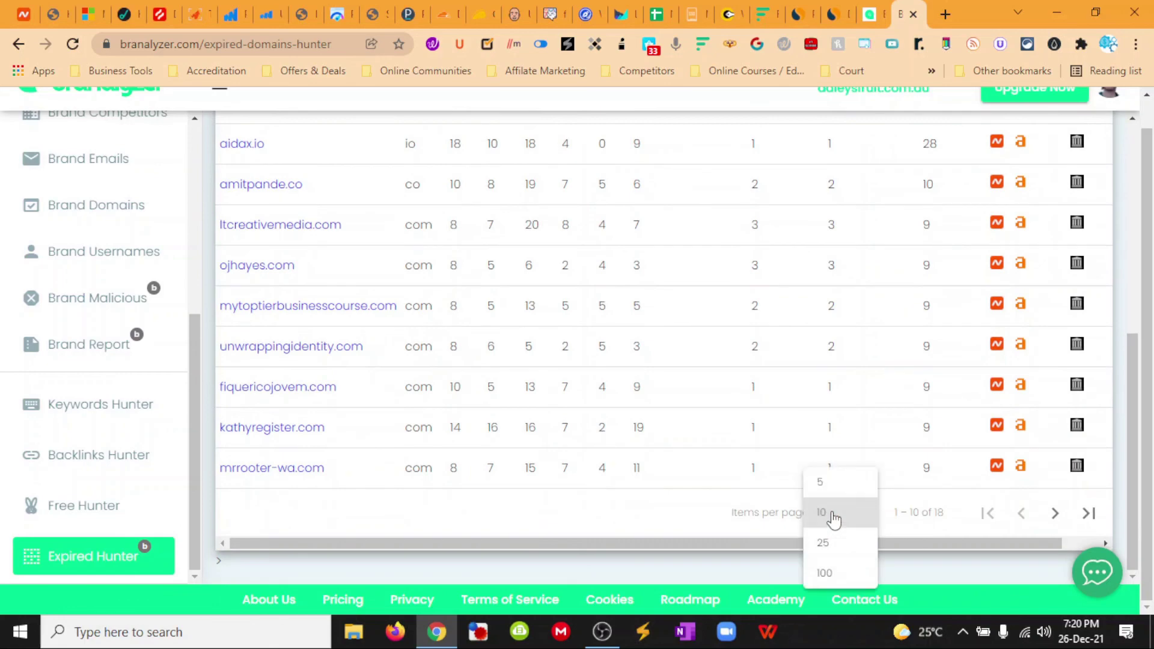
{"action": "left_click", "coordinate": [824, 542]}
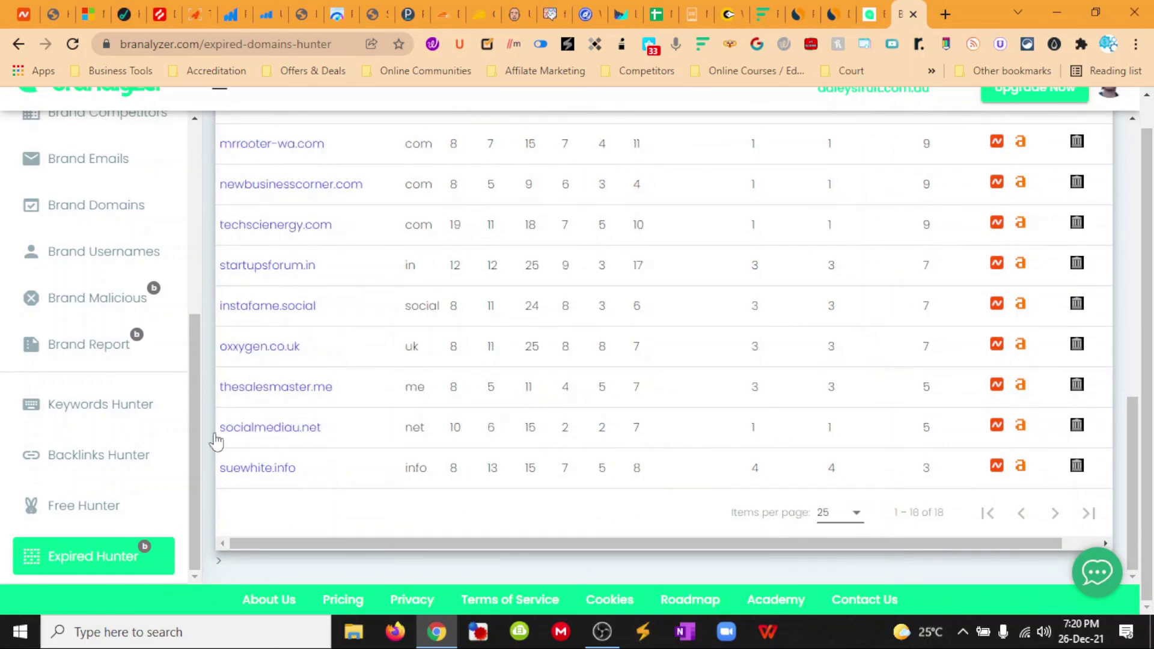
{"action": "scroll", "coordinate": [100, 451], "scroll_direction": "up", "scroll_amount": 3}
{"action": "scroll", "coordinate": [144, 406], "scroll_direction": "up", "scroll_amount": 5}
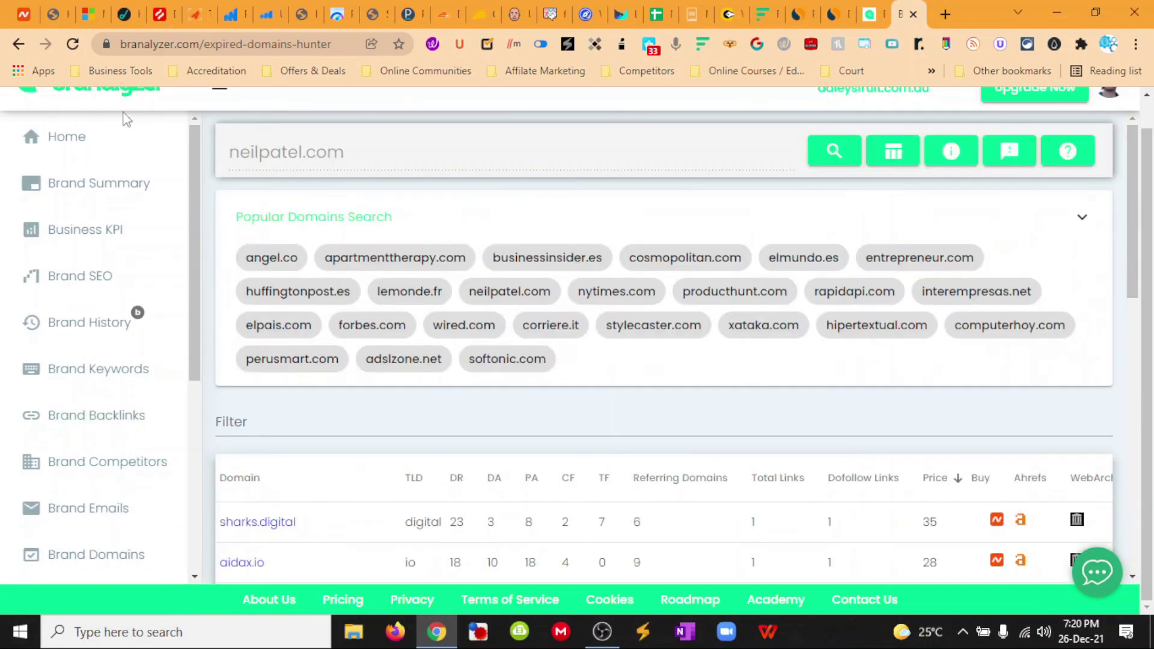
{"action": "scroll", "coordinate": [126, 119], "scroll_direction": "up", "scroll_amount": 1}
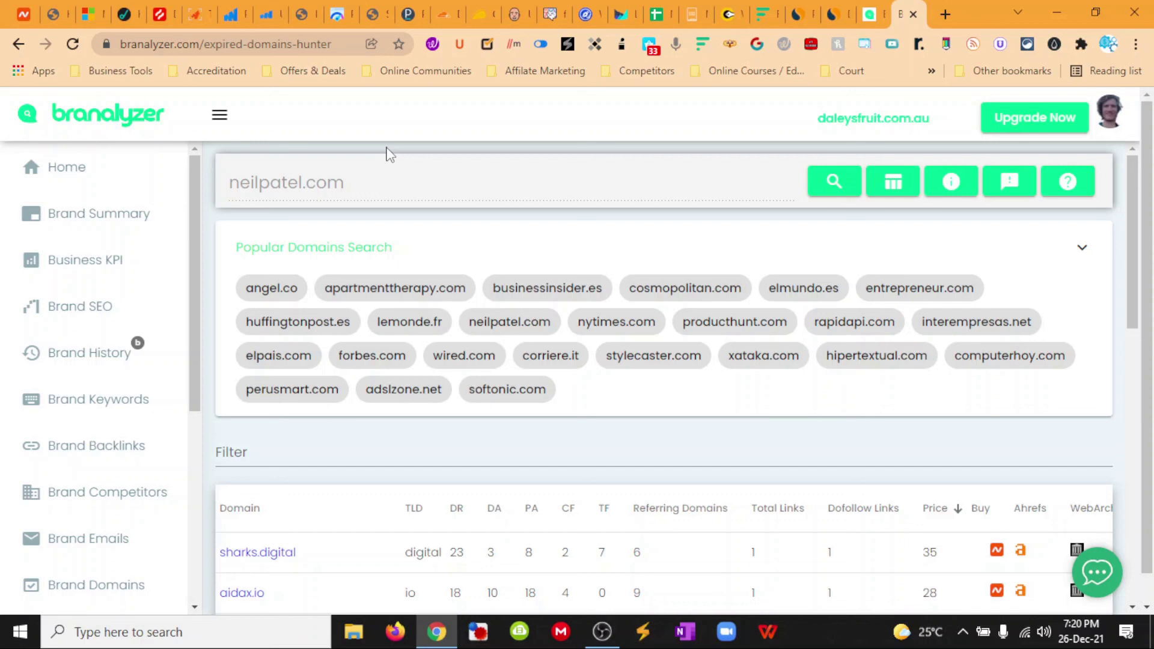
- Go back to Home, where daleysfruit.com.au remains loaded for analysis in Australia
{"action": "left_click", "coordinate": [68, 167]}
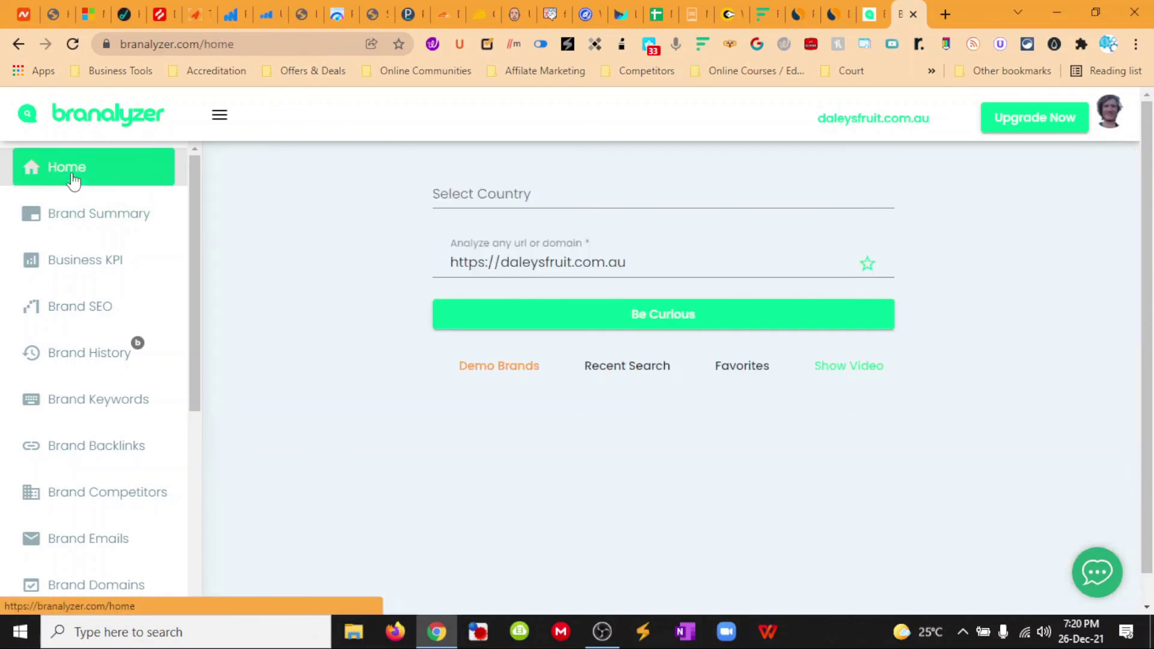